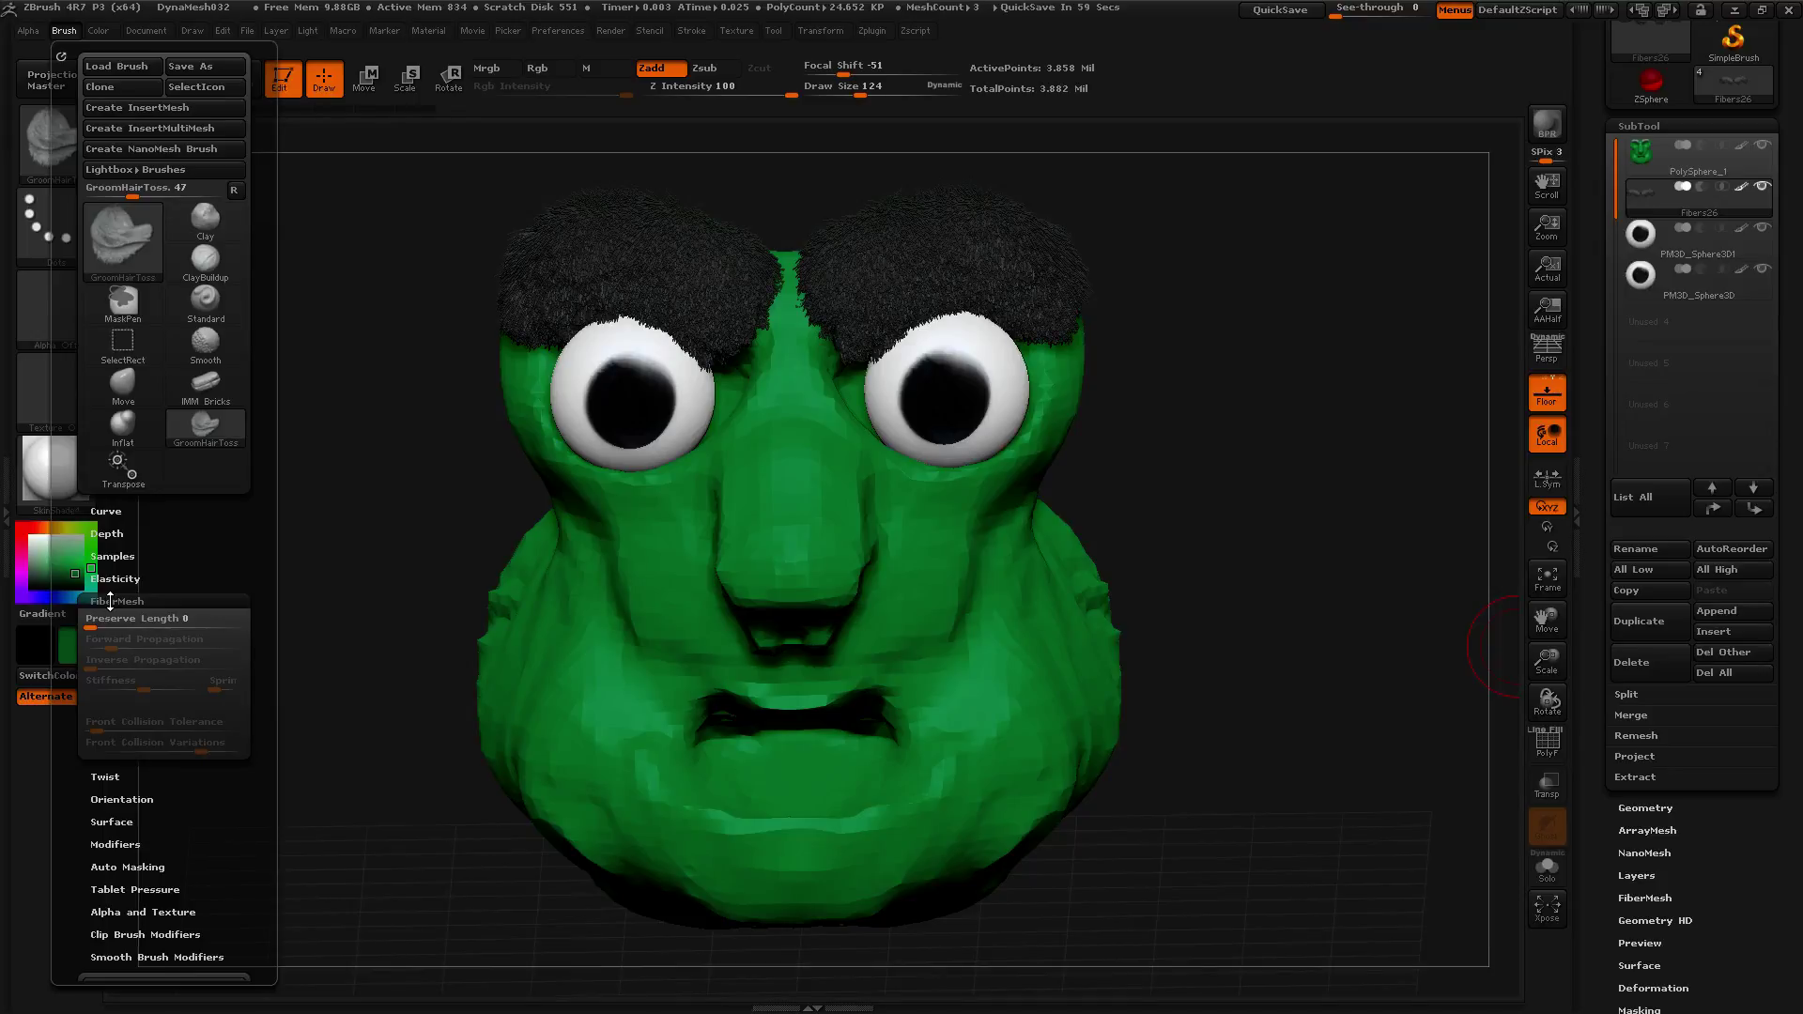
Expand the FiberMesh brush settings and select the GroomHairToss brush for grooming the eyebrow fibers.
{"action": "left_click", "coordinate": [110, 601]}
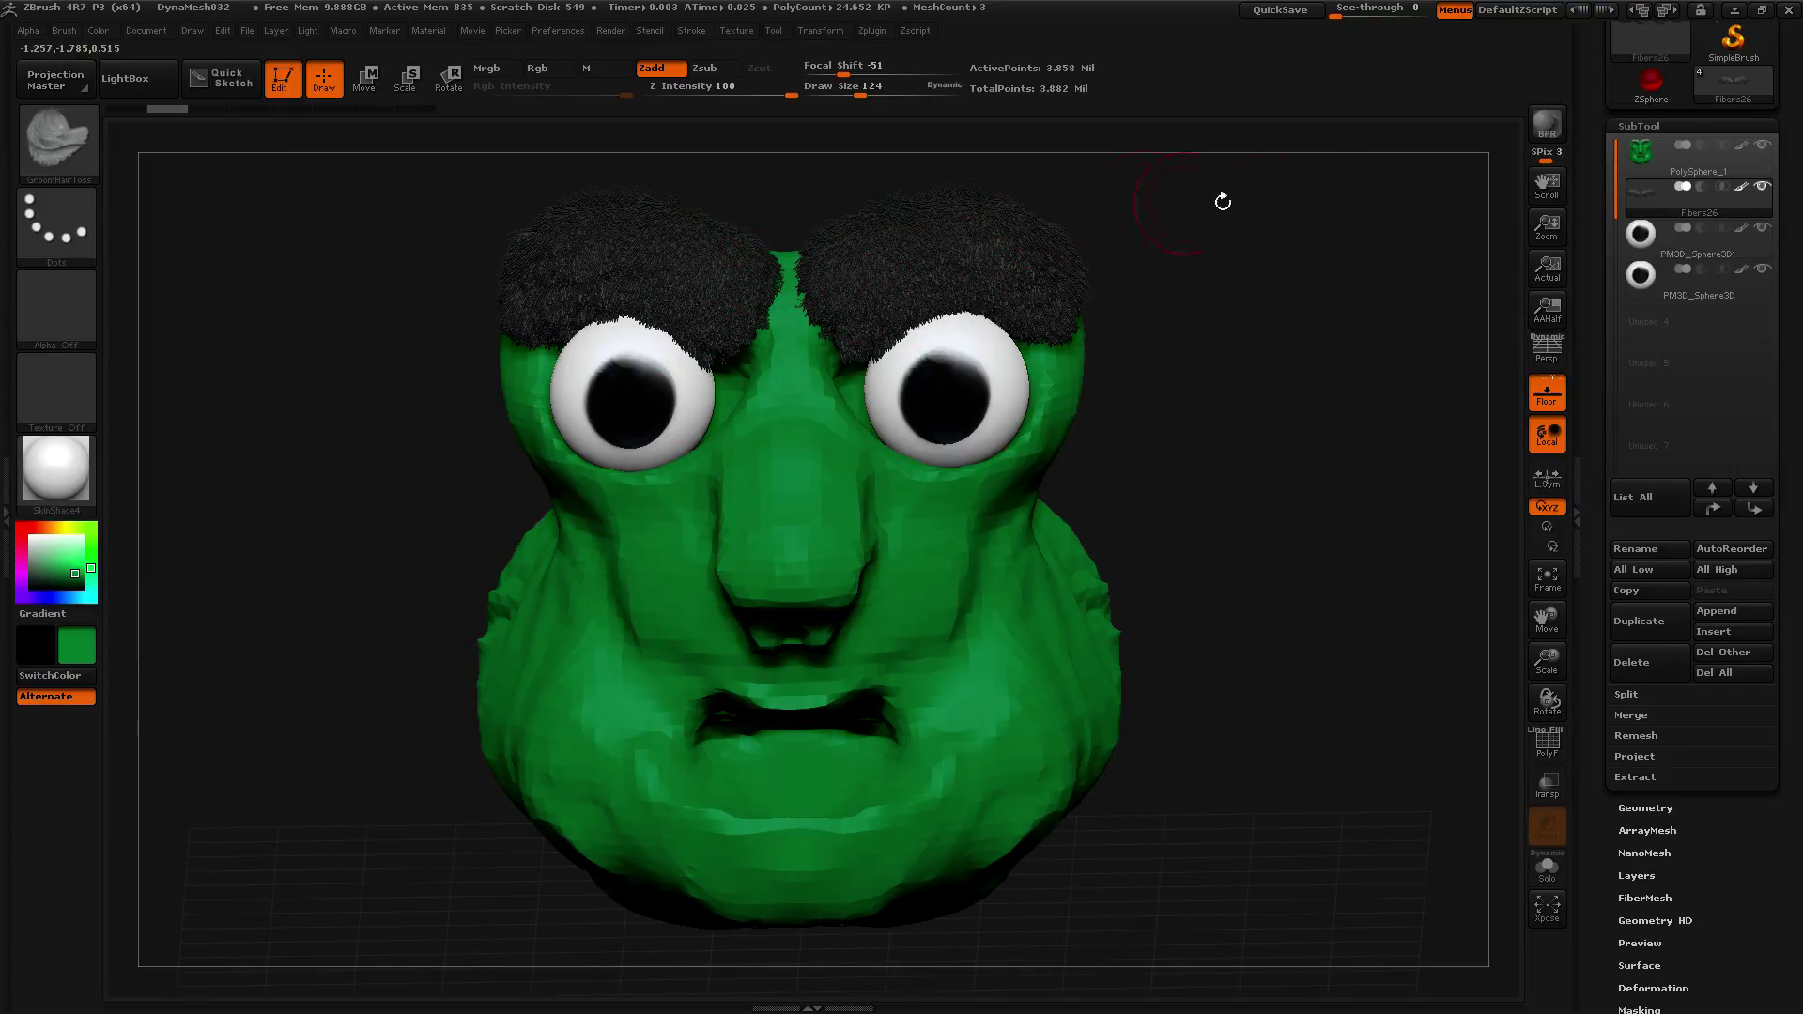
{"action": "left_click_drag", "start_coordinate": [1338, 379], "coordinate": [1168, 491], "text": "alt"}
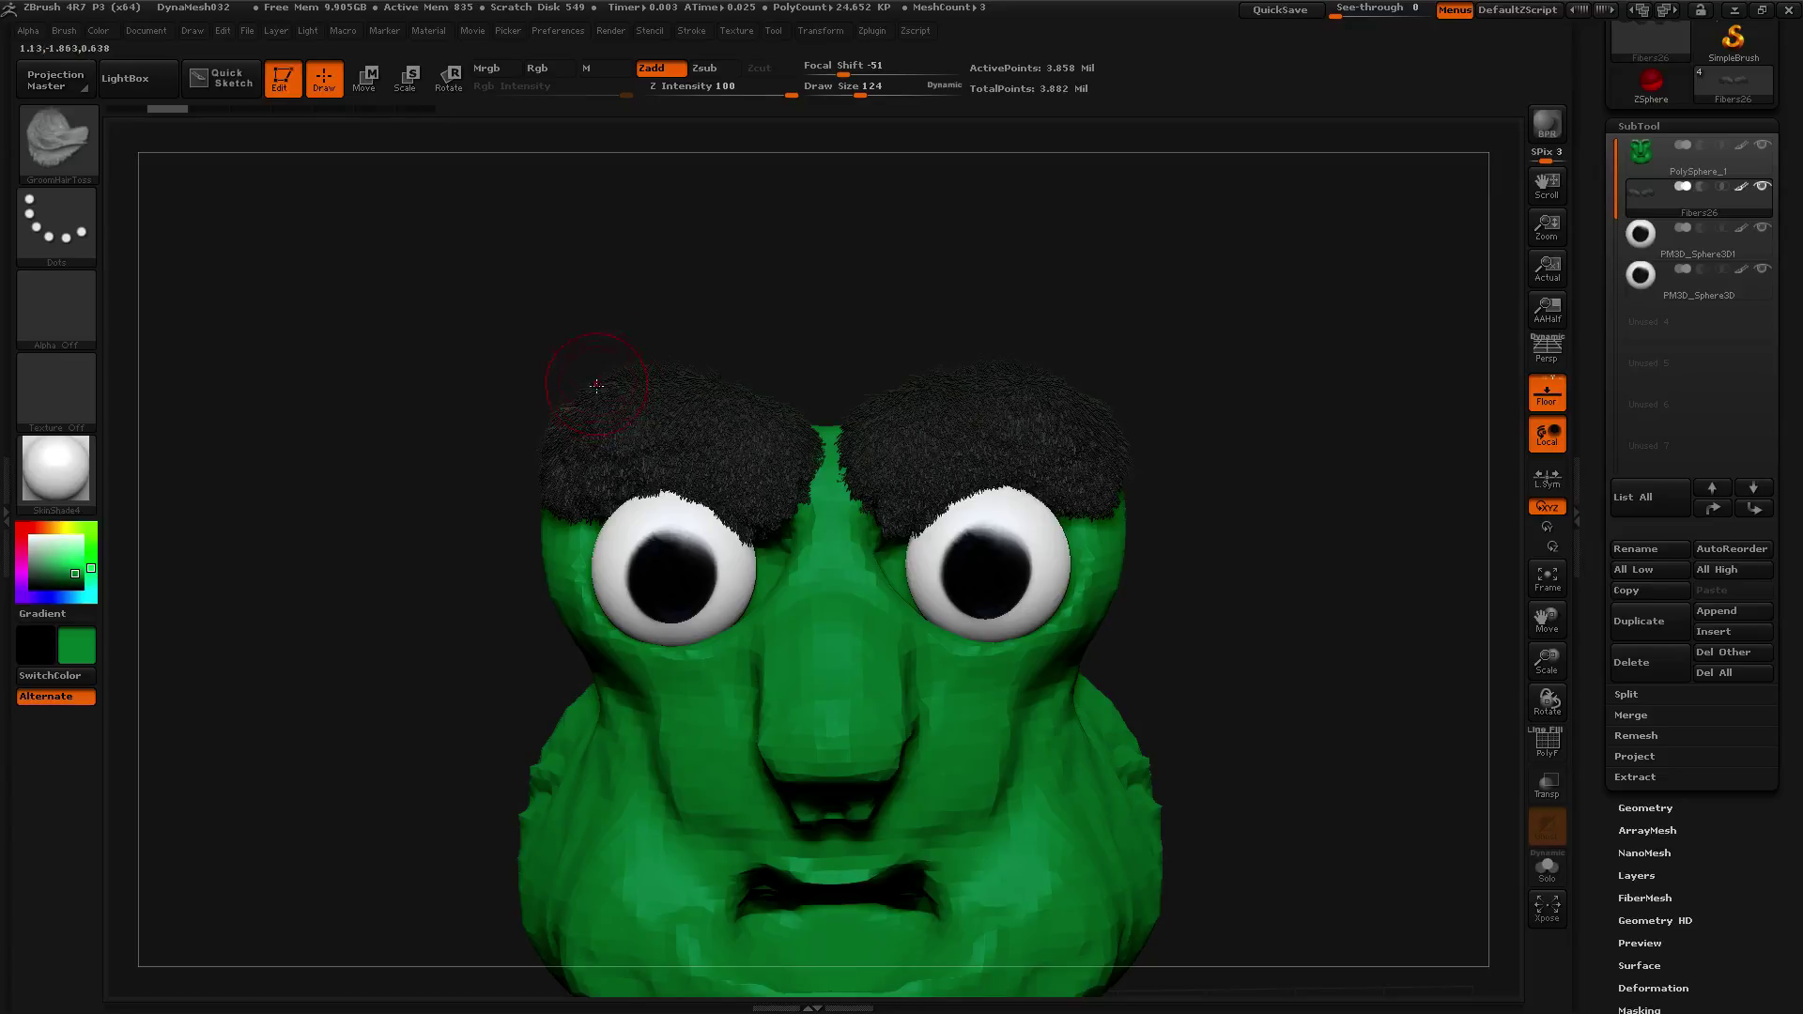
{"action": "key", "text": "b"}
{"action": "key", "text": "g"}
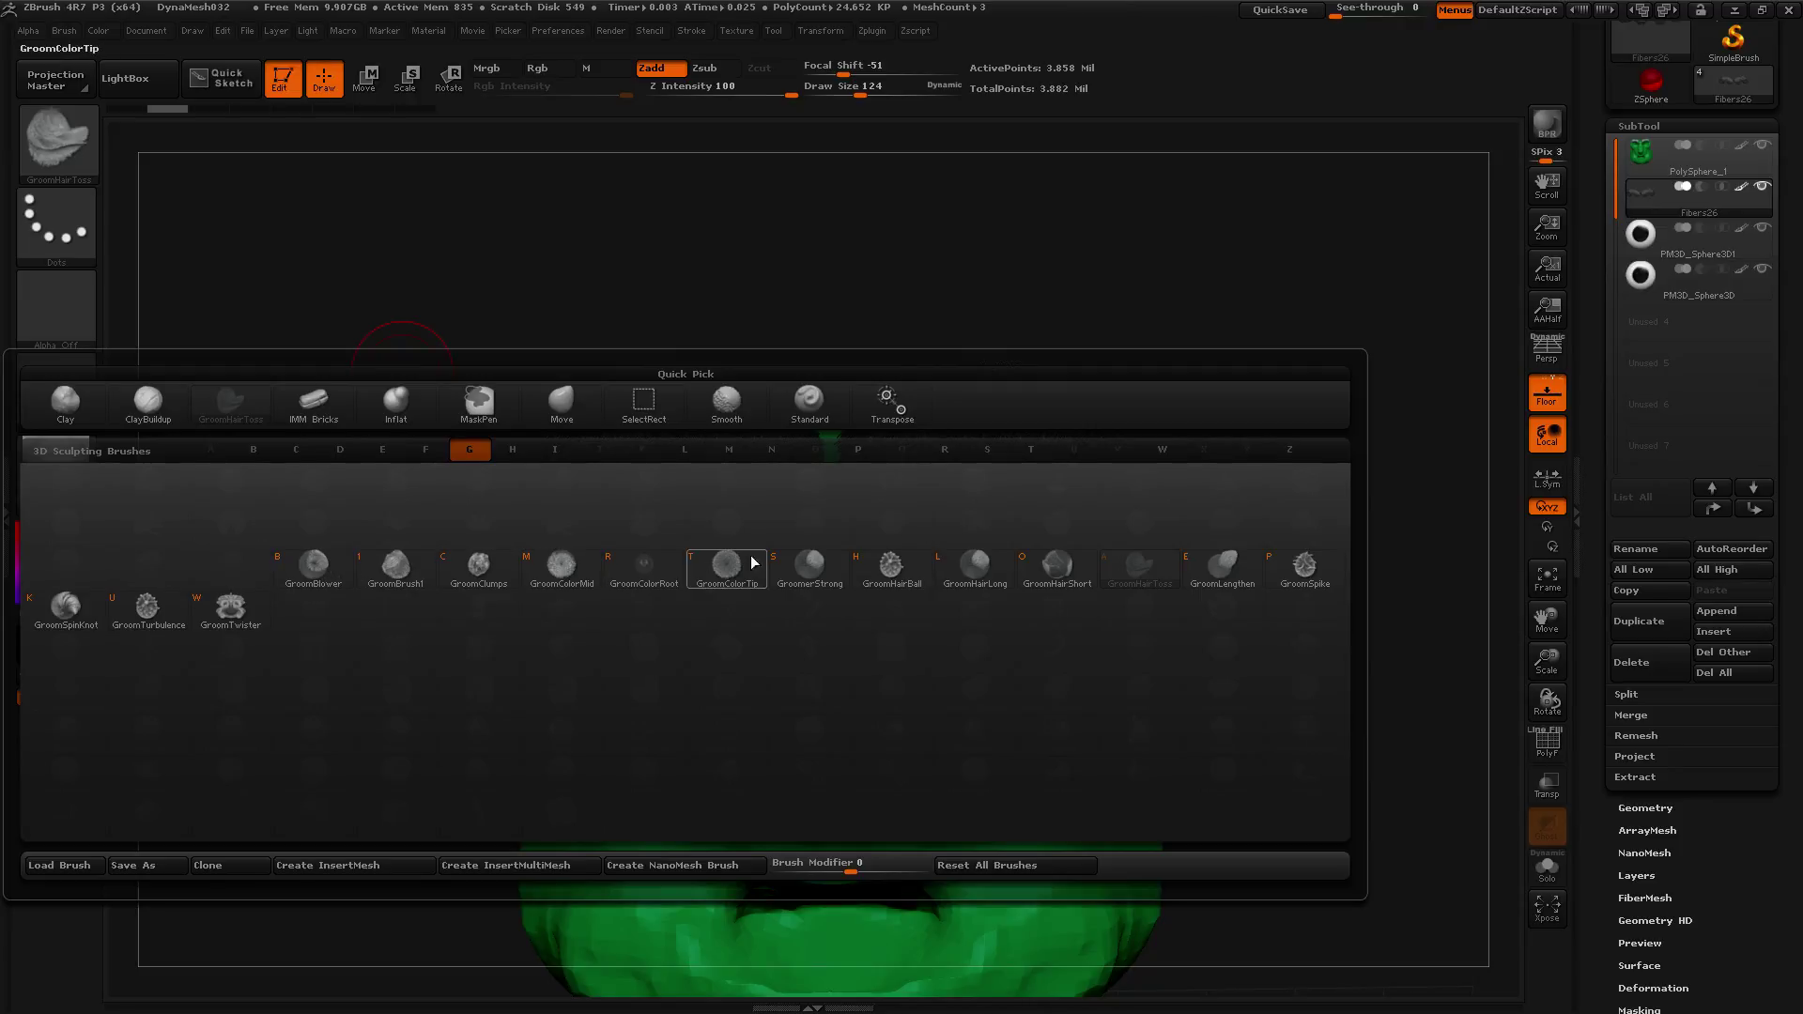
{"action": "left_click", "coordinate": [1124, 577]}
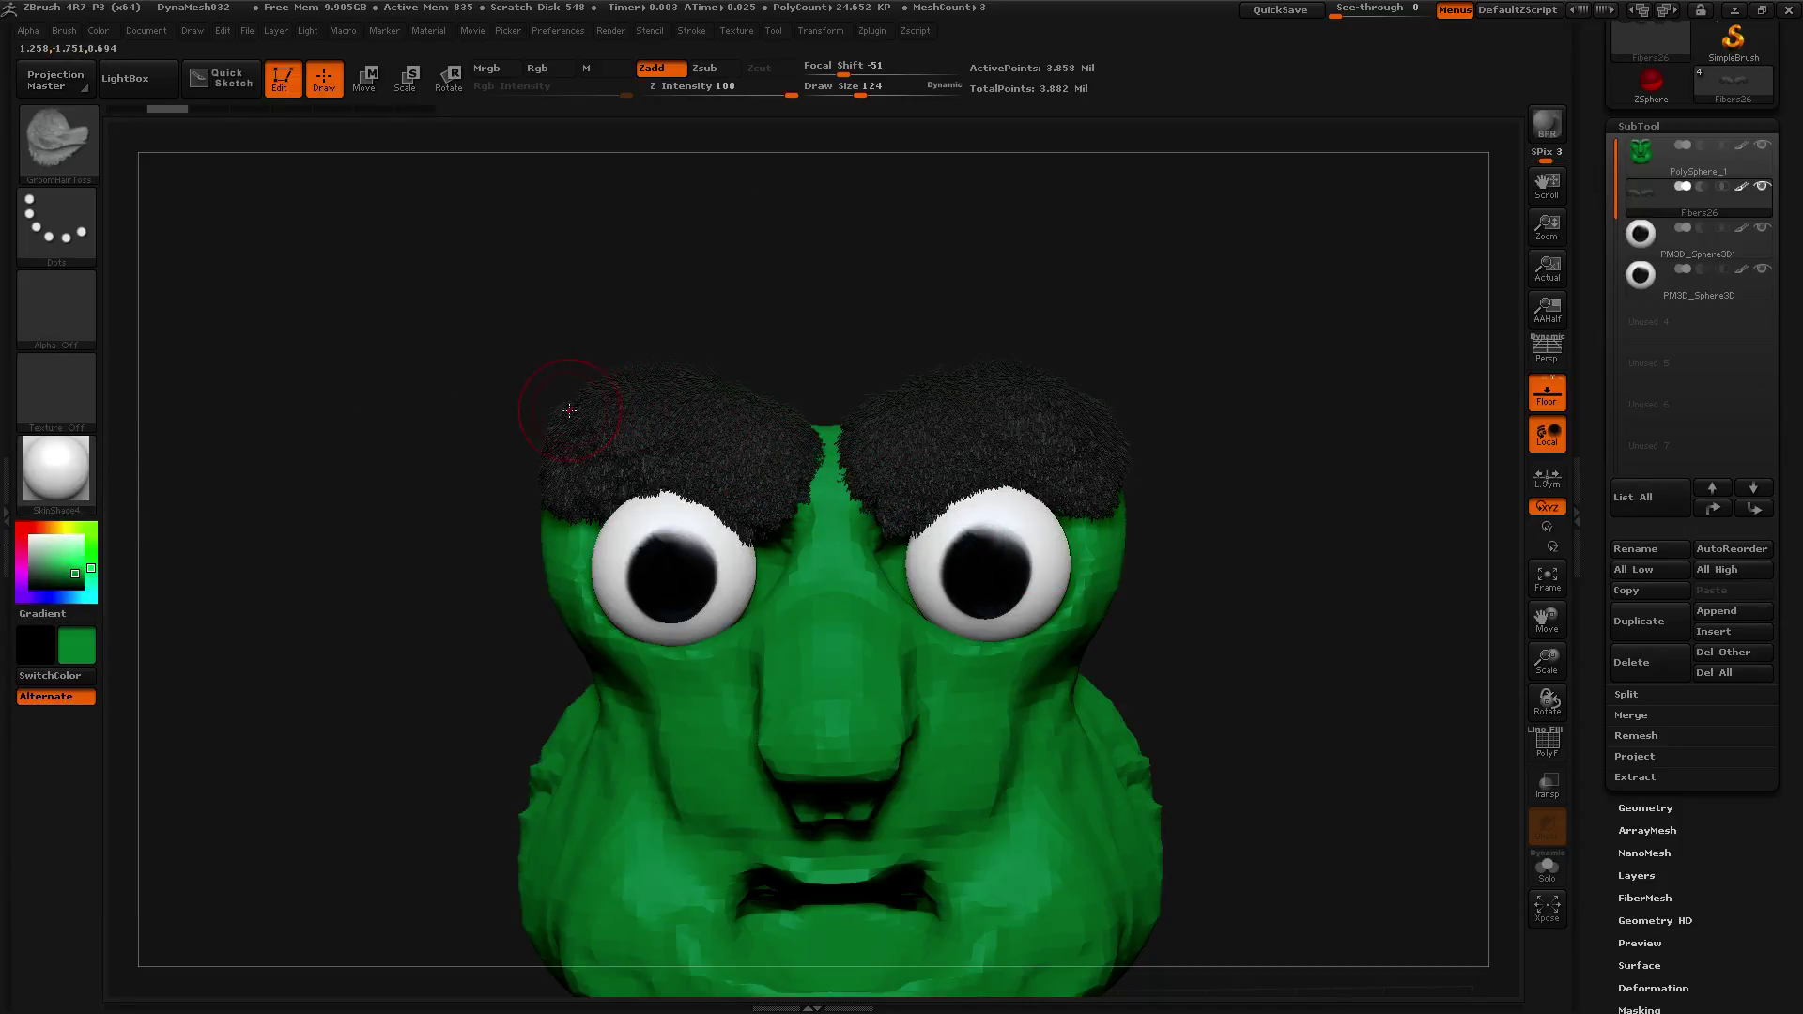
Try pulling the left eyebrow's fibers outward with Preserve Length at 0, and undo the strokes.
{"action": "left_click", "coordinate": [60, 28]}
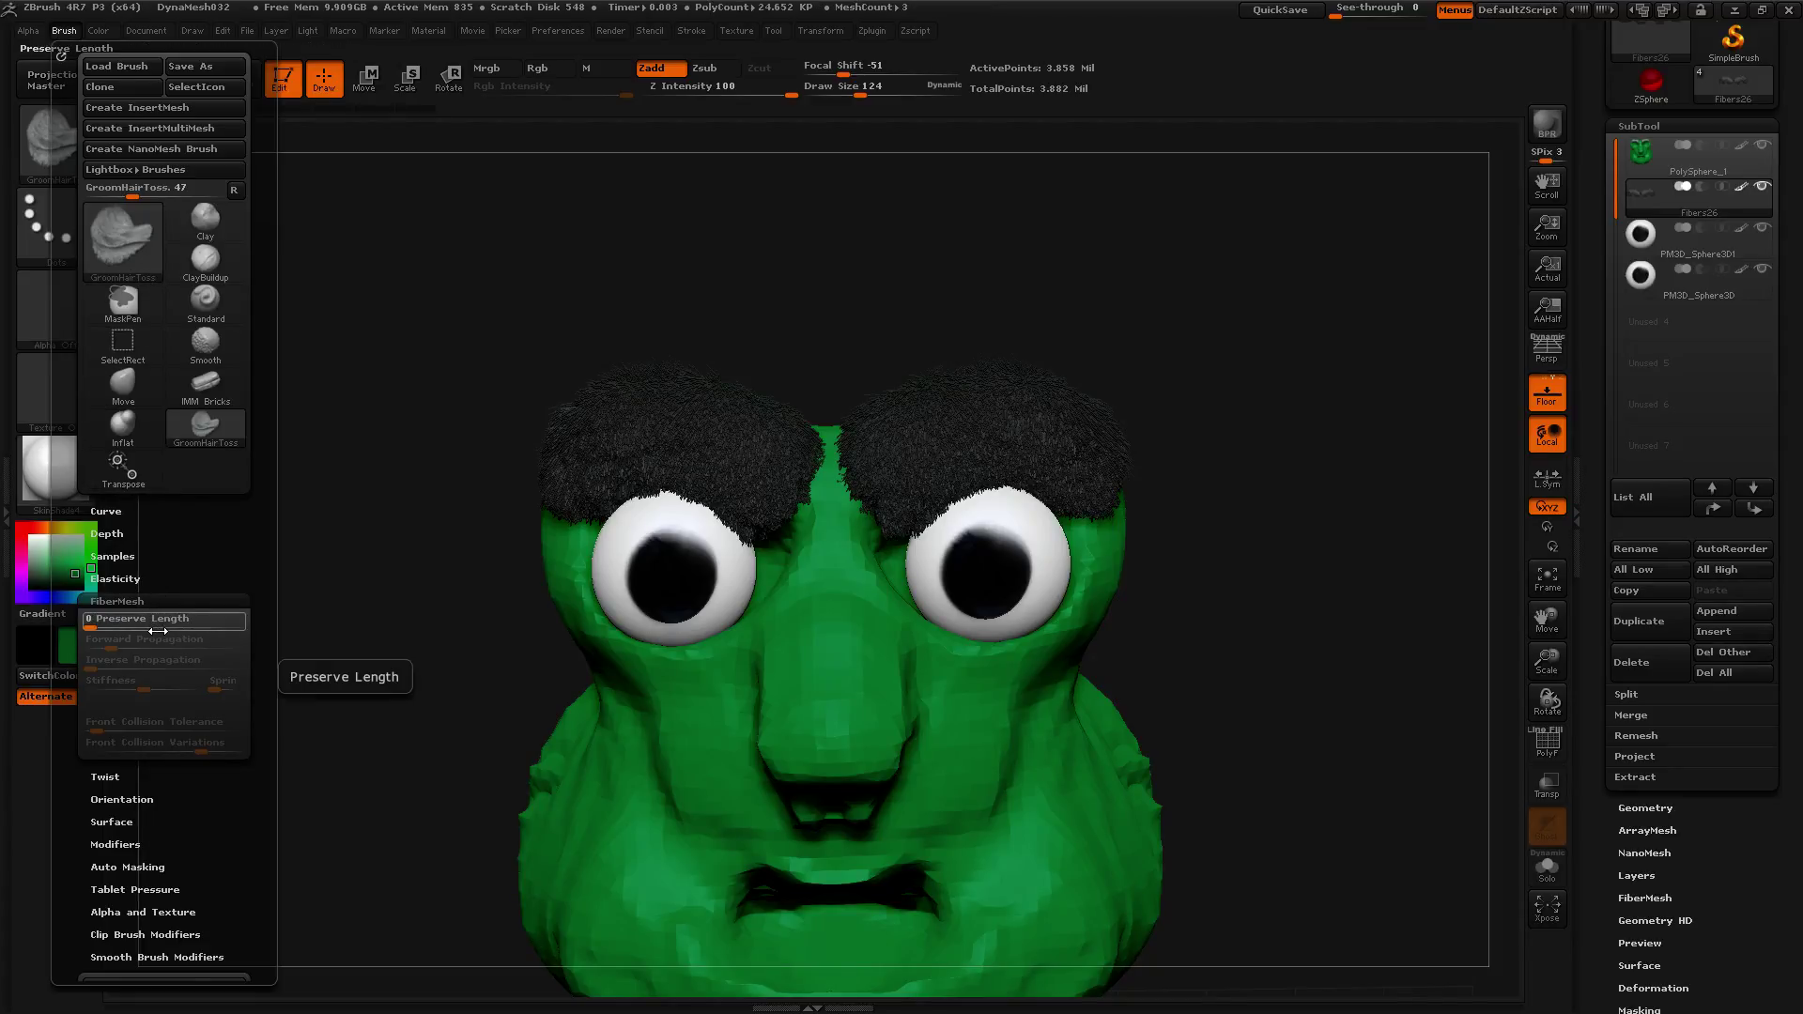
{"action": "mouse_move", "coordinate": [545, 435]}
{"action": "left_mouse_down"}
{"action": "mouse_move", "coordinate": [598, 435]}
{"action": "mouse_move", "coordinate": [376, 371]}
{"action": "mouse_move", "coordinate": [305, 381]}
{"action": "left_mouse_up"}
{"action": "mouse_move", "coordinate": [632, 404]}
{"action": "left_mouse_down"}
{"action": "mouse_move", "coordinate": [376, 343]}
{"action": "mouse_move", "coordinate": [443, 275]}
{"action": "left_mouse_up"}
{"action": "key", "text": "ctrl+z"}
{"action": "key", "text": "ctrl+z"}
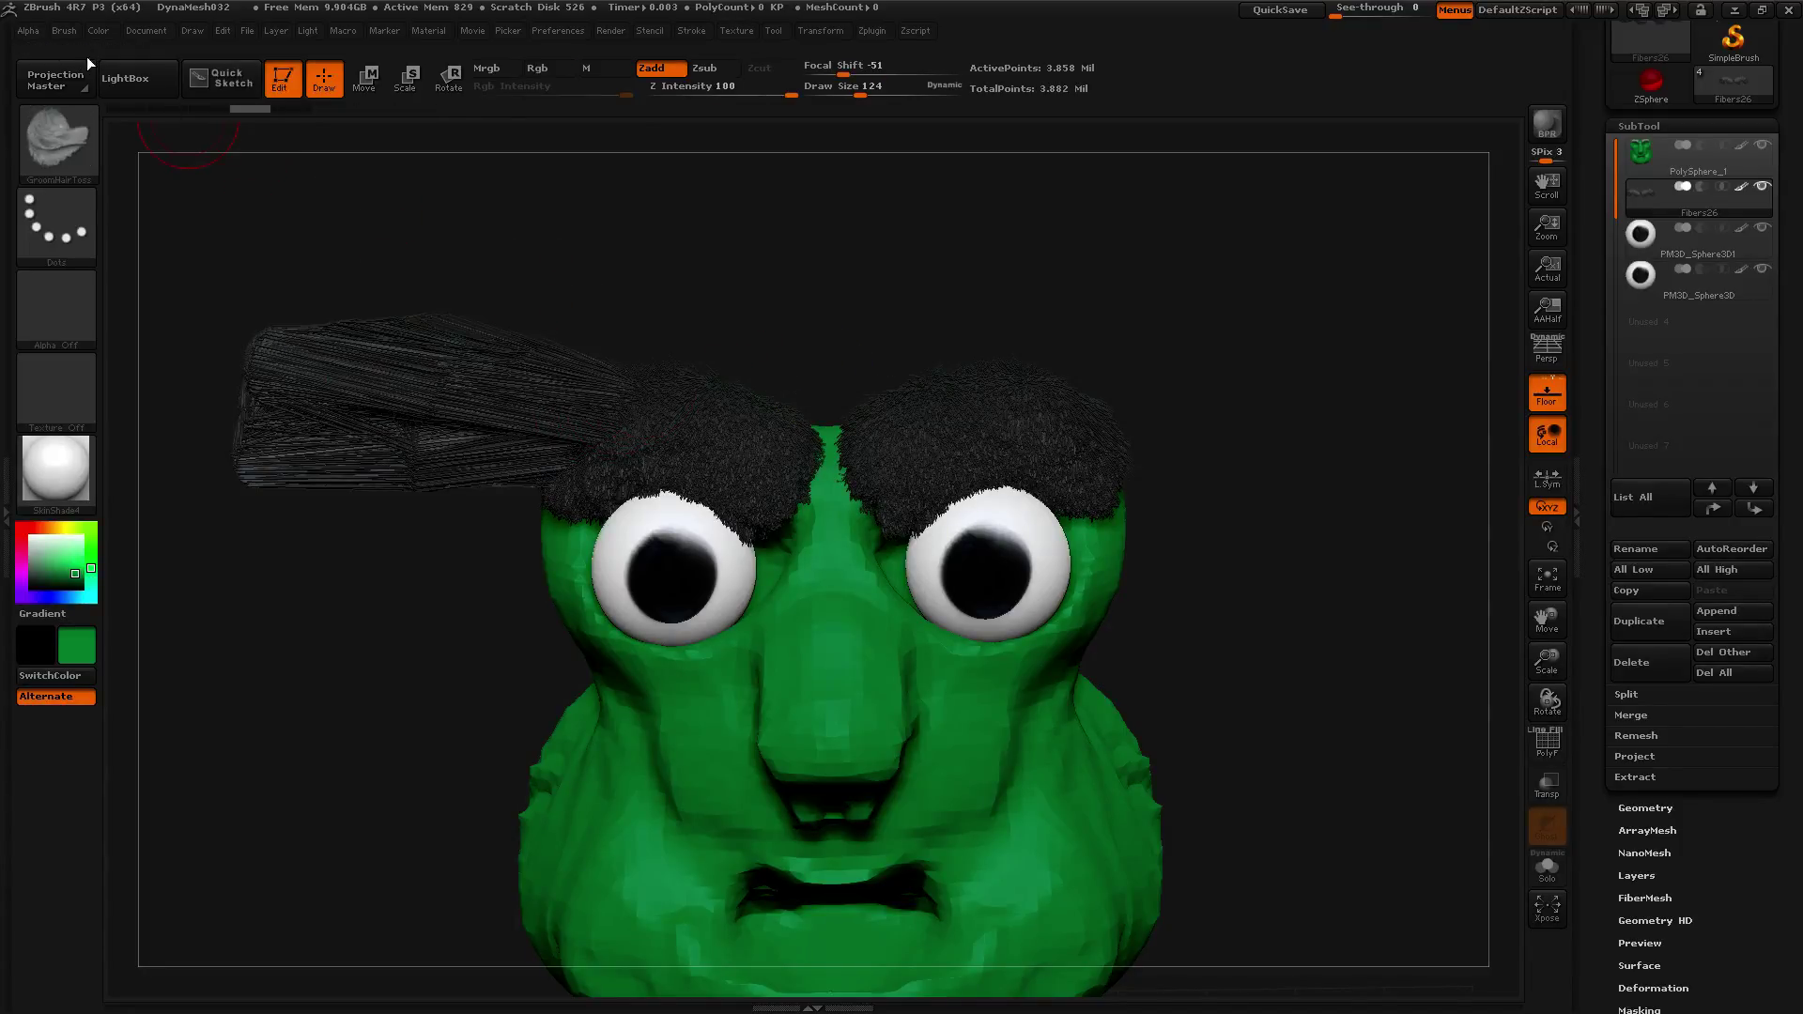
{"action": "key", "text": "ctrl+z"}
{"action": "key", "text": "ctrl+z"}
Set the brush's Preserve Length to 100 and comb the left eyebrow's fibers outward all around its edge.
{"action": "left_click", "coordinate": [64, 30]}
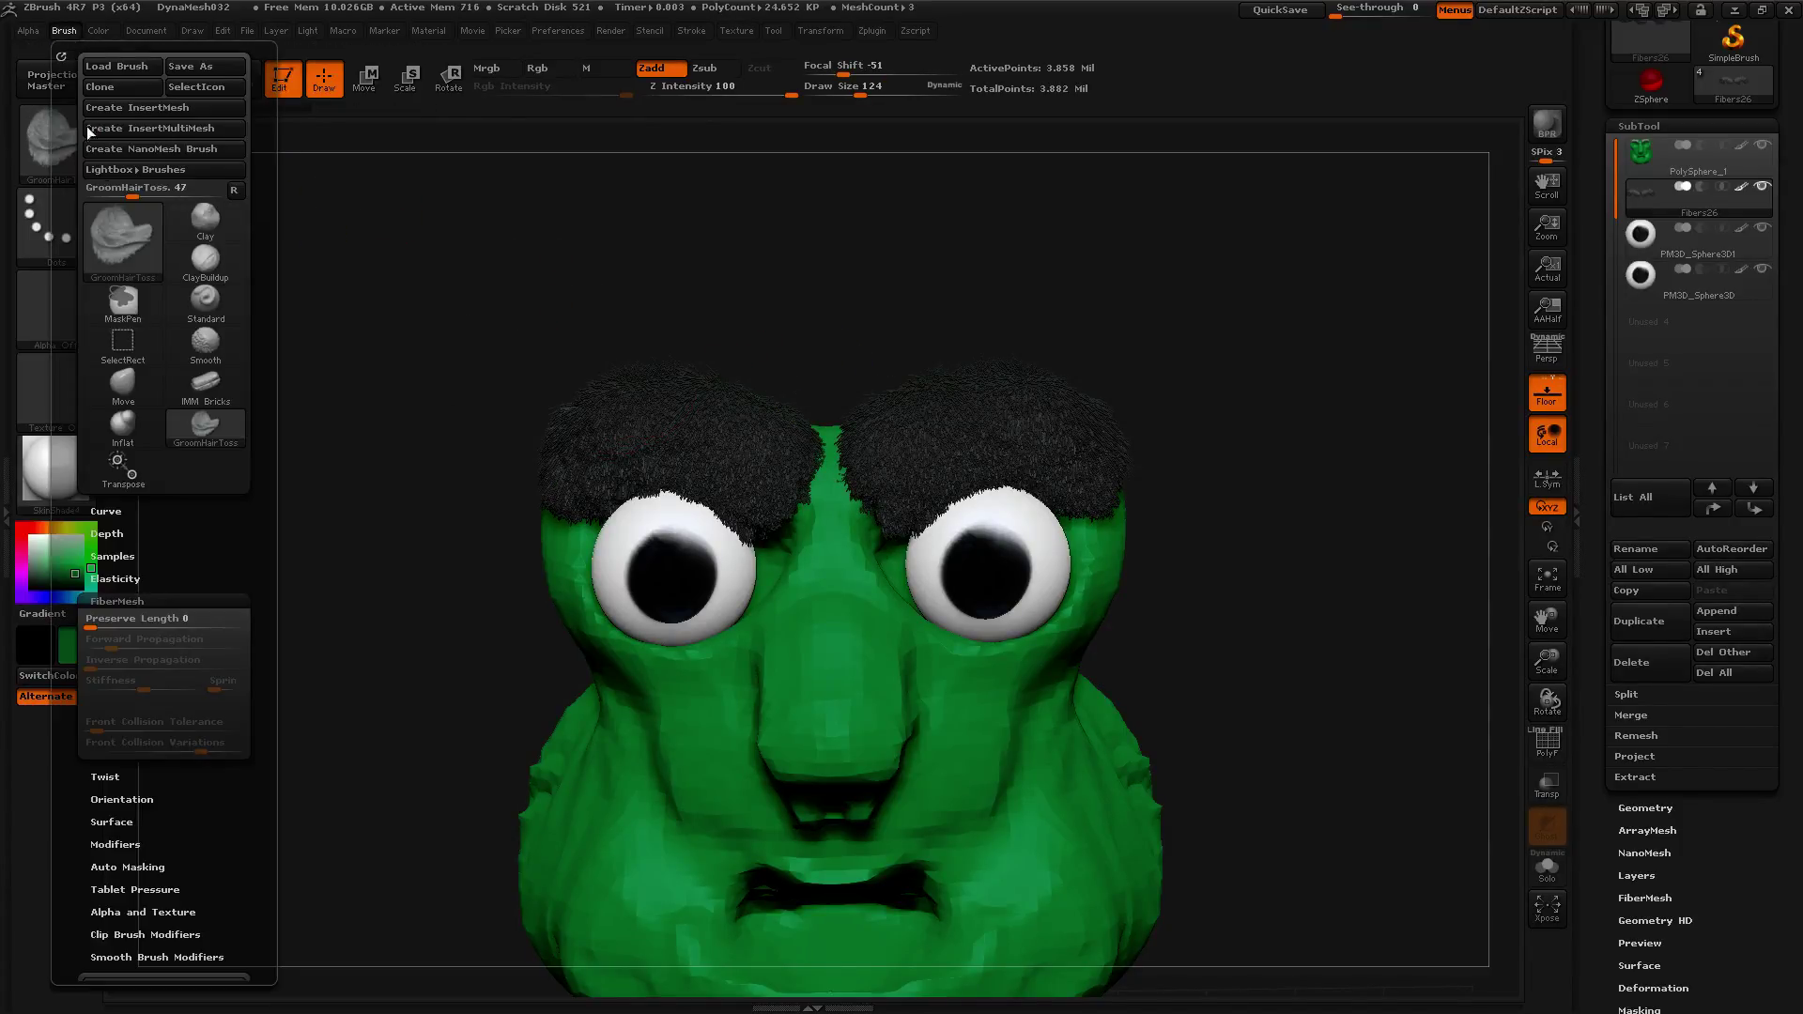
{"action": "left_click_drag", "start_coordinate": [114, 628], "coordinate": [273, 611]}
{"action": "left_click_drag", "start_coordinate": [493, 387], "coordinate": [424, 412]}
{"action": "left_click_drag", "start_coordinate": [598, 424], "coordinate": [493, 432]}
{"action": "left_click_drag", "start_coordinate": [600, 458], "coordinate": [534, 464]}
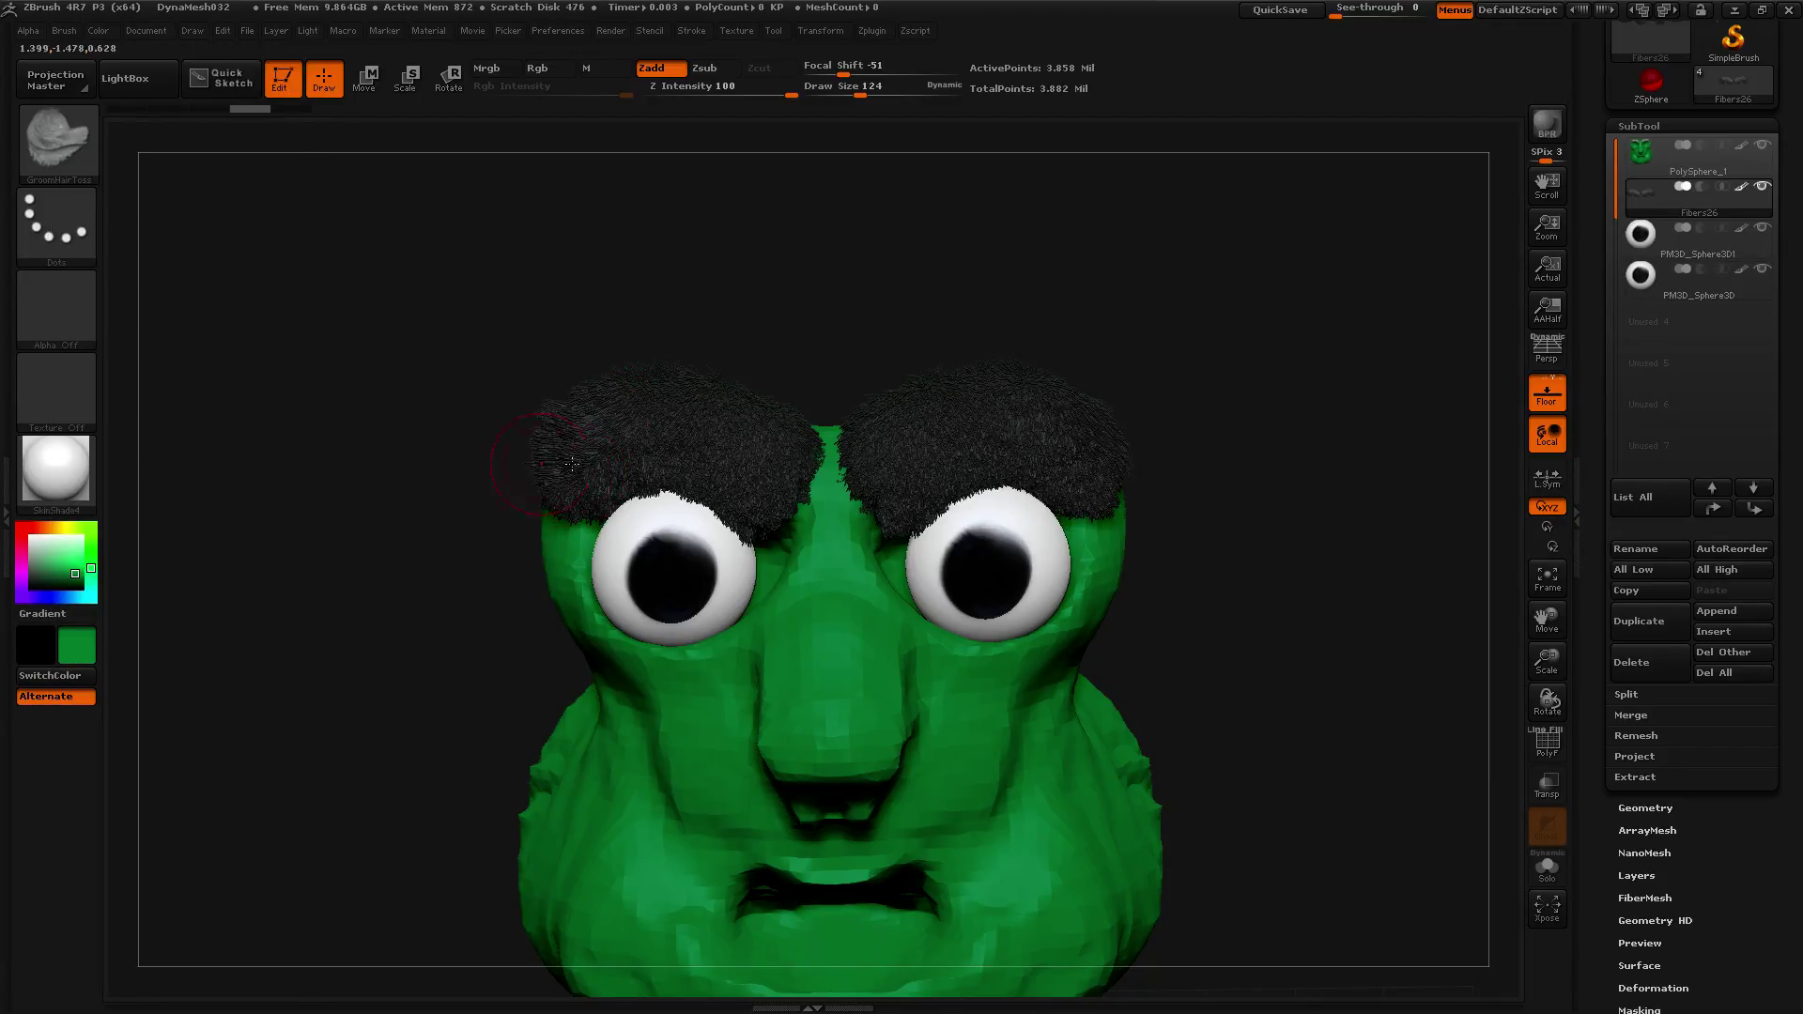
{"action": "left_click_drag", "start_coordinate": [658, 411], "coordinate": [580, 355]}
{"action": "mouse_move", "coordinate": [676, 426]}
{"action": "left_mouse_down"}
{"action": "mouse_move", "coordinate": [700, 353]}
{"action": "mouse_move", "coordinate": [799, 380]}
{"action": "left_mouse_up"}
{"action": "left_click_drag", "start_coordinate": [801, 487], "coordinate": [885, 399]}
{"action": "left_click_drag", "start_coordinate": [777, 460], "coordinate": [819, 399]}
{"action": "left_click_drag", "start_coordinate": [704, 512], "coordinate": [757, 414]}
{"action": "mouse_move", "coordinate": [681, 489]}
{"action": "left_mouse_down"}
{"action": "mouse_move", "coordinate": [615, 423]}
{"action": "mouse_move", "coordinate": [578, 437]}
{"action": "left_mouse_up"}
{"action": "left_click_drag", "start_coordinate": [629, 528], "coordinate": [562, 446]}
Comb the right eyebrow's fibers outward and upward with short strokes along its edge.
{"action": "mouse_move", "coordinate": [702, 512]}
{"action": "left_mouse_down"}
{"action": "mouse_move", "coordinate": [926, 384]}
{"action": "mouse_move", "coordinate": [1022, 362]}
{"action": "left_mouse_up"}
{"action": "mouse_move", "coordinate": [1012, 456]}
{"action": "left_mouse_down"}
{"action": "mouse_move", "coordinate": [1060, 385]}
{"action": "mouse_move", "coordinate": [1099, 392]}
{"action": "left_mouse_up"}
{"action": "left_click_drag", "start_coordinate": [1066, 475], "coordinate": [1130, 425]}
{"action": "left_click_drag", "start_coordinate": [1080, 512], "coordinate": [1094, 451]}
{"action": "mouse_move", "coordinate": [1010, 526]}
{"action": "left_mouse_down"}
{"action": "mouse_move", "coordinate": [996, 451]}
{"action": "mouse_move", "coordinate": [977, 470]}
{"action": "left_mouse_up"}
{"action": "mouse_move", "coordinate": [934, 526]}
{"action": "left_mouse_down"}
{"action": "mouse_move", "coordinate": [906, 461]}
{"action": "mouse_move", "coordinate": [925, 474]}
{"action": "mouse_move", "coordinate": [916, 488]}
{"action": "mouse_move", "coordinate": [827, 423]}
{"action": "left_mouse_up"}
{"action": "left_click_drag", "start_coordinate": [836, 352], "coordinate": [798, 319]}
Check the Forward Propagation description, set it to 0, and comb the left eyebrow's fibers toward the nose.
{"action": "left_click", "coordinate": [74, 29]}
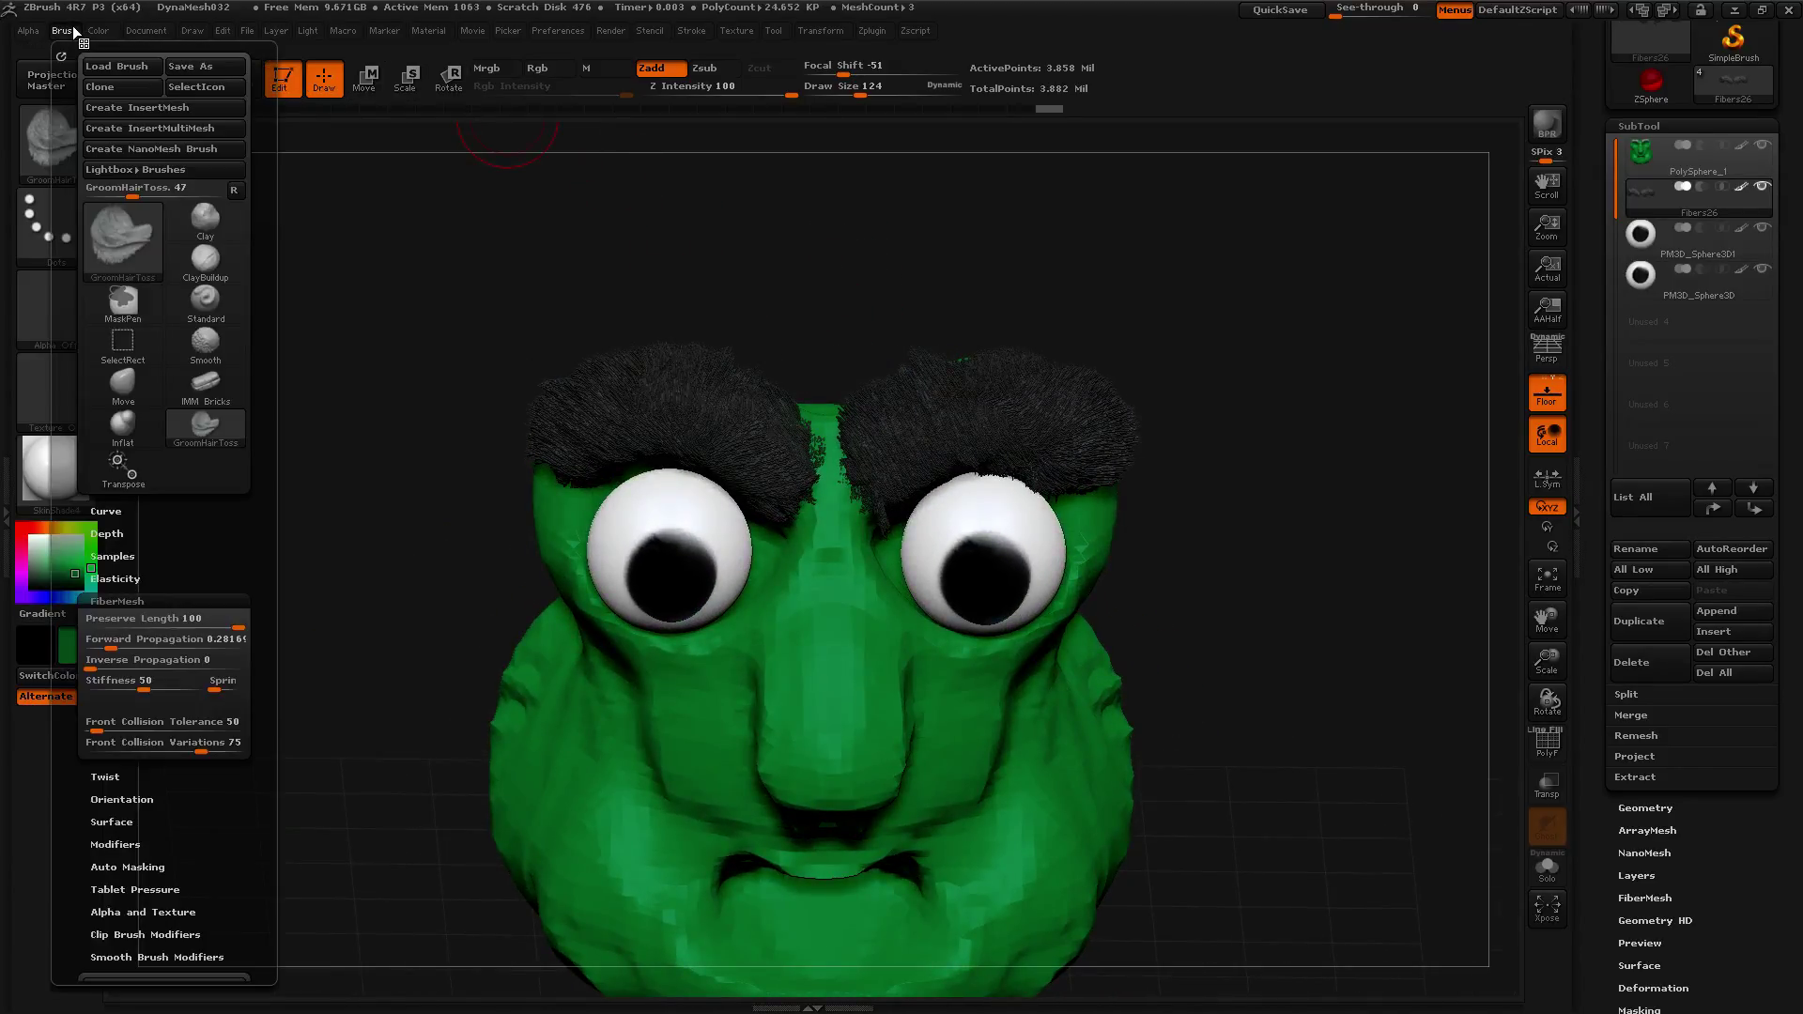
{"action": "left_click", "coordinate": [141, 646]}
{"action": "left_click", "coordinate": [201, 639]}
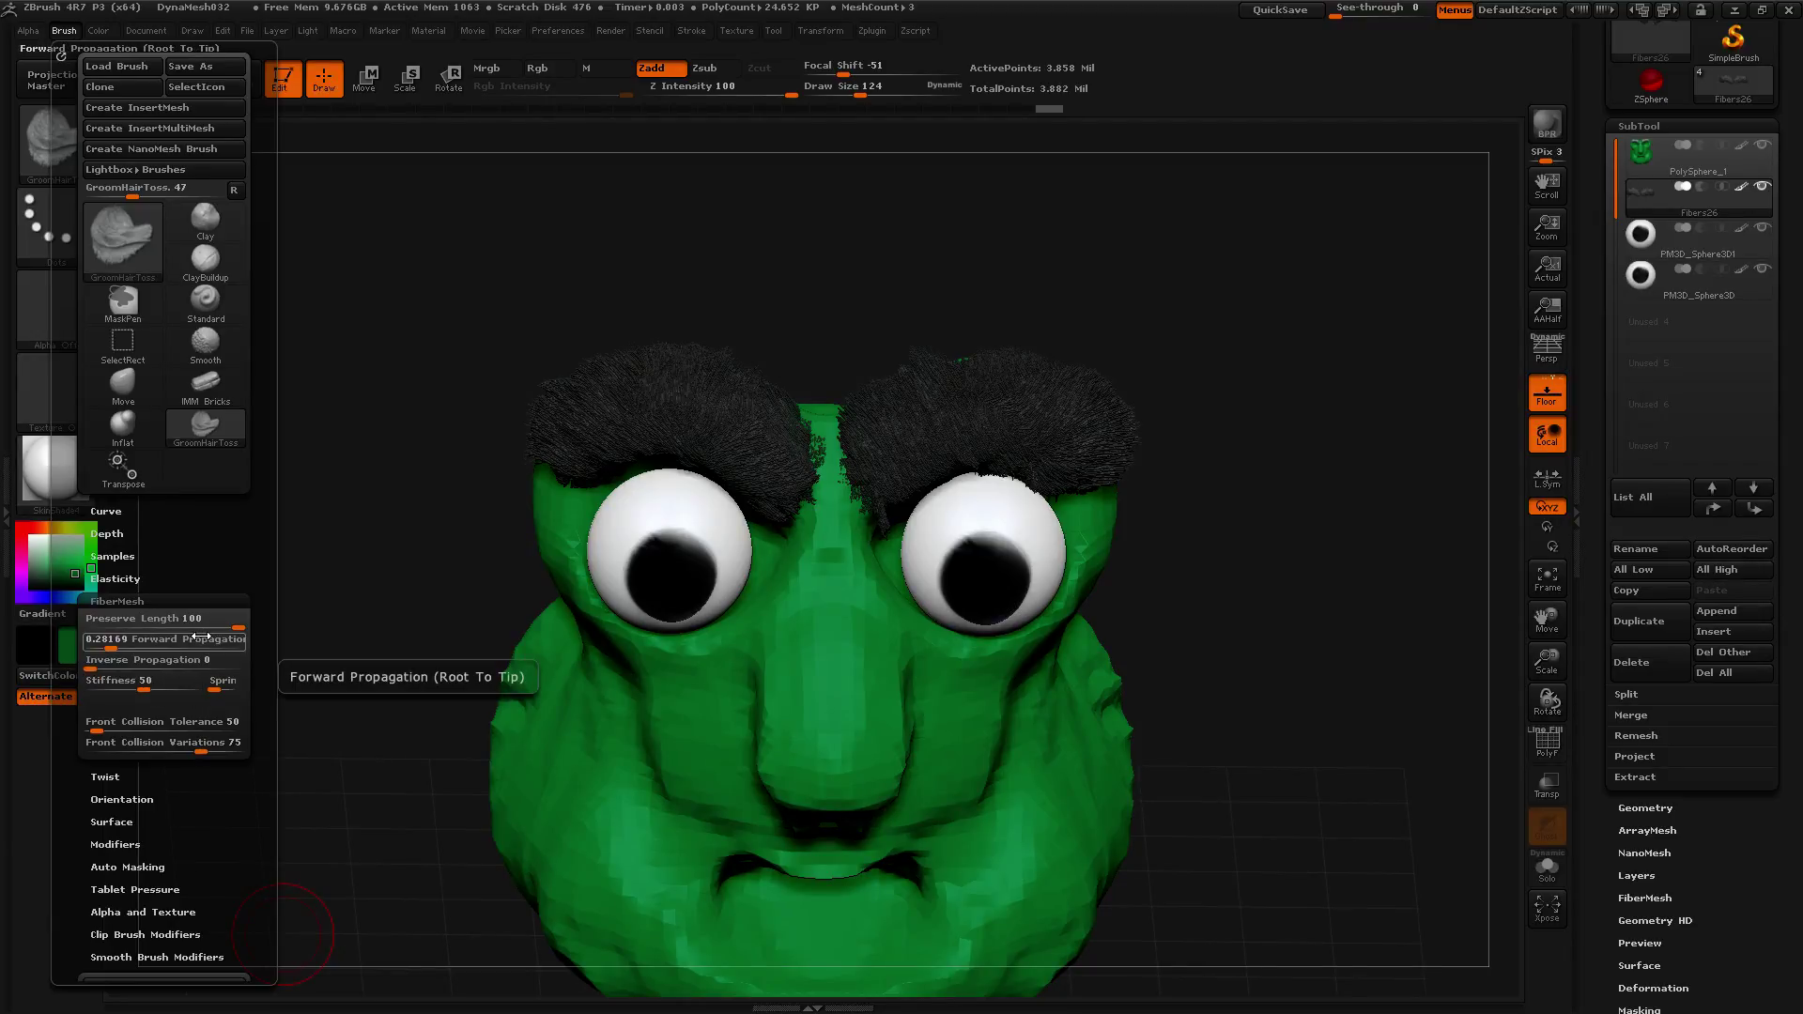
{"action": "key", "text": "ctrl"}
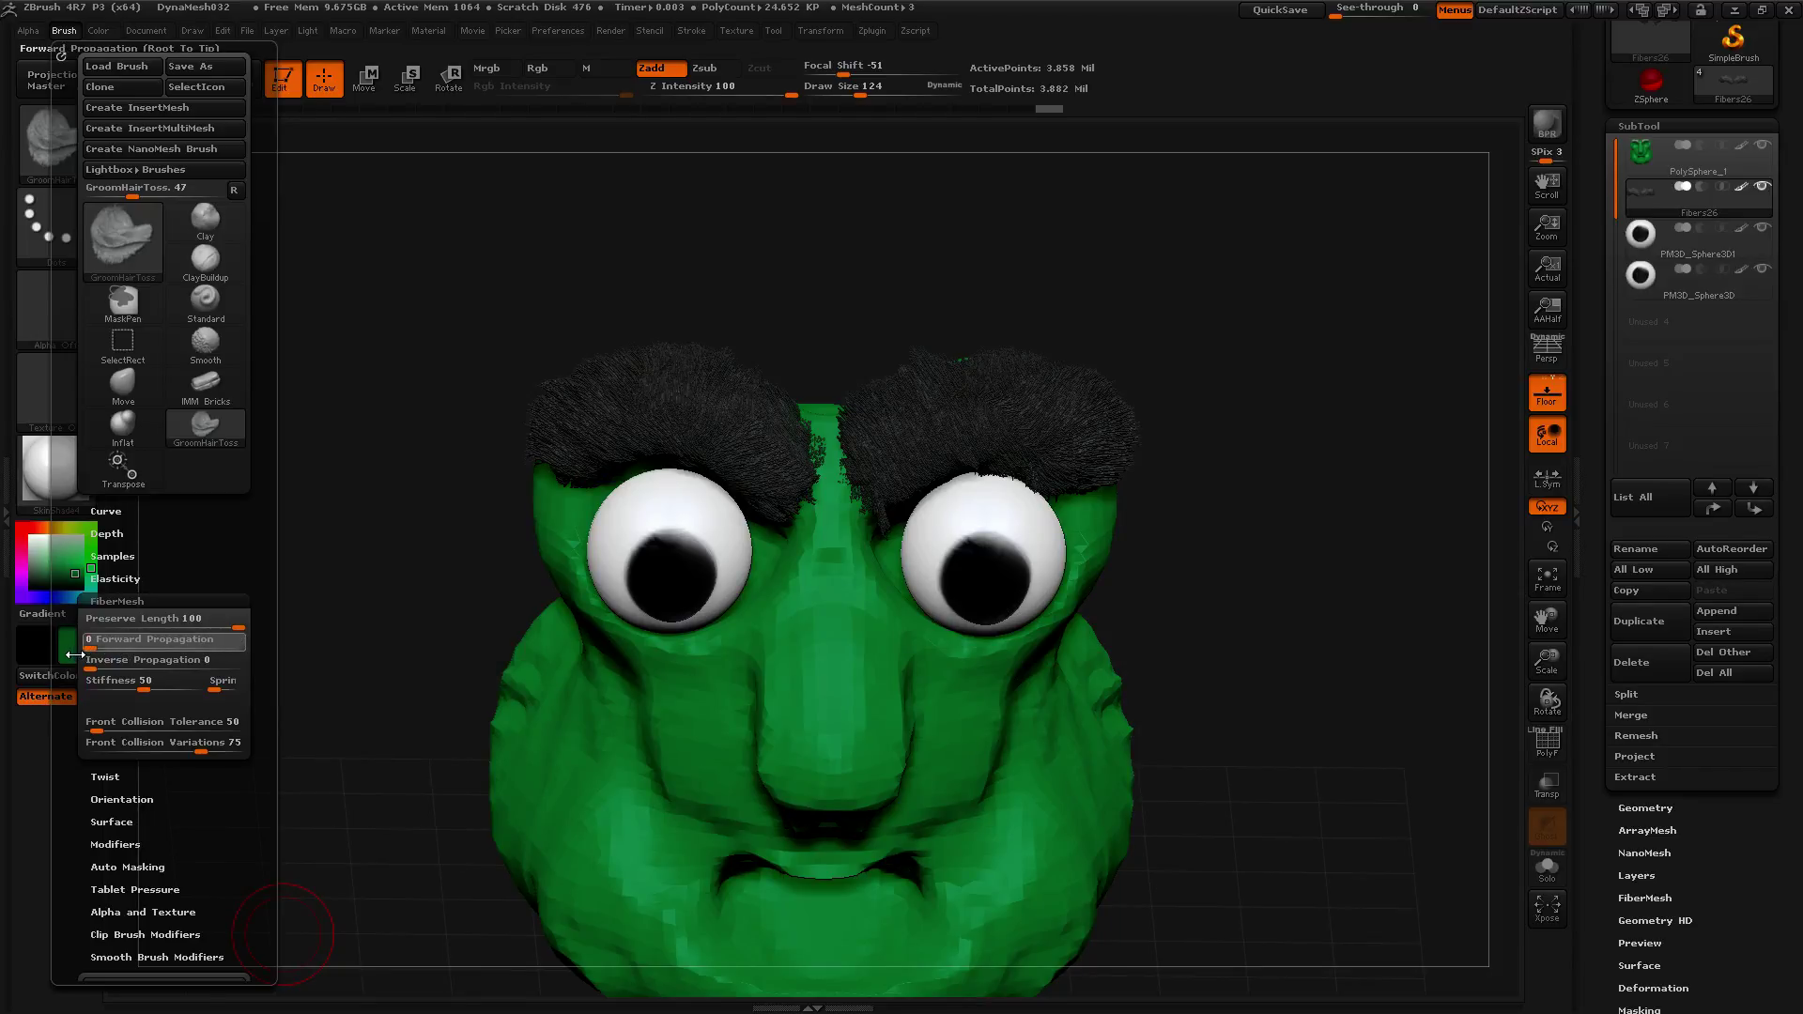
{"action": "mouse_move", "coordinate": [575, 404]}
{"action": "left_mouse_down"}
{"action": "mouse_move", "coordinate": [690, 395]}
{"action": "mouse_move", "coordinate": [648, 427]}
{"action": "mouse_move", "coordinate": [601, 408]}
{"action": "mouse_move", "coordinate": [789, 418]}
{"action": "left_mouse_up"}
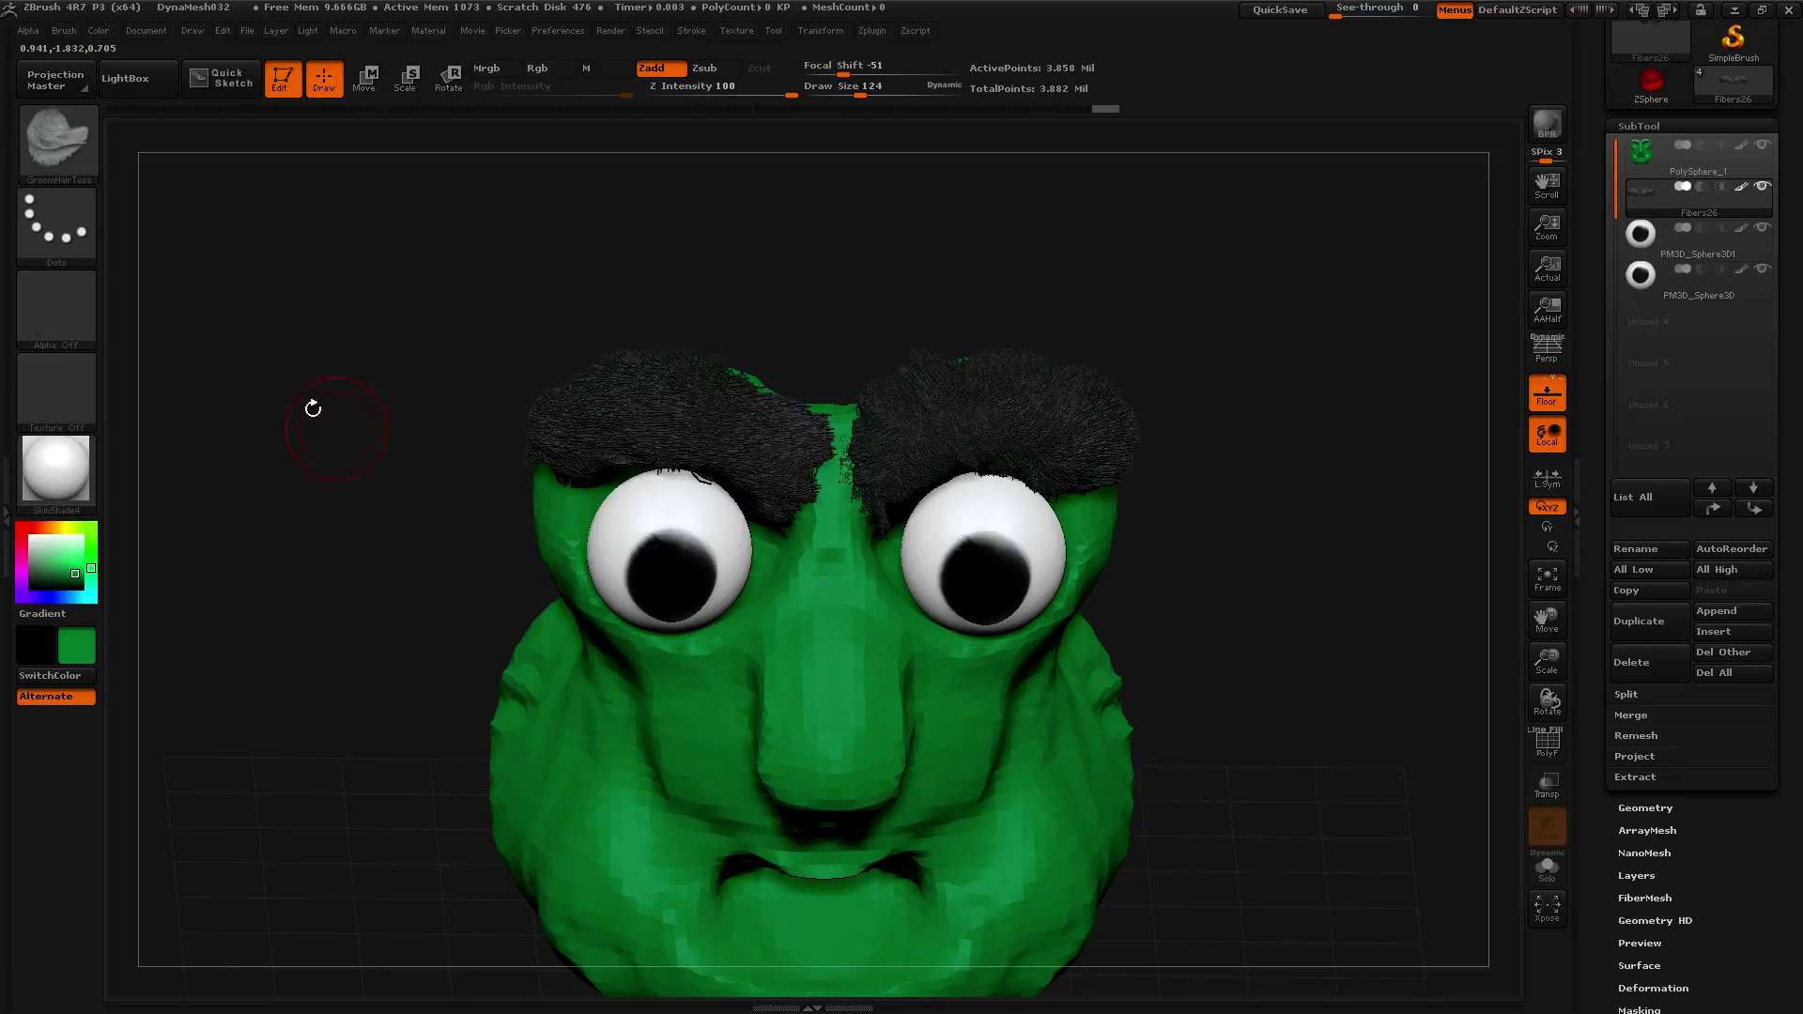
Set Forward Propagation to 2 and comb the fibers across both eyebrows.
{"action": "left_click", "coordinate": [62, 34]}
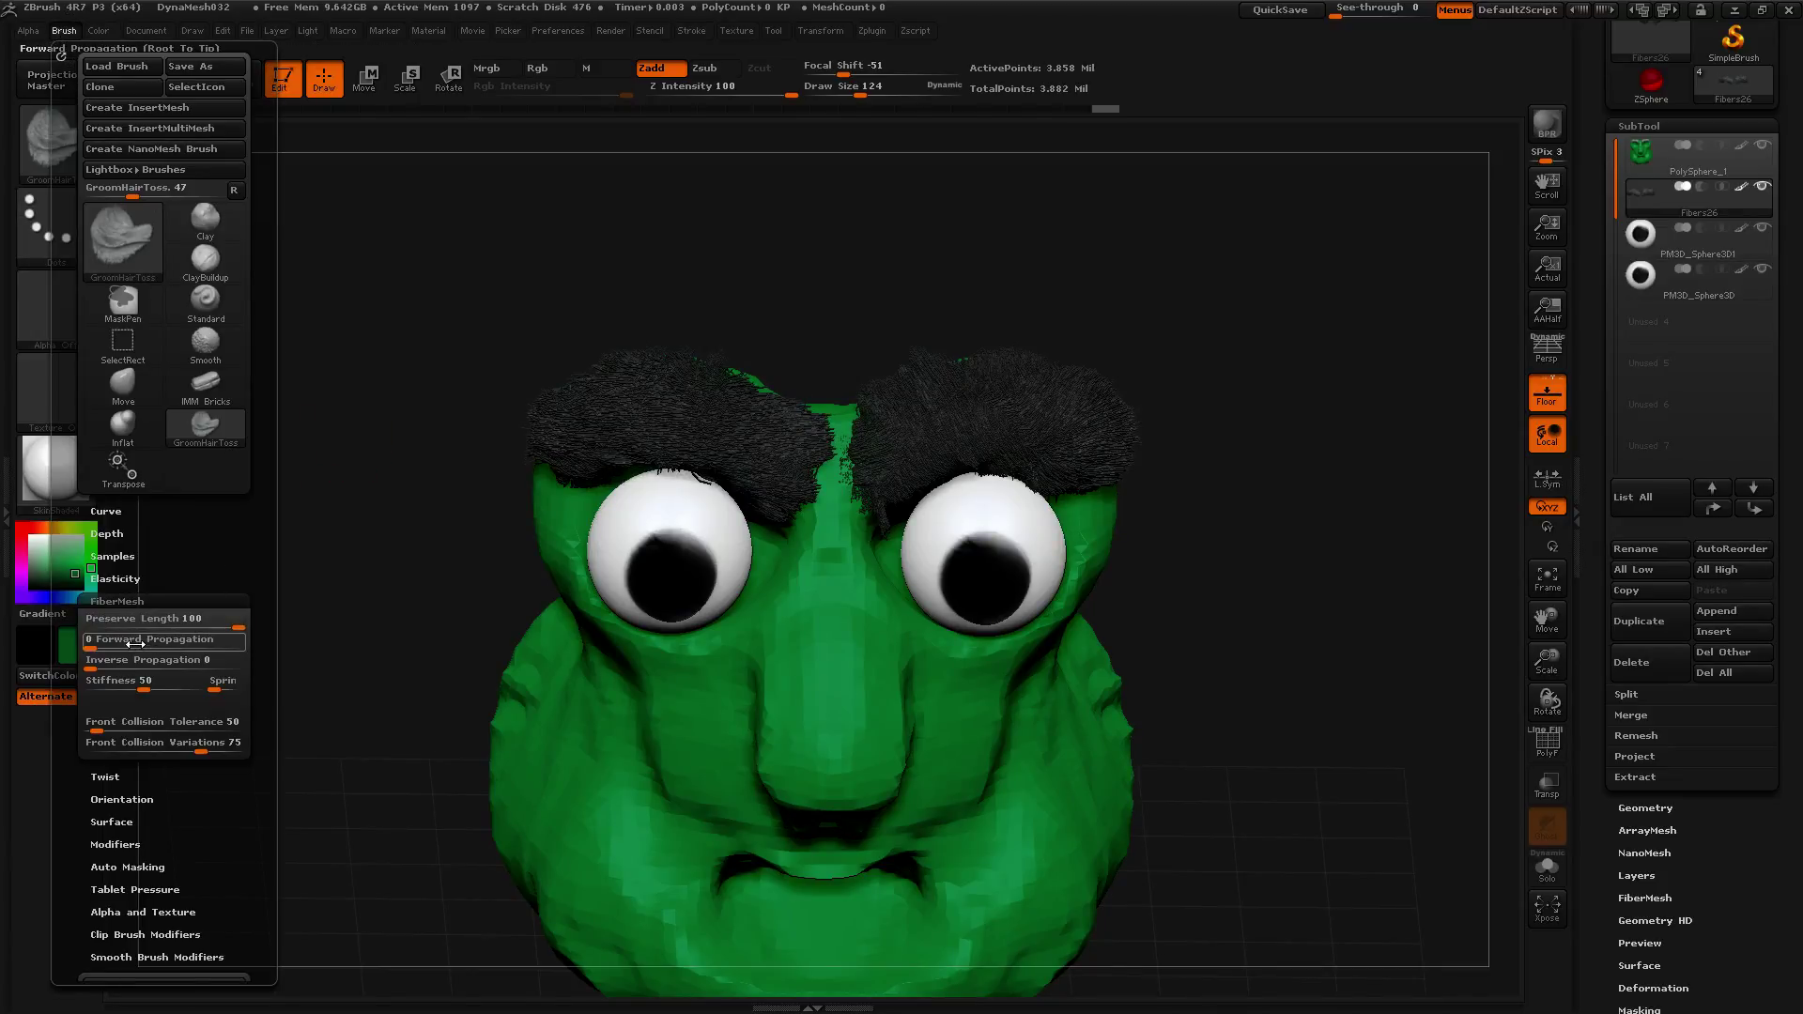
{"action": "mouse_move", "coordinate": [563, 446]}
{"action": "left_mouse_down"}
{"action": "mouse_move", "coordinate": [648, 449]}
{"action": "mouse_move", "coordinate": [764, 397]}
{"action": "mouse_move", "coordinate": [657, 366]}
{"action": "mouse_move", "coordinate": [695, 469]}
{"action": "mouse_move", "coordinate": [563, 403]}
{"action": "mouse_move", "coordinate": [662, 451]}
{"action": "mouse_move", "coordinate": [799, 469]}
{"action": "mouse_move", "coordinate": [705, 479]}
{"action": "mouse_move", "coordinate": [902, 497]}
{"action": "left_mouse_up"}
{"action": "mouse_move", "coordinate": [1104, 488]}
{"action": "left_mouse_down"}
{"action": "mouse_move", "coordinate": [1033, 470]}
{"action": "mouse_move", "coordinate": [1024, 395]}
{"action": "mouse_move", "coordinate": [1070, 422]}
{"action": "mouse_move", "coordinate": [902, 404]}
{"action": "mouse_move", "coordinate": [949, 470]}
{"action": "mouse_move", "coordinate": [1033, 395]}
{"action": "mouse_move", "coordinate": [1071, 441]}
{"action": "mouse_move", "coordinate": [921, 395]}
{"action": "mouse_move", "coordinate": [879, 436]}
{"action": "mouse_move", "coordinate": [919, 387]}
{"action": "mouse_move", "coordinate": [899, 357]}
{"action": "left_mouse_up"}
Read the Inverse Propagation description and comb the left eyebrow's fibers toward the nose with that setting at 0.
{"action": "left_click", "coordinate": [55, 28]}
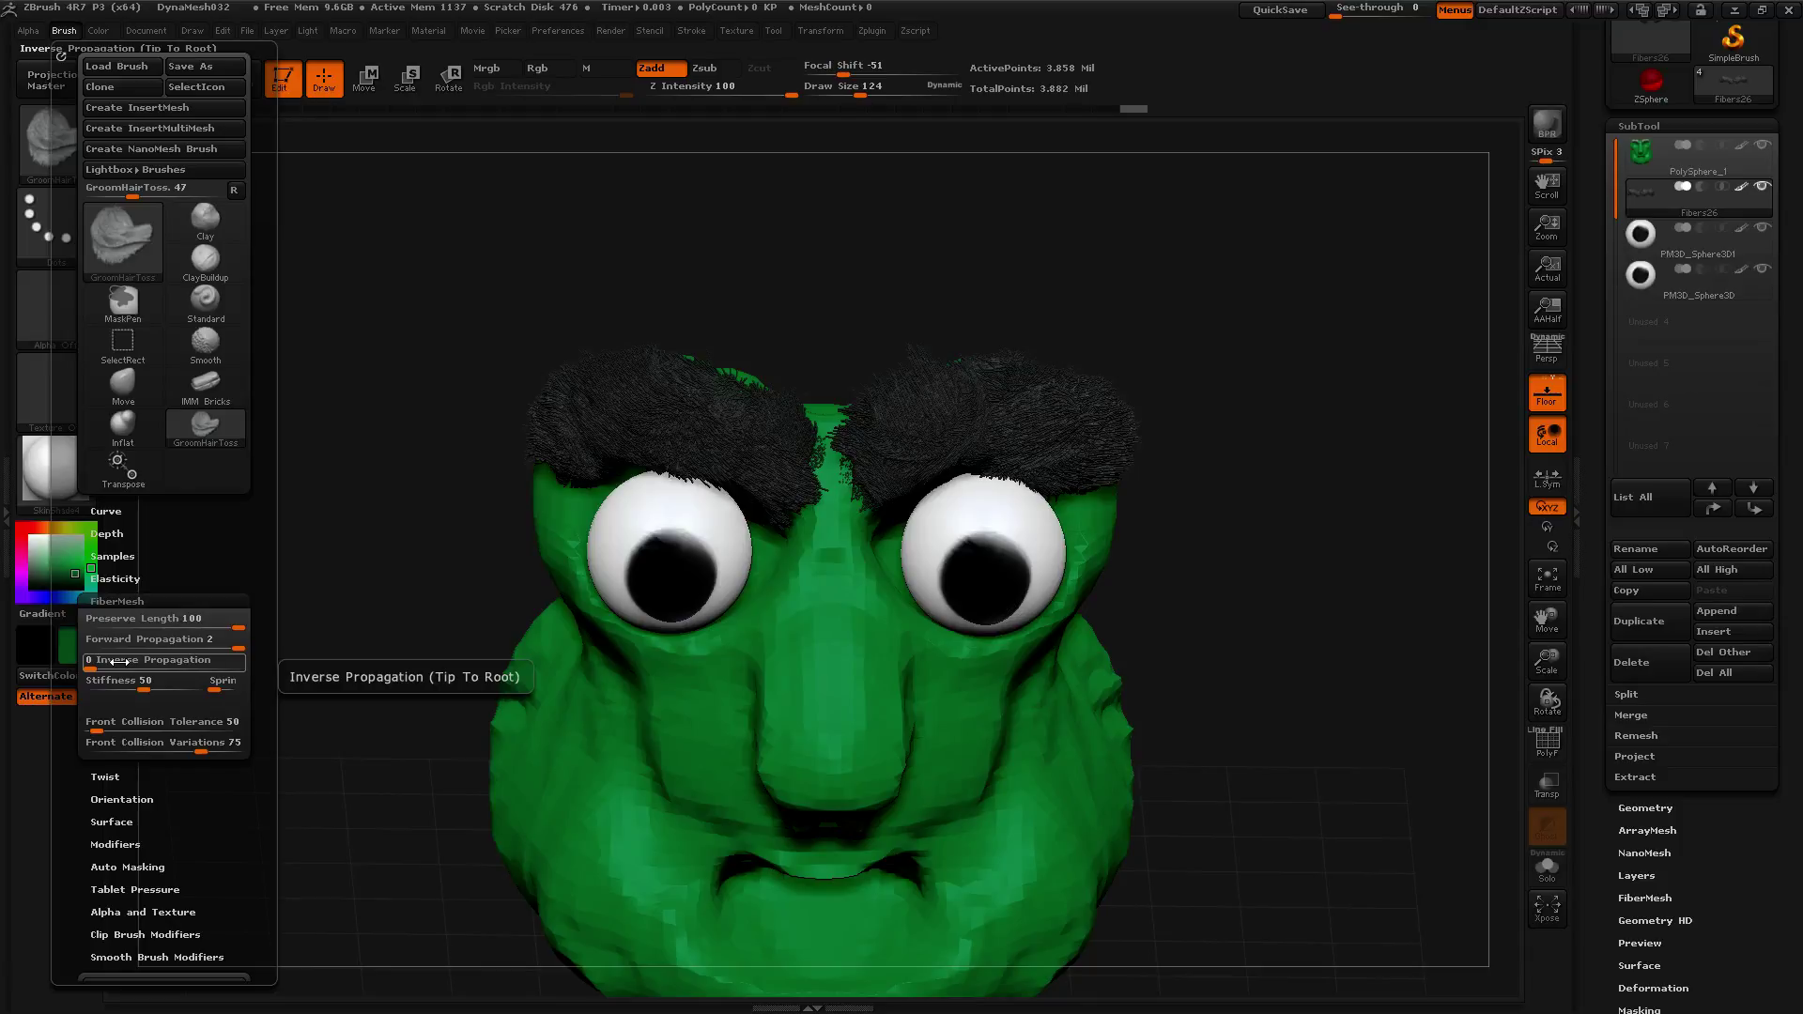
{"action": "key", "text": "ctrl"}
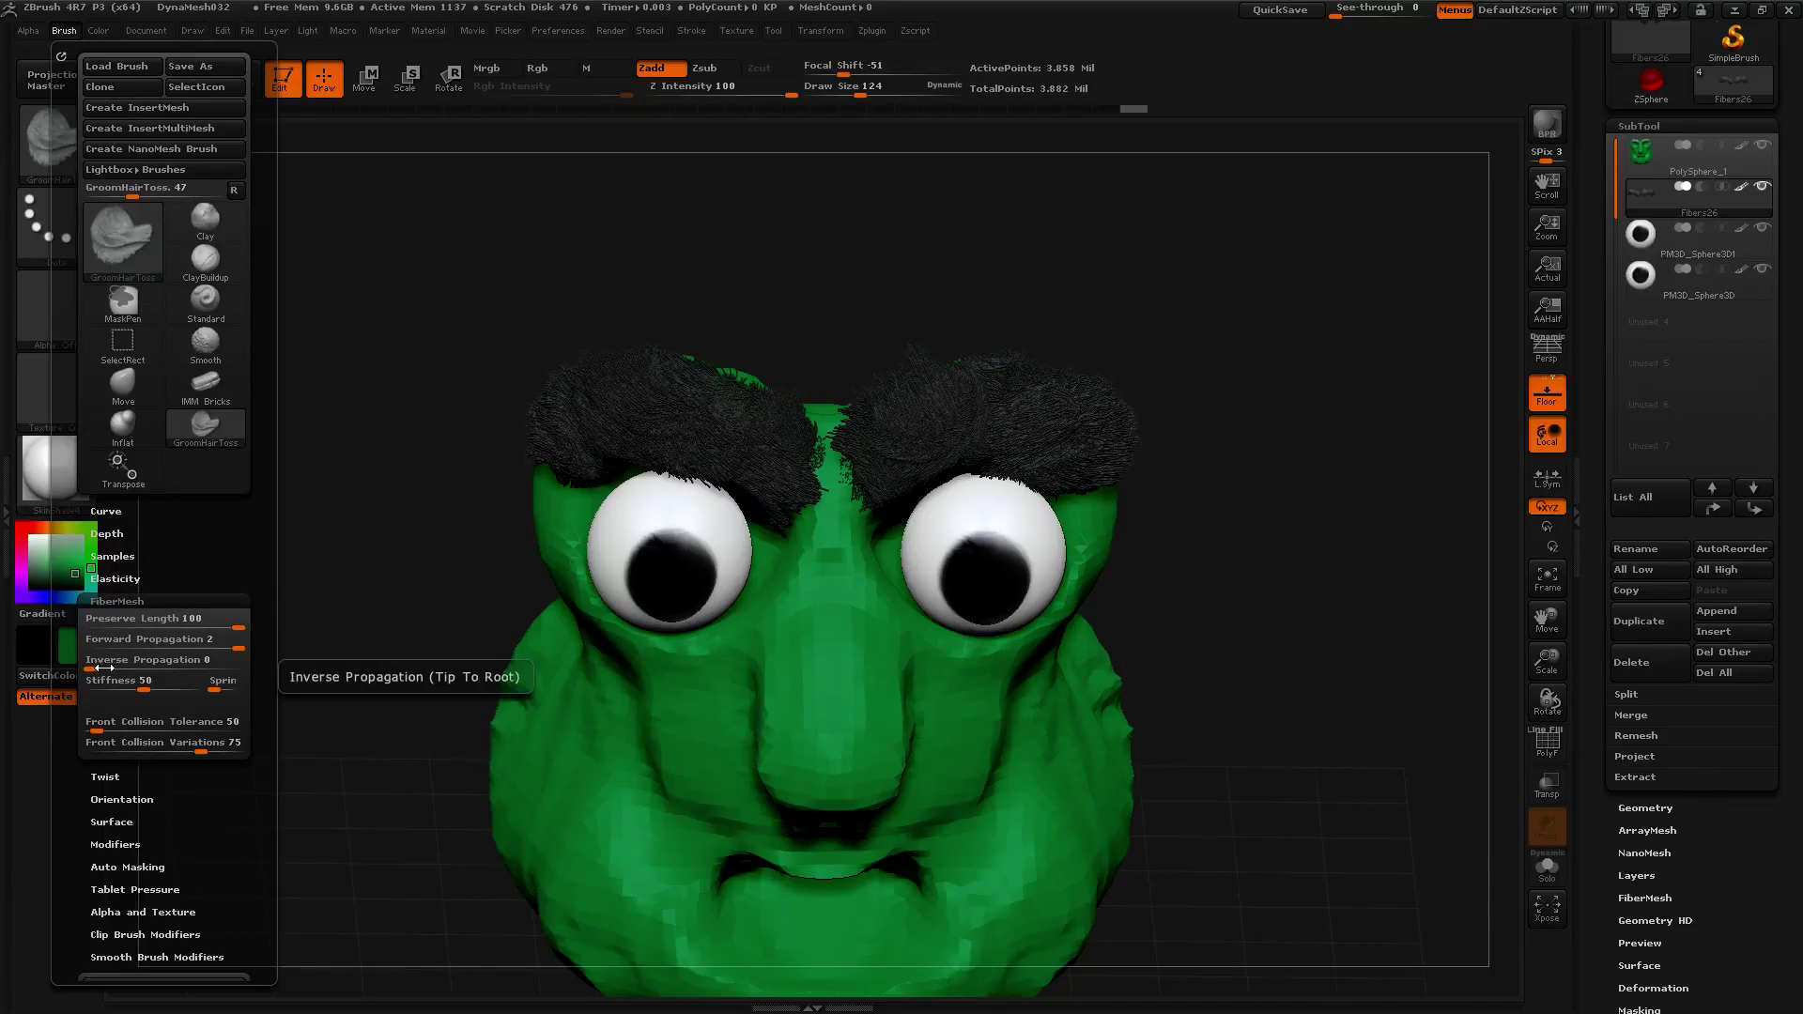
{"action": "mouse_move", "coordinate": [554, 354]}
{"action": "left_mouse_down"}
{"action": "mouse_move", "coordinate": [691, 399]}
{"action": "mouse_move", "coordinate": [592, 408]}
{"action": "mouse_move", "coordinate": [648, 404]}
{"action": "left_mouse_up"}
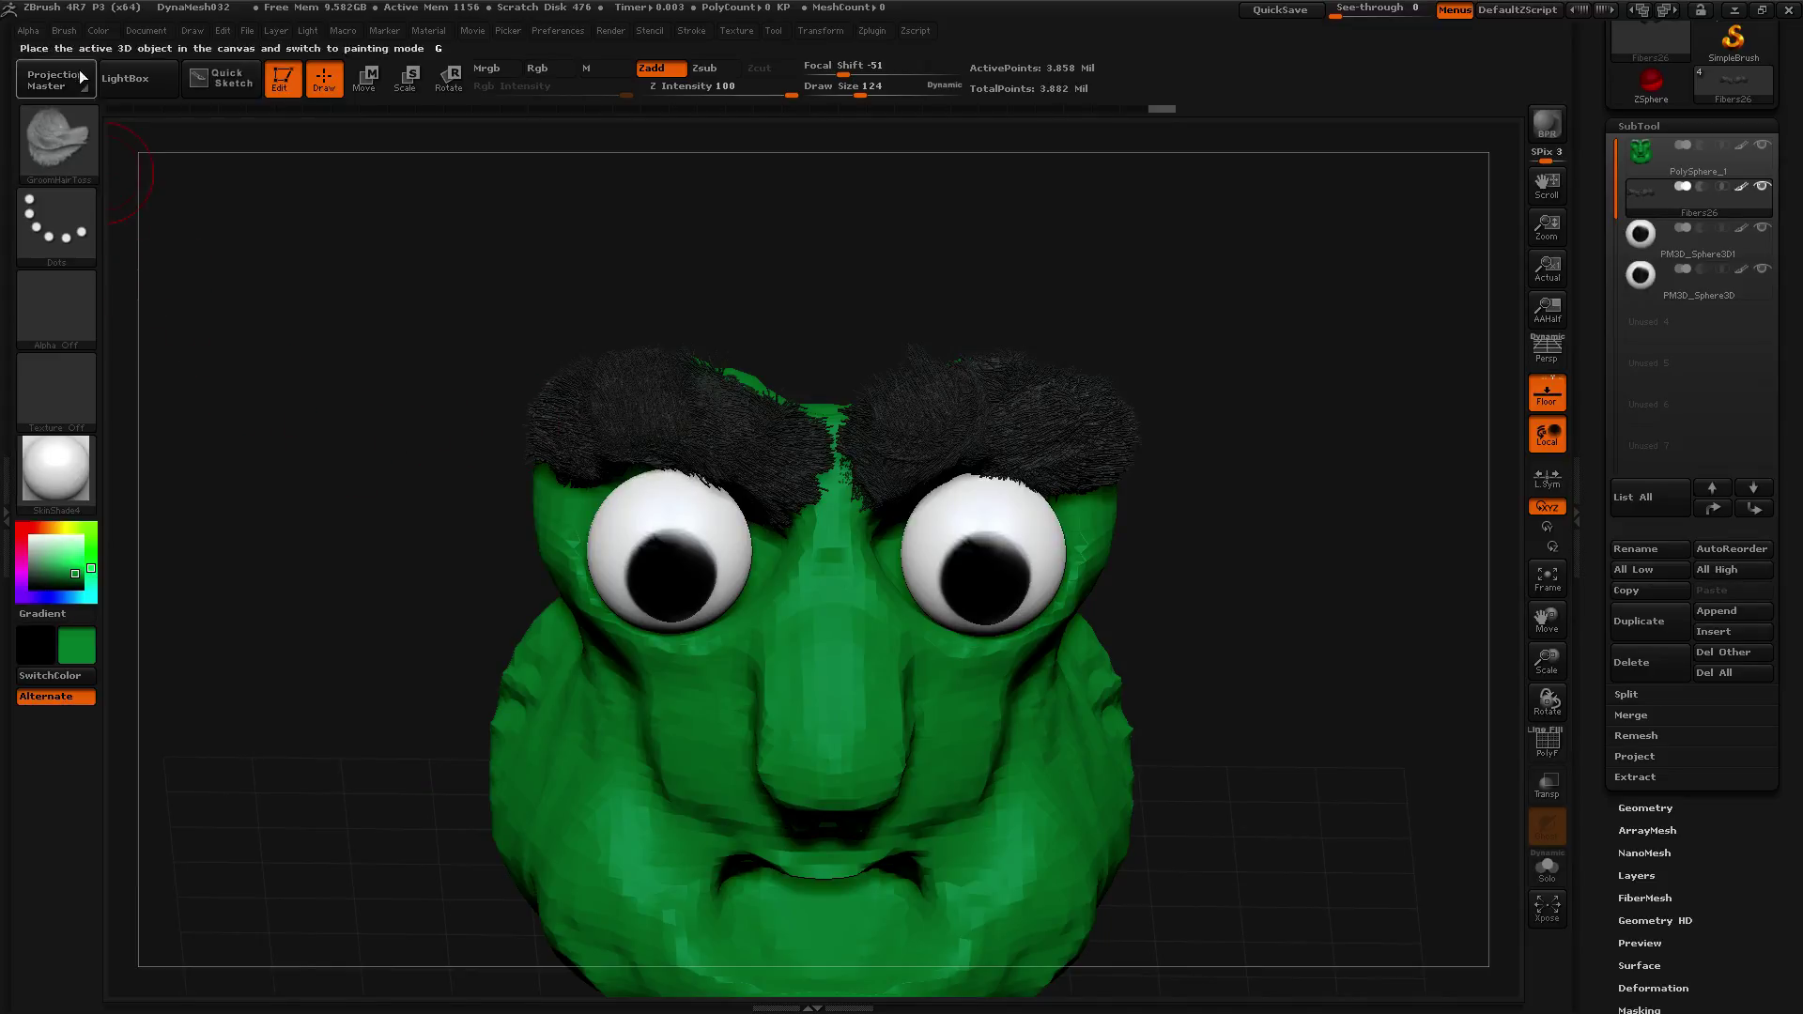
Set Inverse Propagation to 5 and comb the left eyebrow's fibers back and forth in a close-up view.
{"action": "left_click", "coordinate": [77, 32]}
{"action": "left_click_drag", "start_coordinate": [98, 666], "coordinate": [256, 661]}
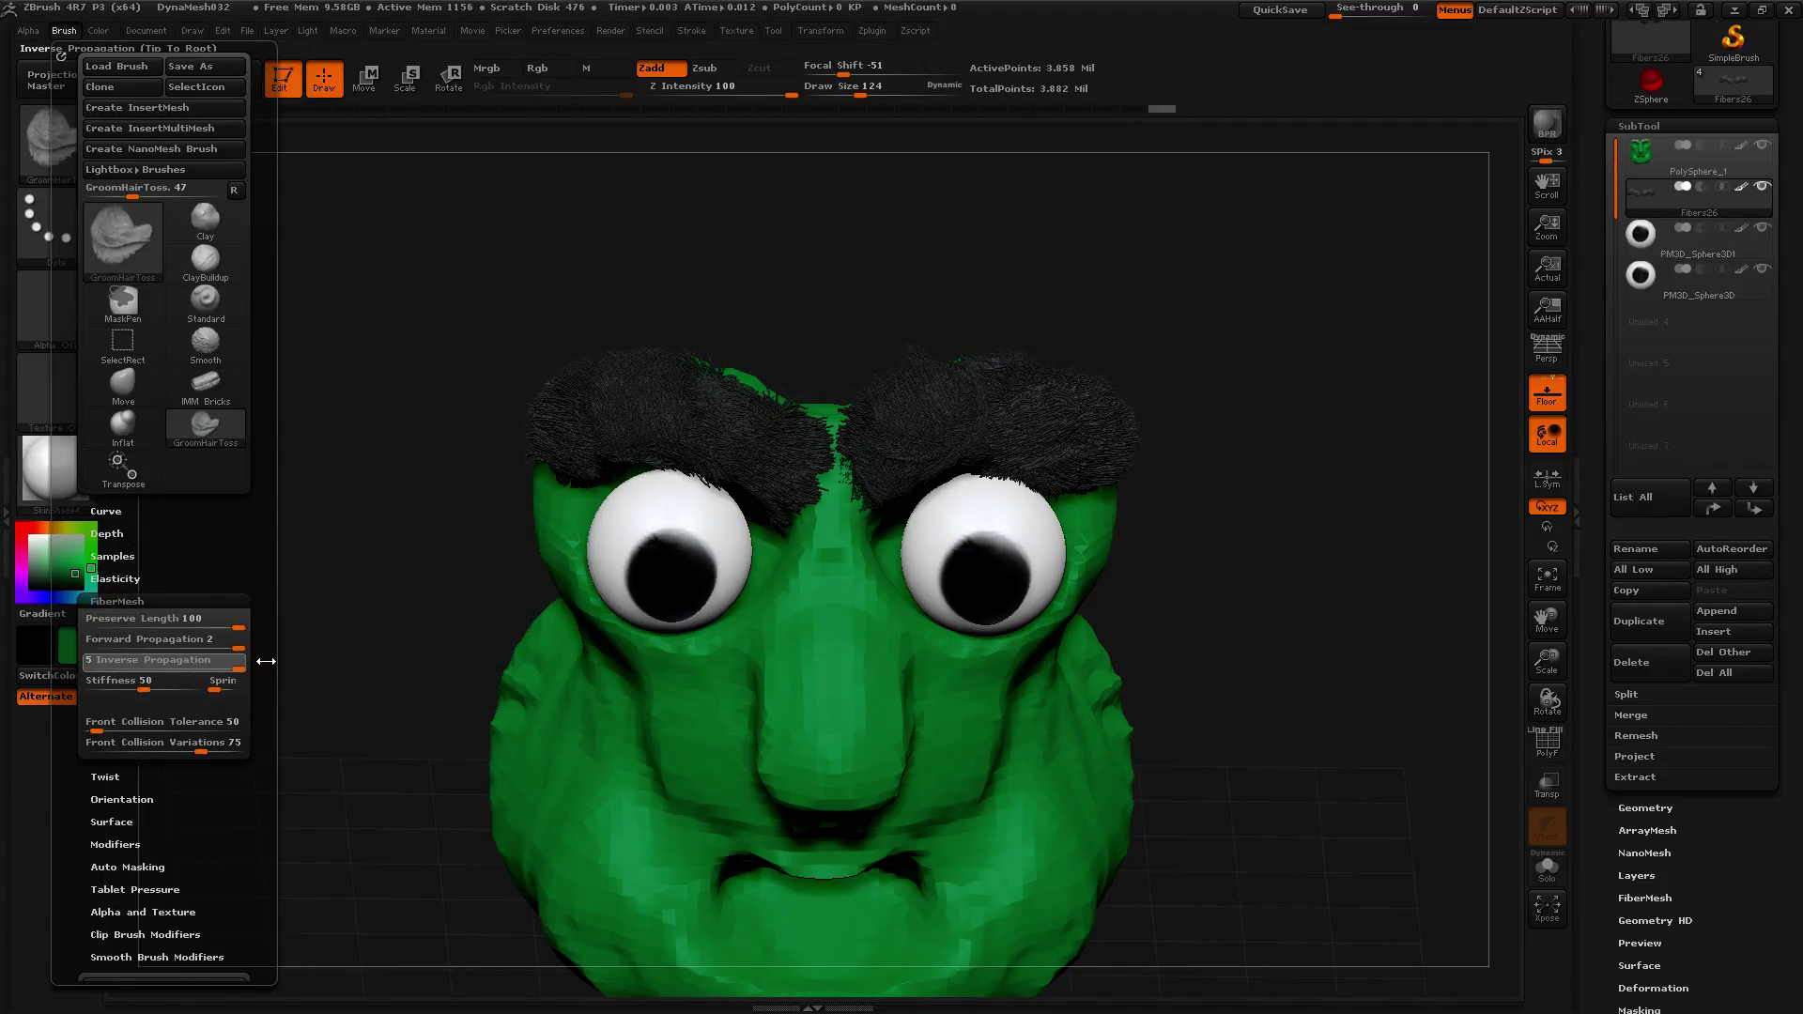
{"action": "left_click_drag", "start_coordinate": [806, 422], "coordinate": [526, 362]}
{"action": "right_click_drag", "start_coordinate": [470, 346], "coordinate": [471, 488], "text": "ctrl"}
{"action": "left_click_drag", "start_coordinate": [695, 375], "coordinate": [263, 370]}
{"action": "mouse_move", "coordinate": [299, 297]}
{"action": "left_mouse_down"}
{"action": "mouse_move", "coordinate": [564, 367]}
{"action": "mouse_move", "coordinate": [939, 348]}
{"action": "mouse_move", "coordinate": [1174, 470]}
{"action": "mouse_move", "coordinate": [856, 382]}
{"action": "left_mouse_up"}
Try grooming the left eyebrow in dark red with Mrgb on, undo the coloured strokes, and turn Mrgb off.
{"action": "left_click", "coordinate": [485, 68]}
{"action": "left_click", "coordinate": [30, 529]}
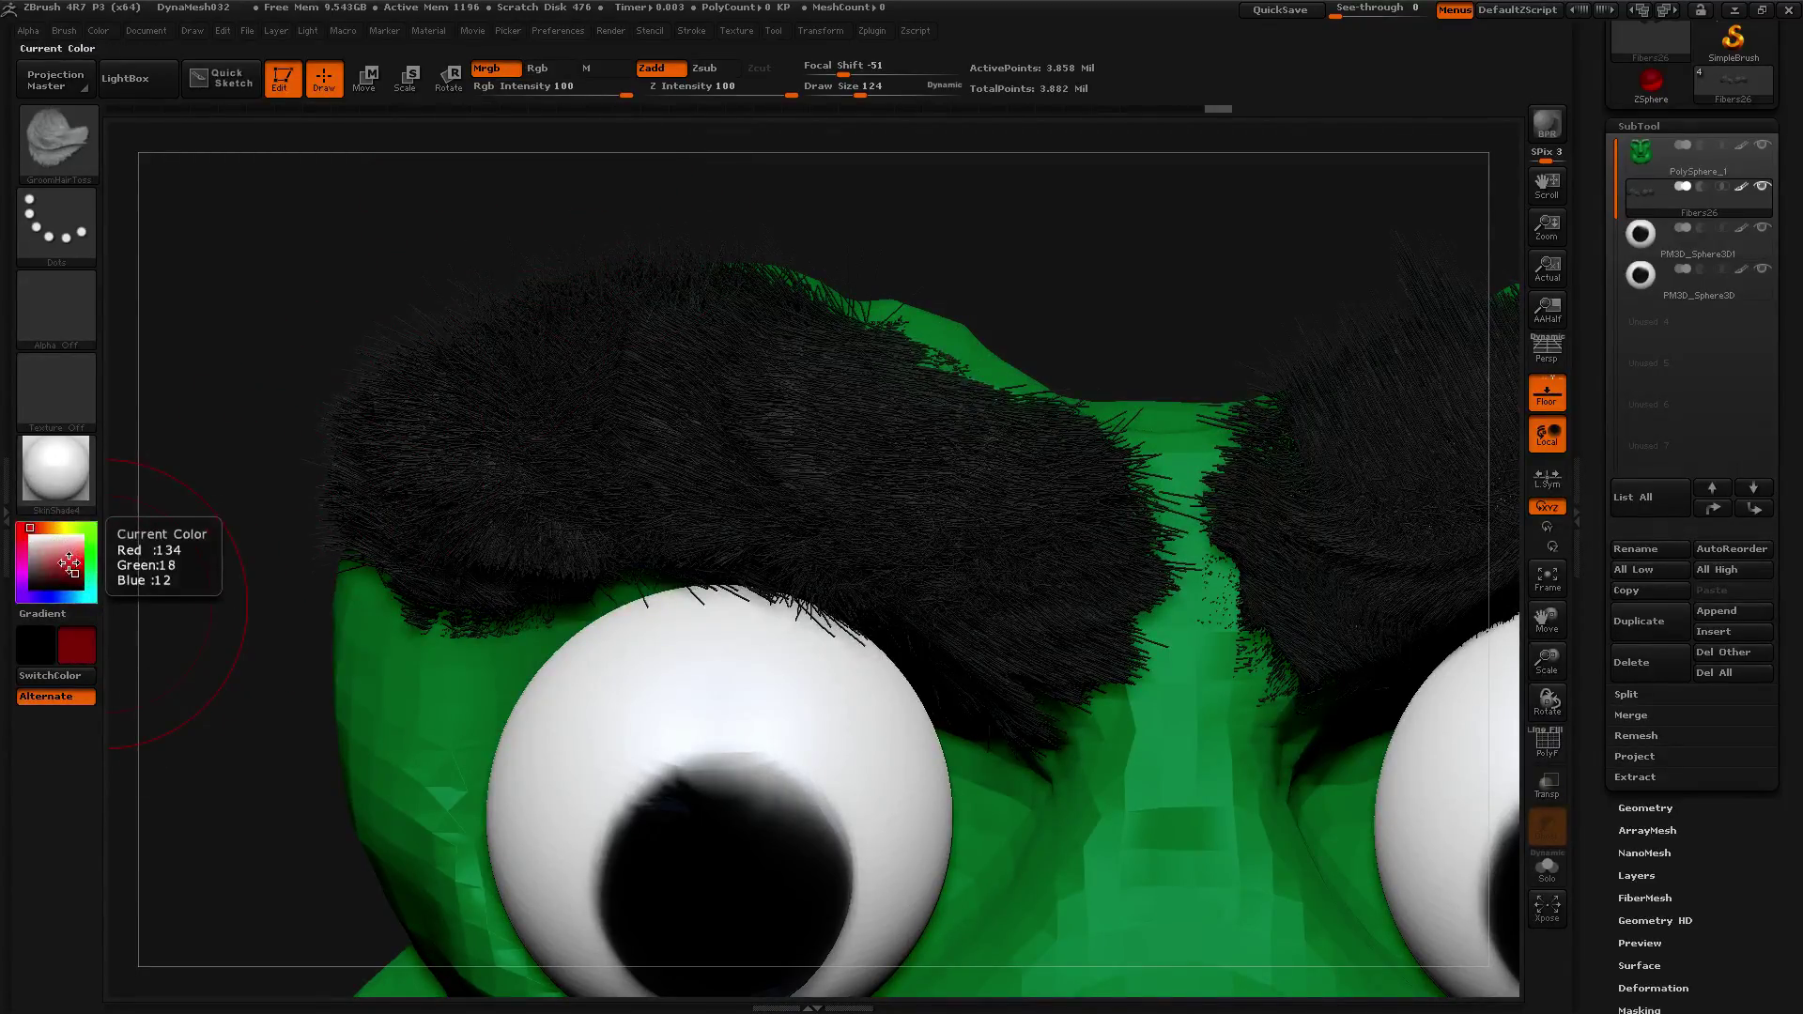
{"action": "mouse_move", "coordinate": [498, 300]}
{"action": "left_mouse_down"}
{"action": "mouse_move", "coordinate": [470, 451]}
{"action": "mouse_move", "coordinate": [1072, 463]}
{"action": "mouse_move", "coordinate": [1249, 526]}
{"action": "mouse_move", "coordinate": [798, 639]}
{"action": "left_mouse_up"}
{"action": "mouse_move", "coordinate": [1033, 394]}
{"action": "left_mouse_down"}
{"action": "mouse_move", "coordinate": [893, 320]}
{"action": "mouse_move", "coordinate": [564, 526]}
{"action": "left_mouse_up"}
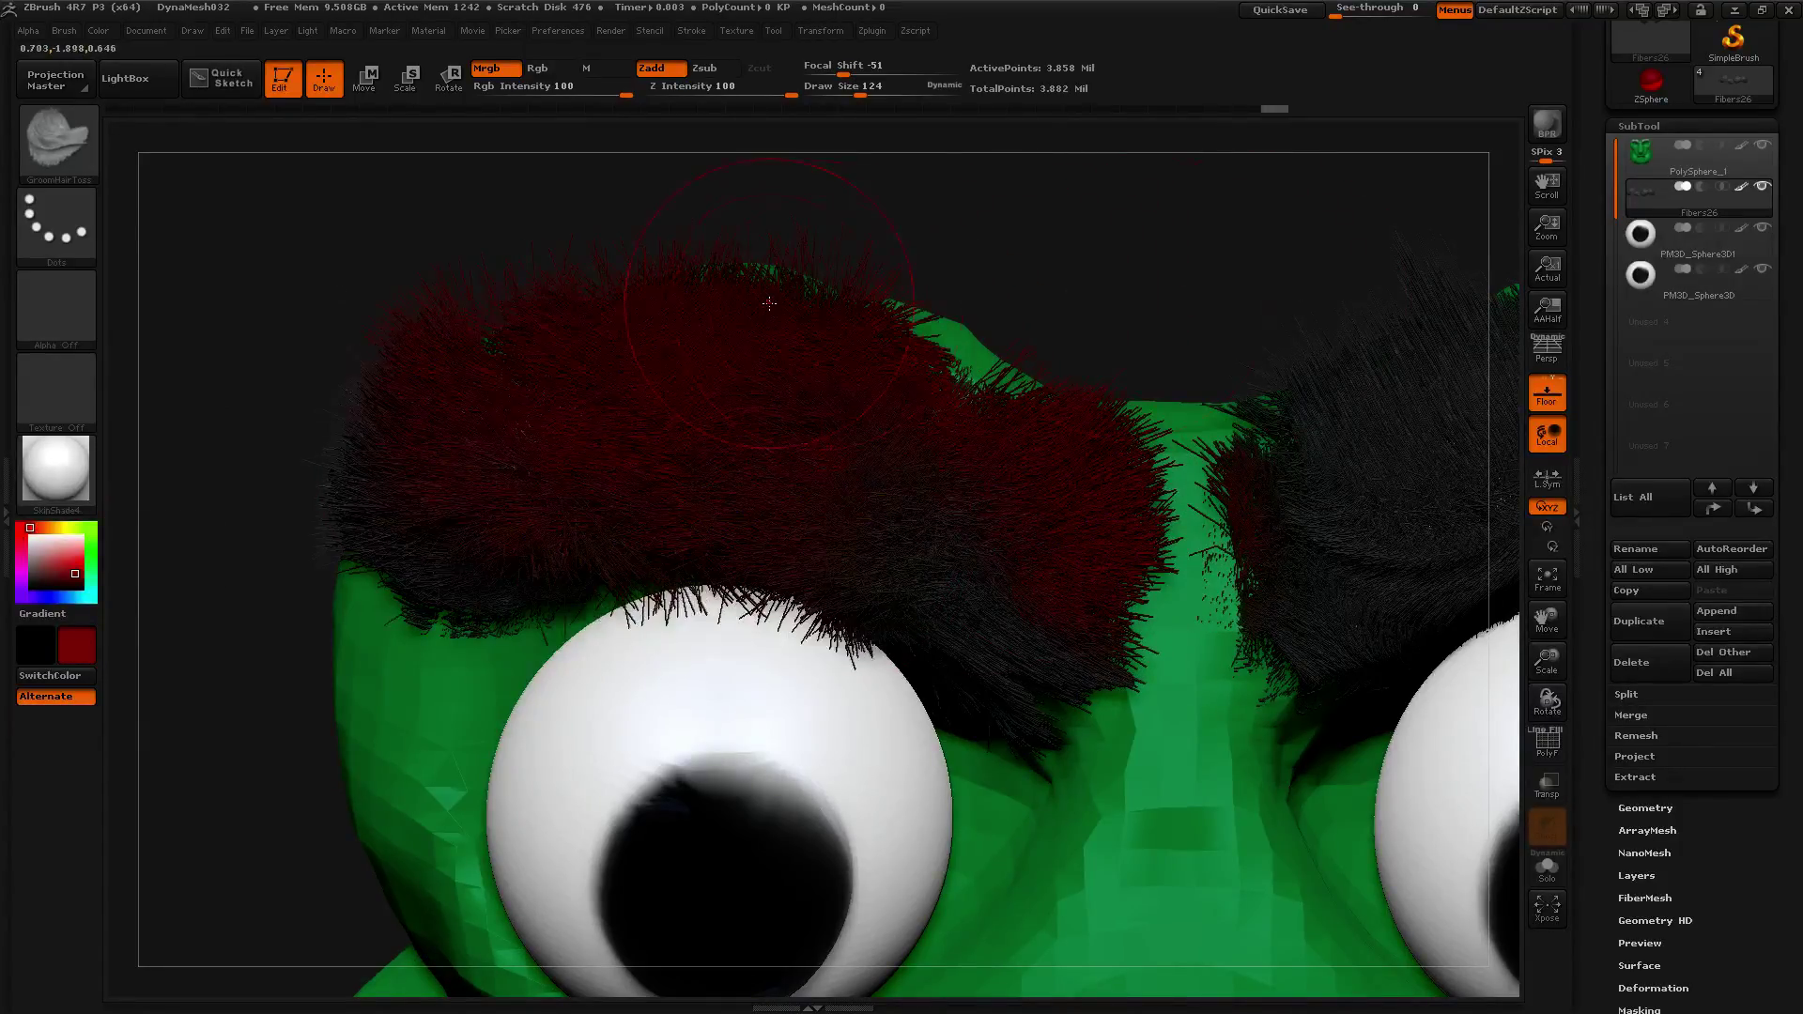
{"action": "left_click_drag", "start_coordinate": [1037, 196], "coordinate": [738, 228]}
{"action": "key", "text": "ctrl+z"}
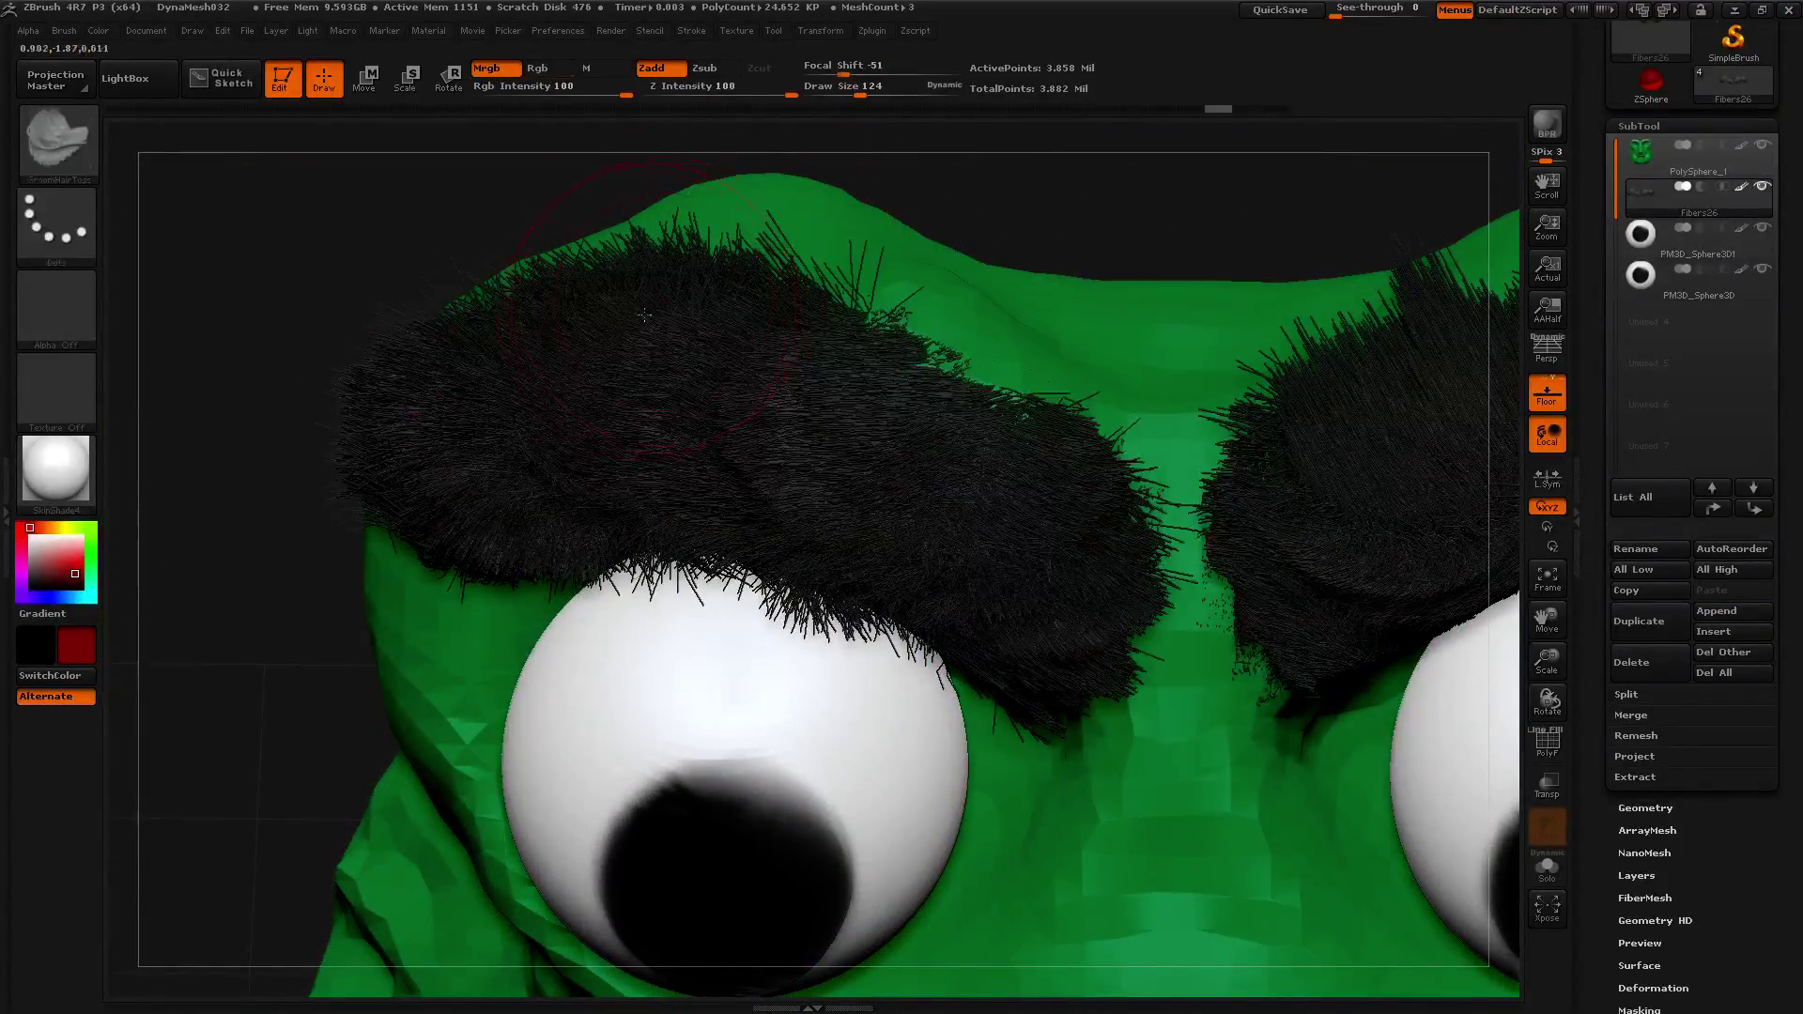
{"action": "left_click", "coordinate": [499, 71]}
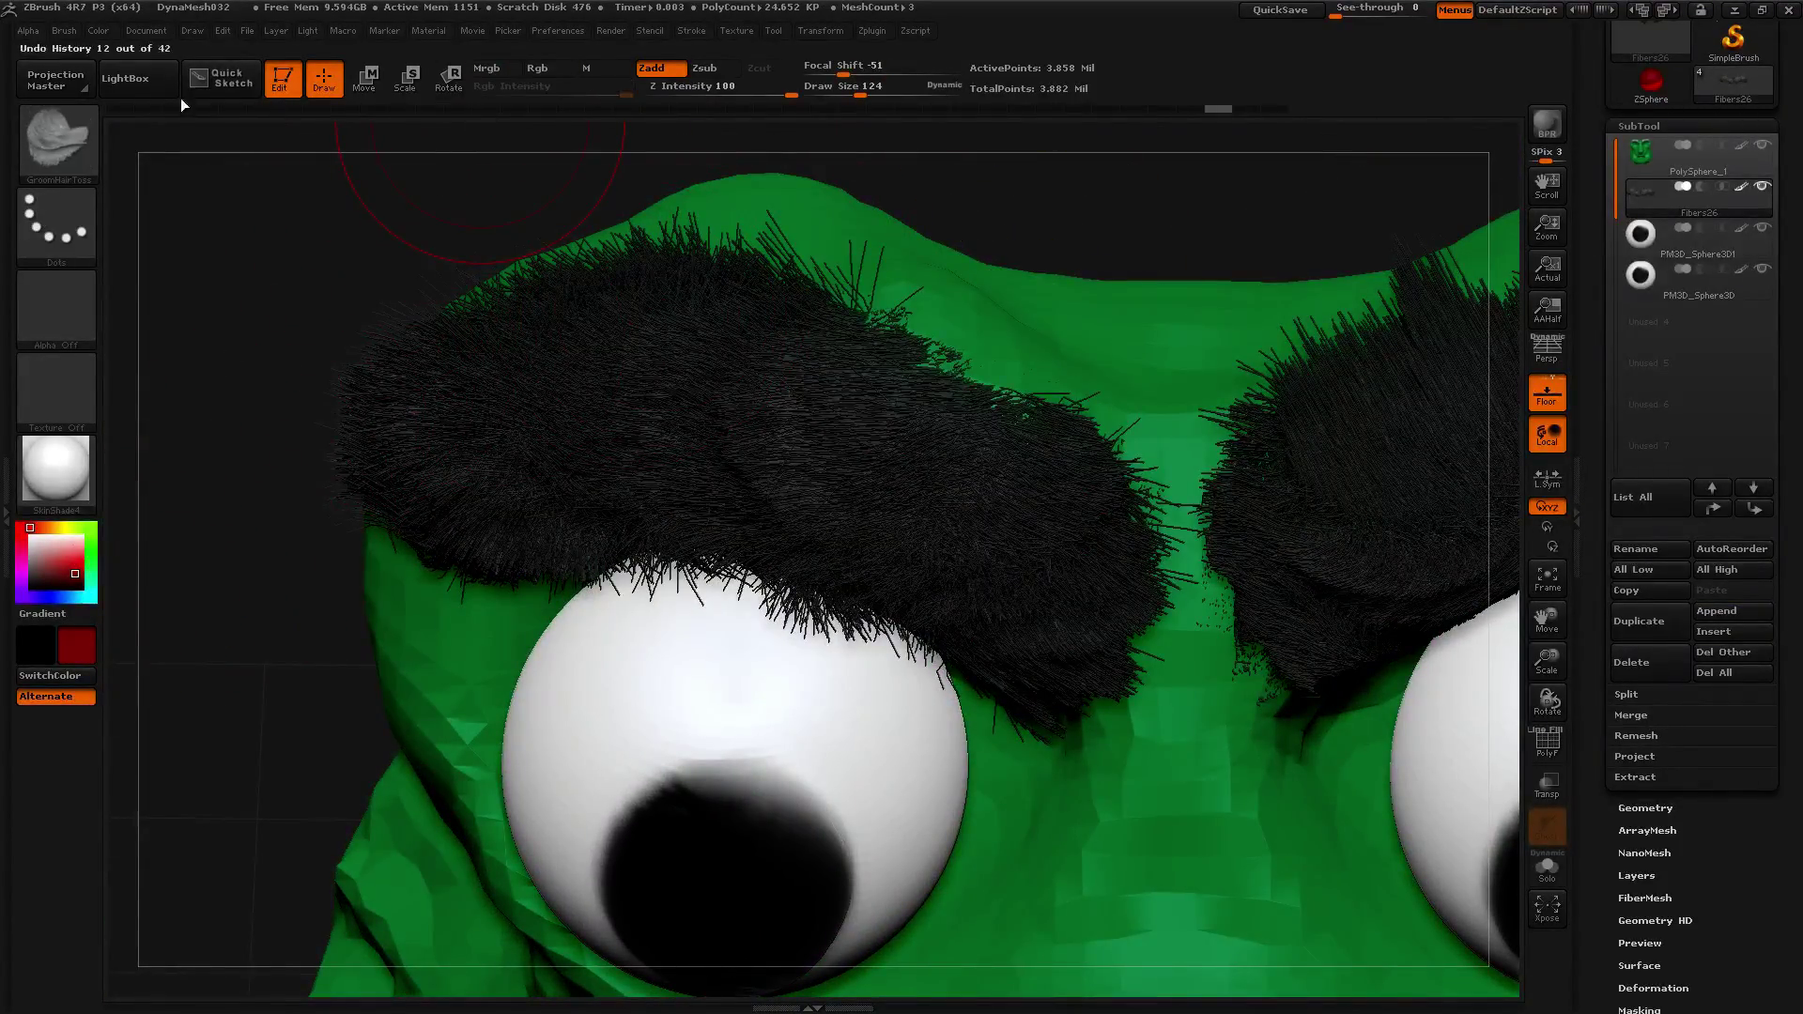
Read the Stiffness description and comb the left eyebrow's fibers with Stiffness at 50.
{"action": "left_click", "coordinate": [62, 28]}
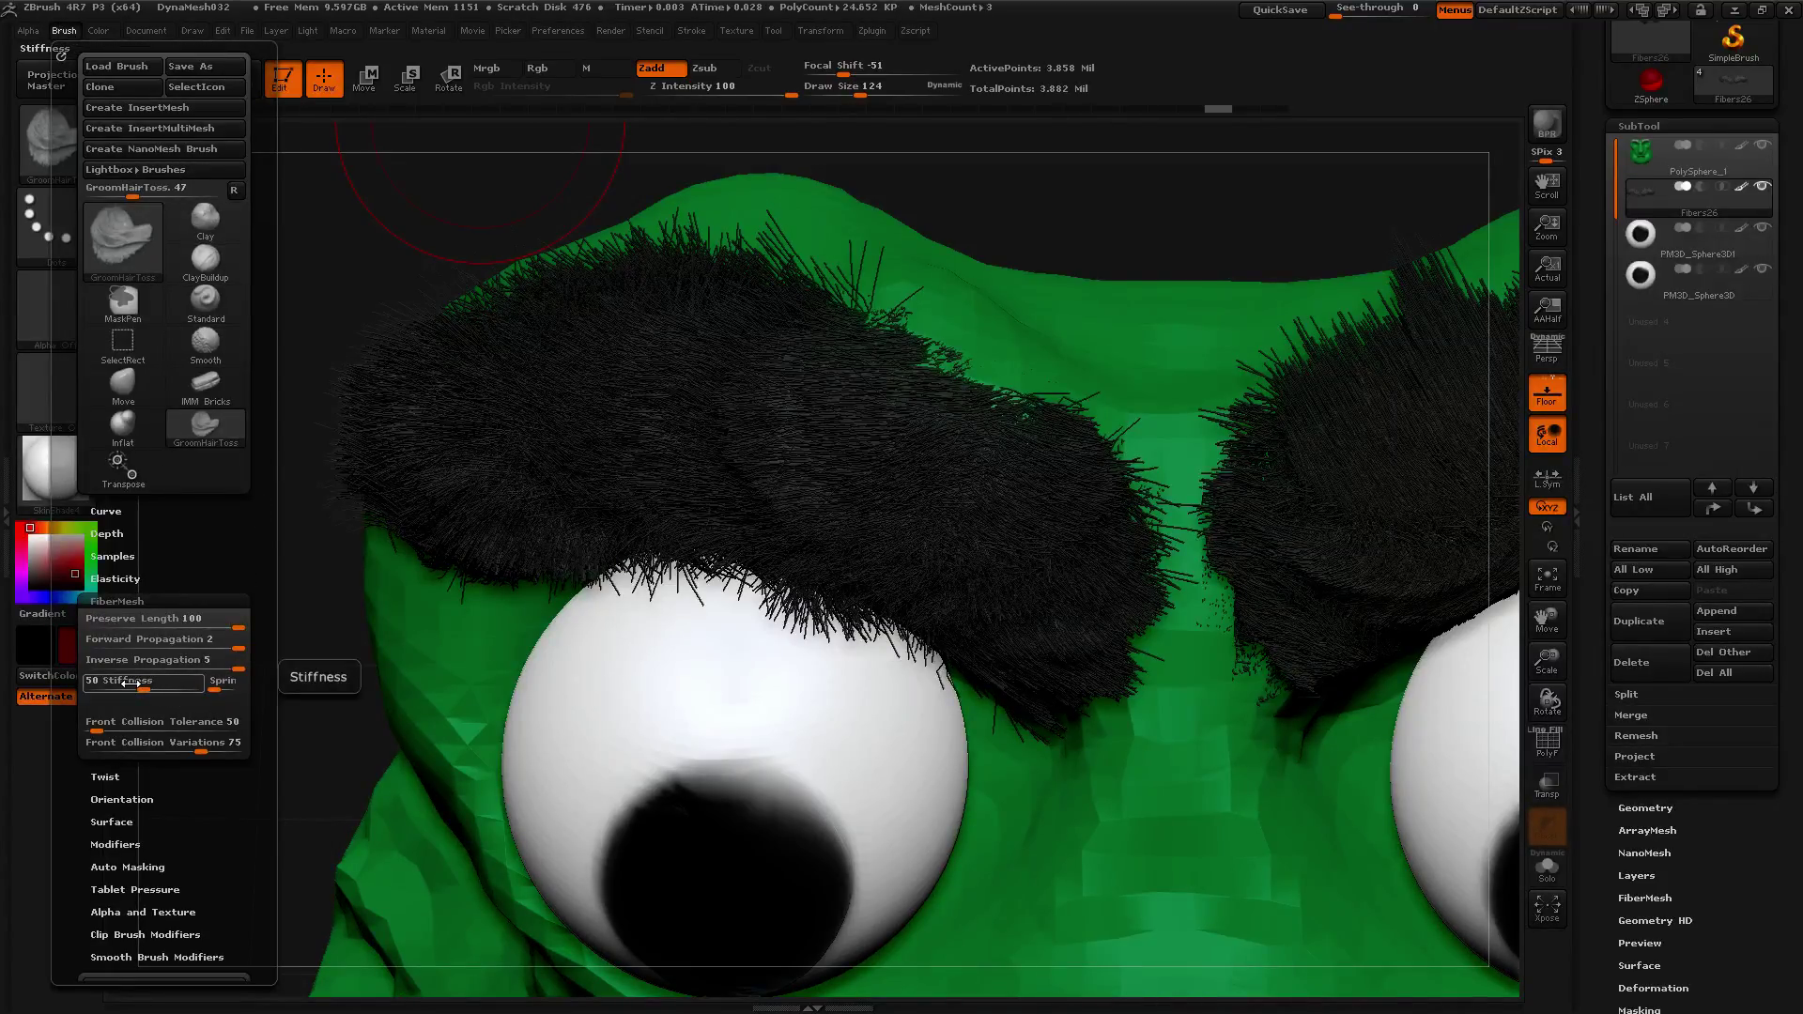
{"action": "key", "text": "ctrl"}
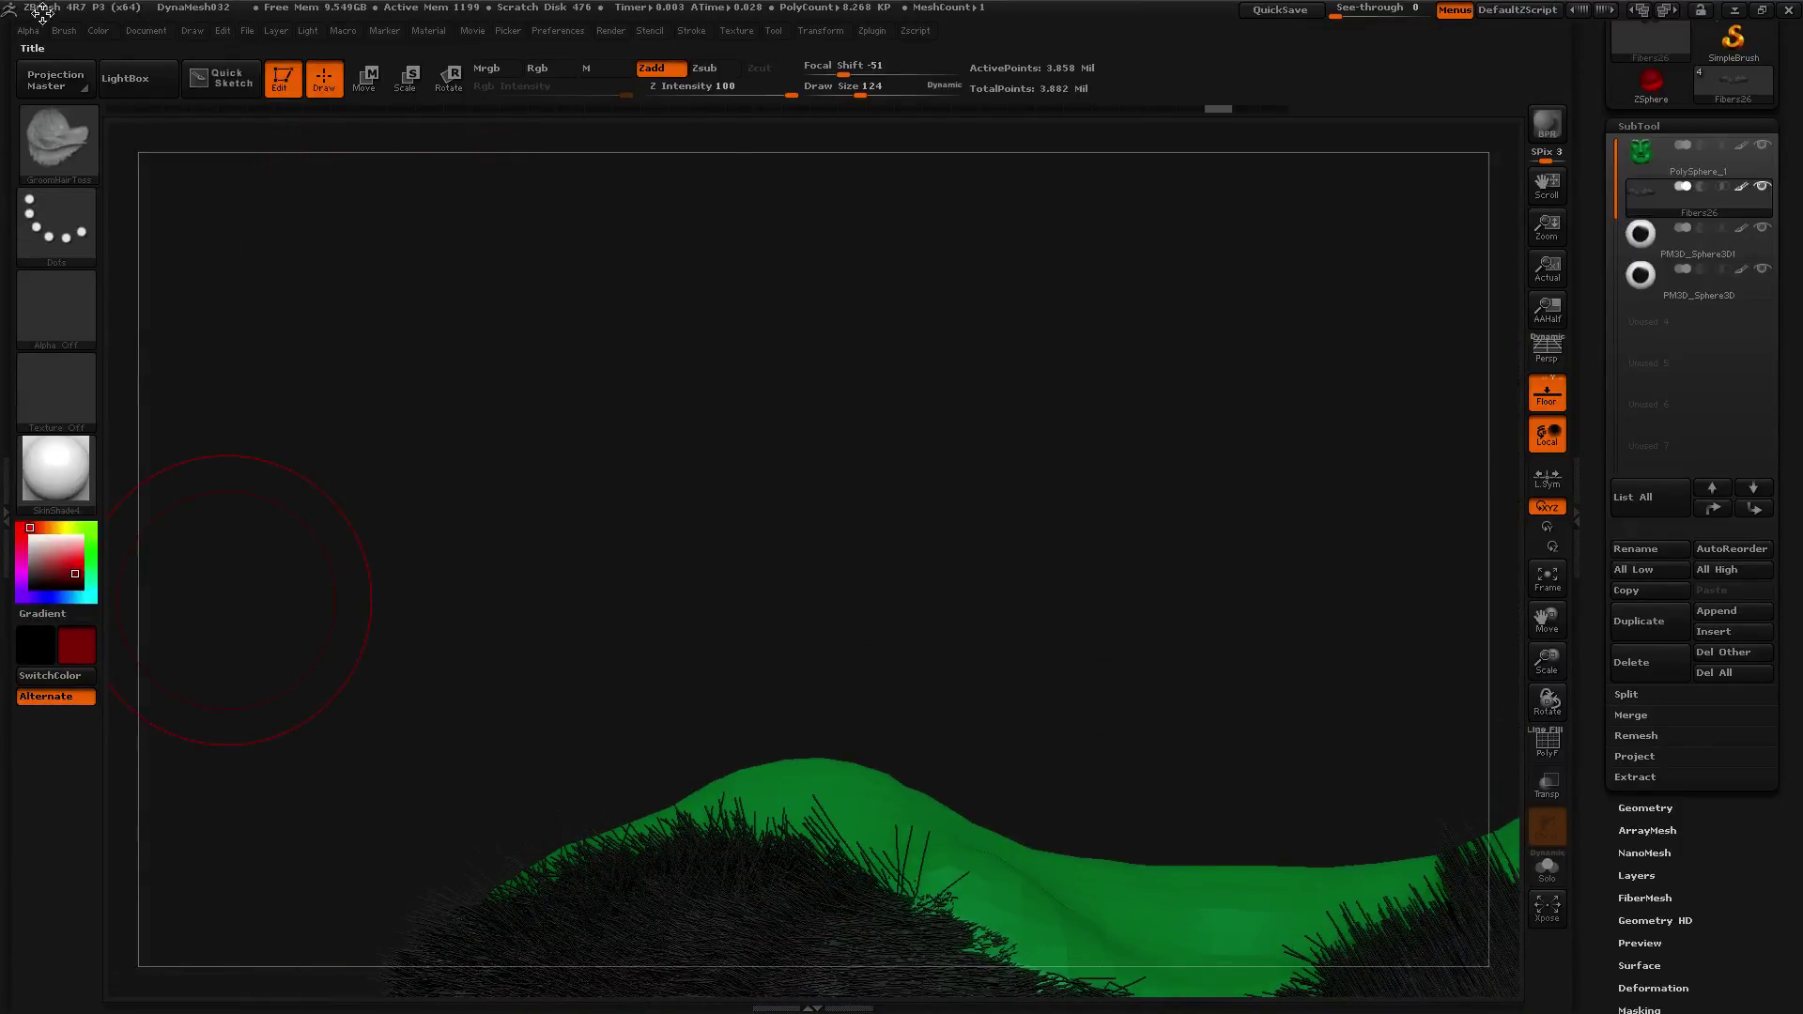
{"action": "left_click", "coordinate": [64, 30]}
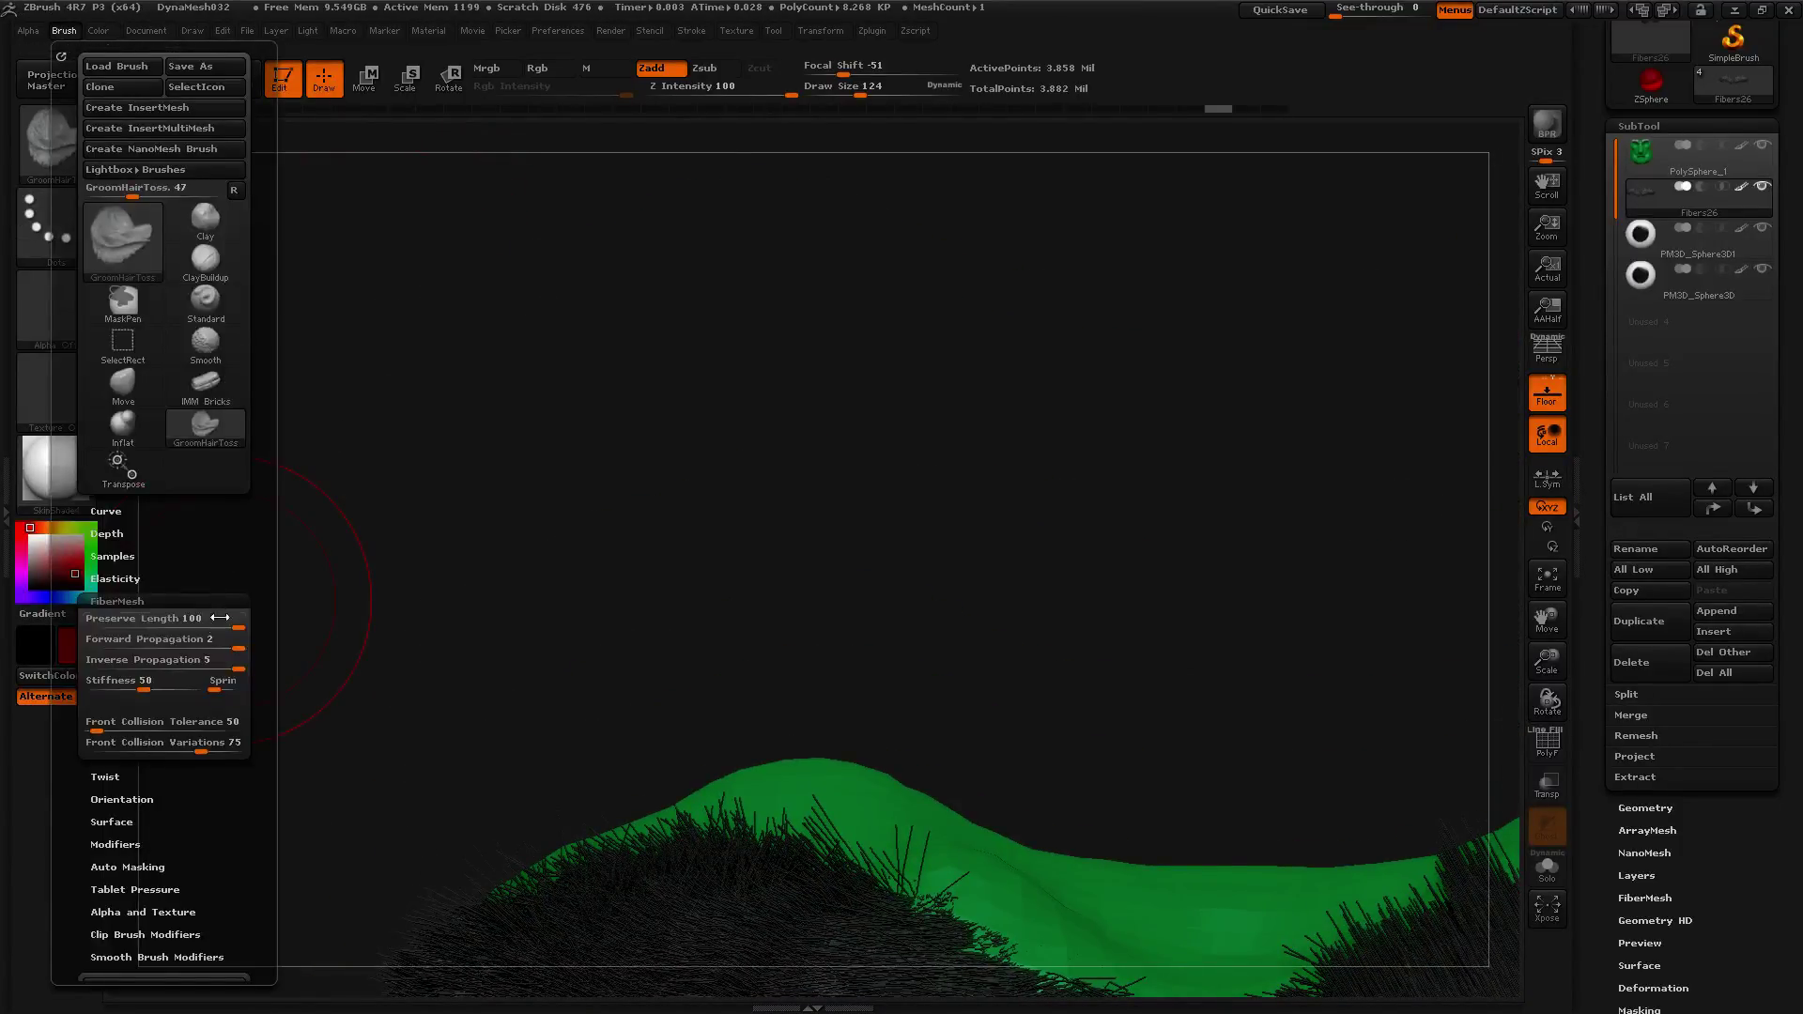
{"action": "key", "text": "ctrl"}
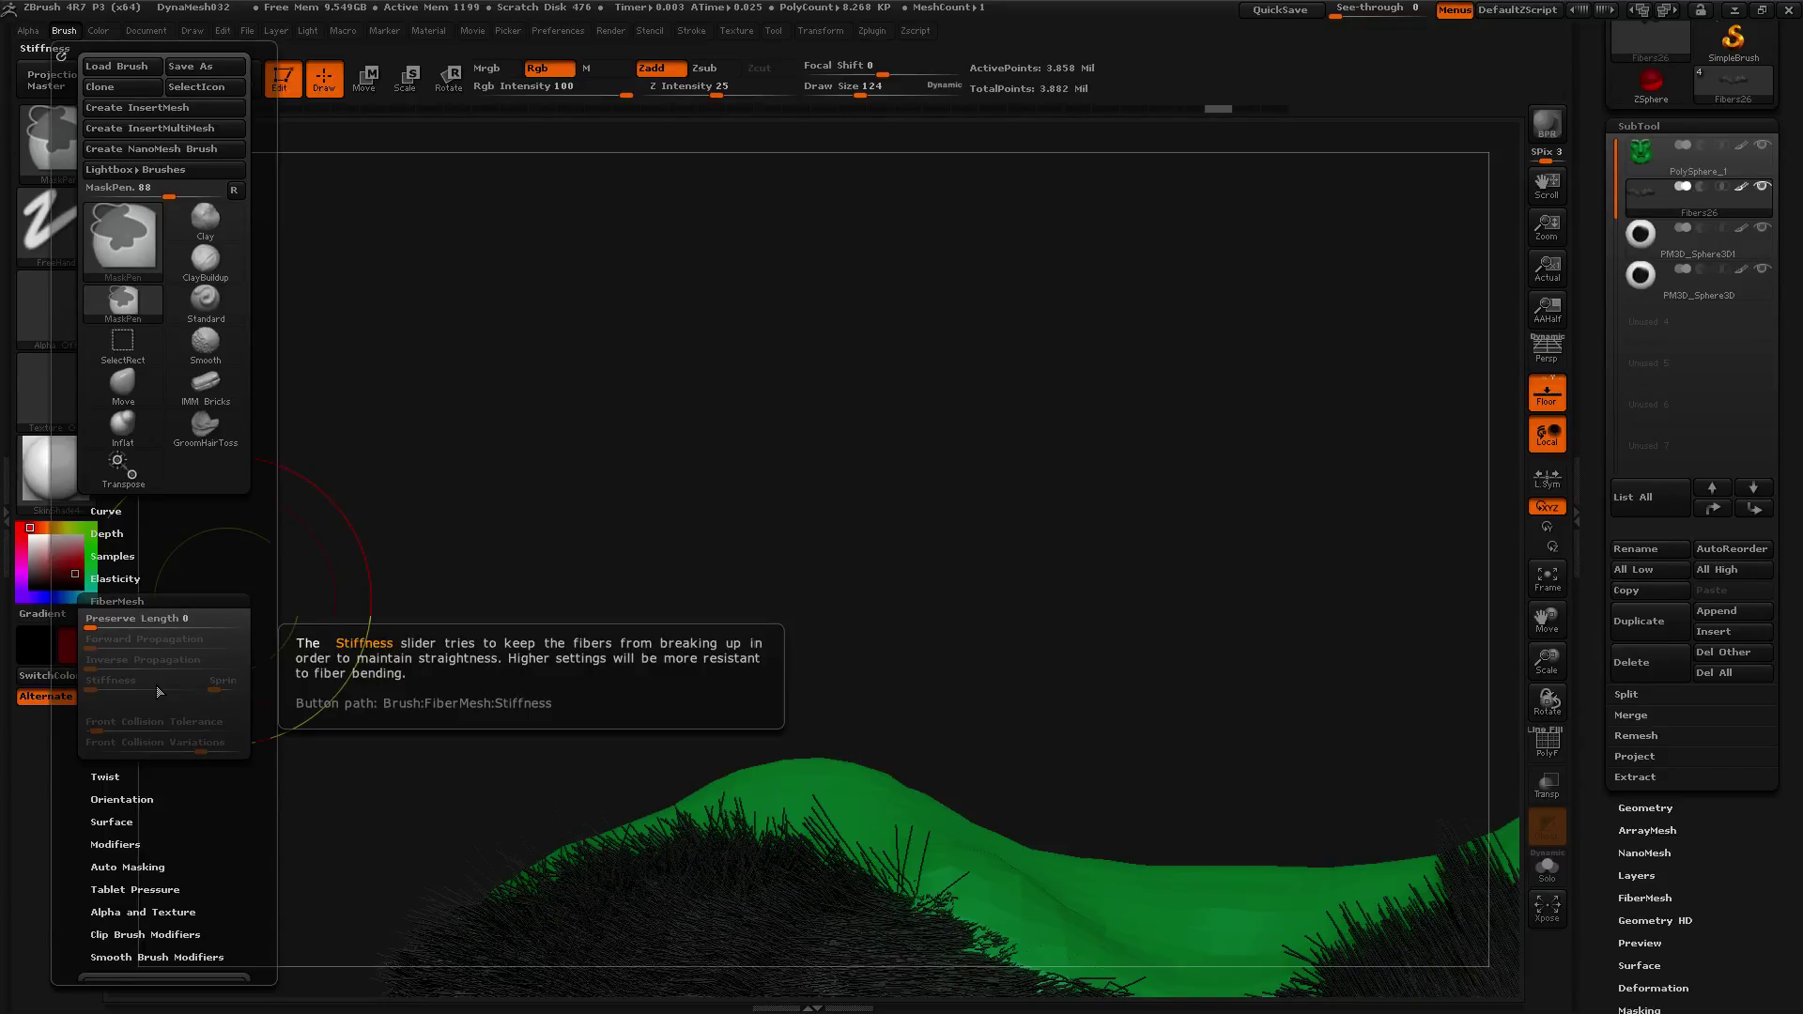
{"action": "key", "text": "ctrl"}
{"action": "left_click_drag", "start_coordinate": [149, 688], "coordinate": [248, 707]}
{"action": "left_click_drag", "start_coordinate": [682, 598], "coordinate": [700, 193], "text": "alt"}
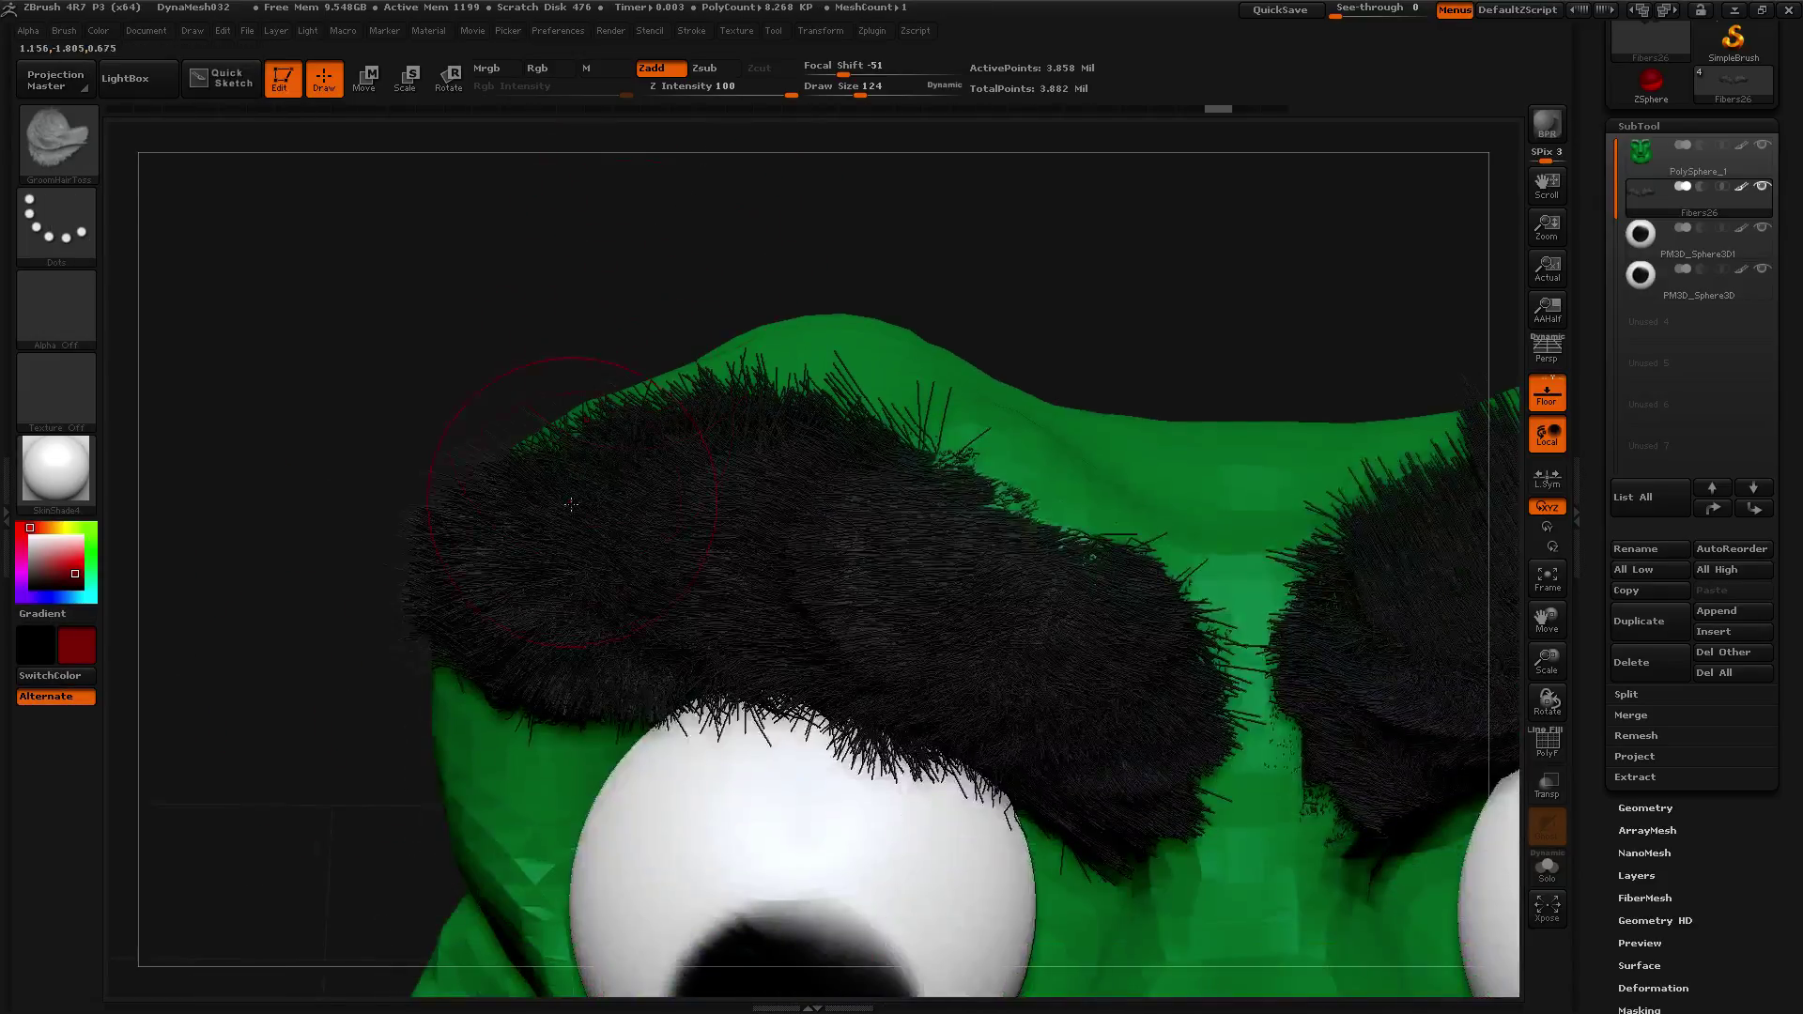
{"action": "mouse_move", "coordinate": [1131, 518]}
{"action": "left_mouse_down"}
{"action": "mouse_move", "coordinate": [1240, 639]}
{"action": "mouse_move", "coordinate": [902, 751]}
{"action": "mouse_move", "coordinate": [849, 426]}
{"action": "mouse_move", "coordinate": [949, 395]}
{"action": "mouse_move", "coordinate": [733, 371]}
{"action": "mouse_move", "coordinate": [704, 385]}
{"action": "mouse_move", "coordinate": [852, 409]}
{"action": "mouse_move", "coordinate": [949, 394]}
{"action": "mouse_move", "coordinate": [714, 376]}
{"action": "mouse_move", "coordinate": [846, 385]}
{"action": "mouse_move", "coordinate": [905, 306]}
{"action": "mouse_move", "coordinate": [1024, 516]}
{"action": "mouse_move", "coordinate": [1258, 648]}
{"action": "mouse_move", "coordinate": [873, 395]}
{"action": "mouse_move", "coordinate": [778, 402]}
{"action": "left_mouse_up"}
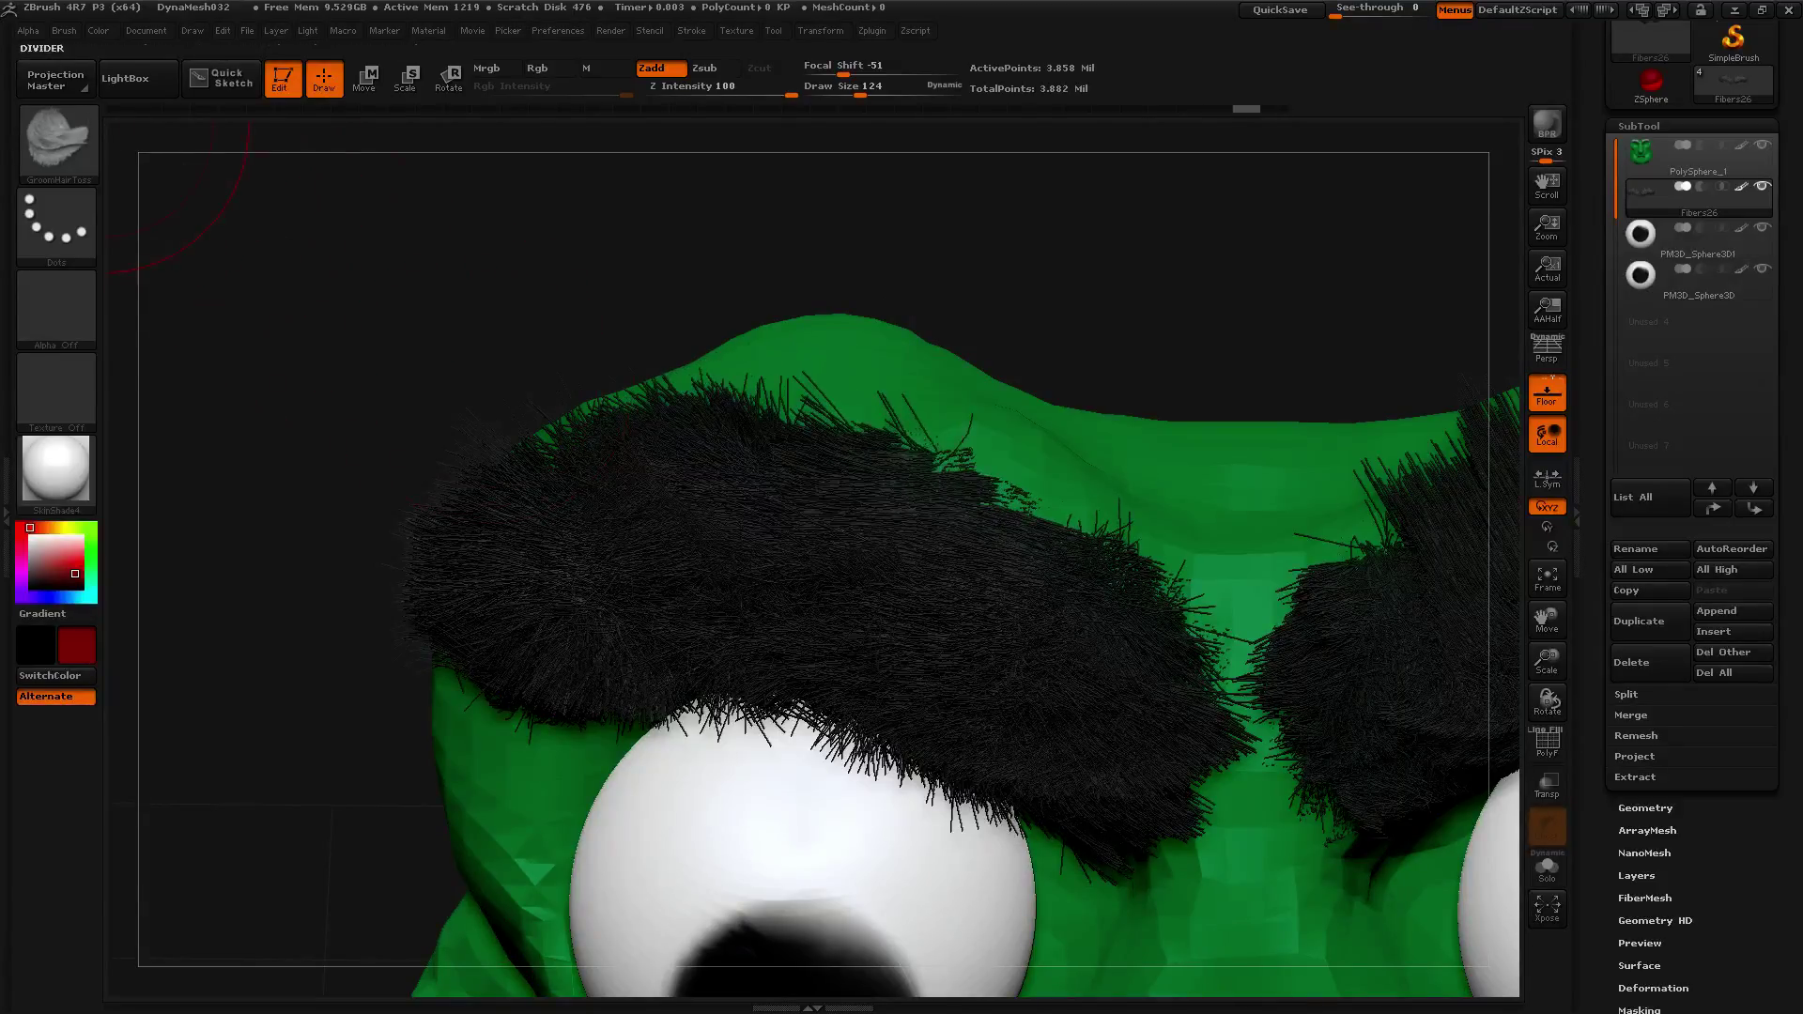
Set the brush's Stiffness to 0 and comb the left eyebrow's fibers.
{"action": "left_click", "coordinate": [64, 31]}
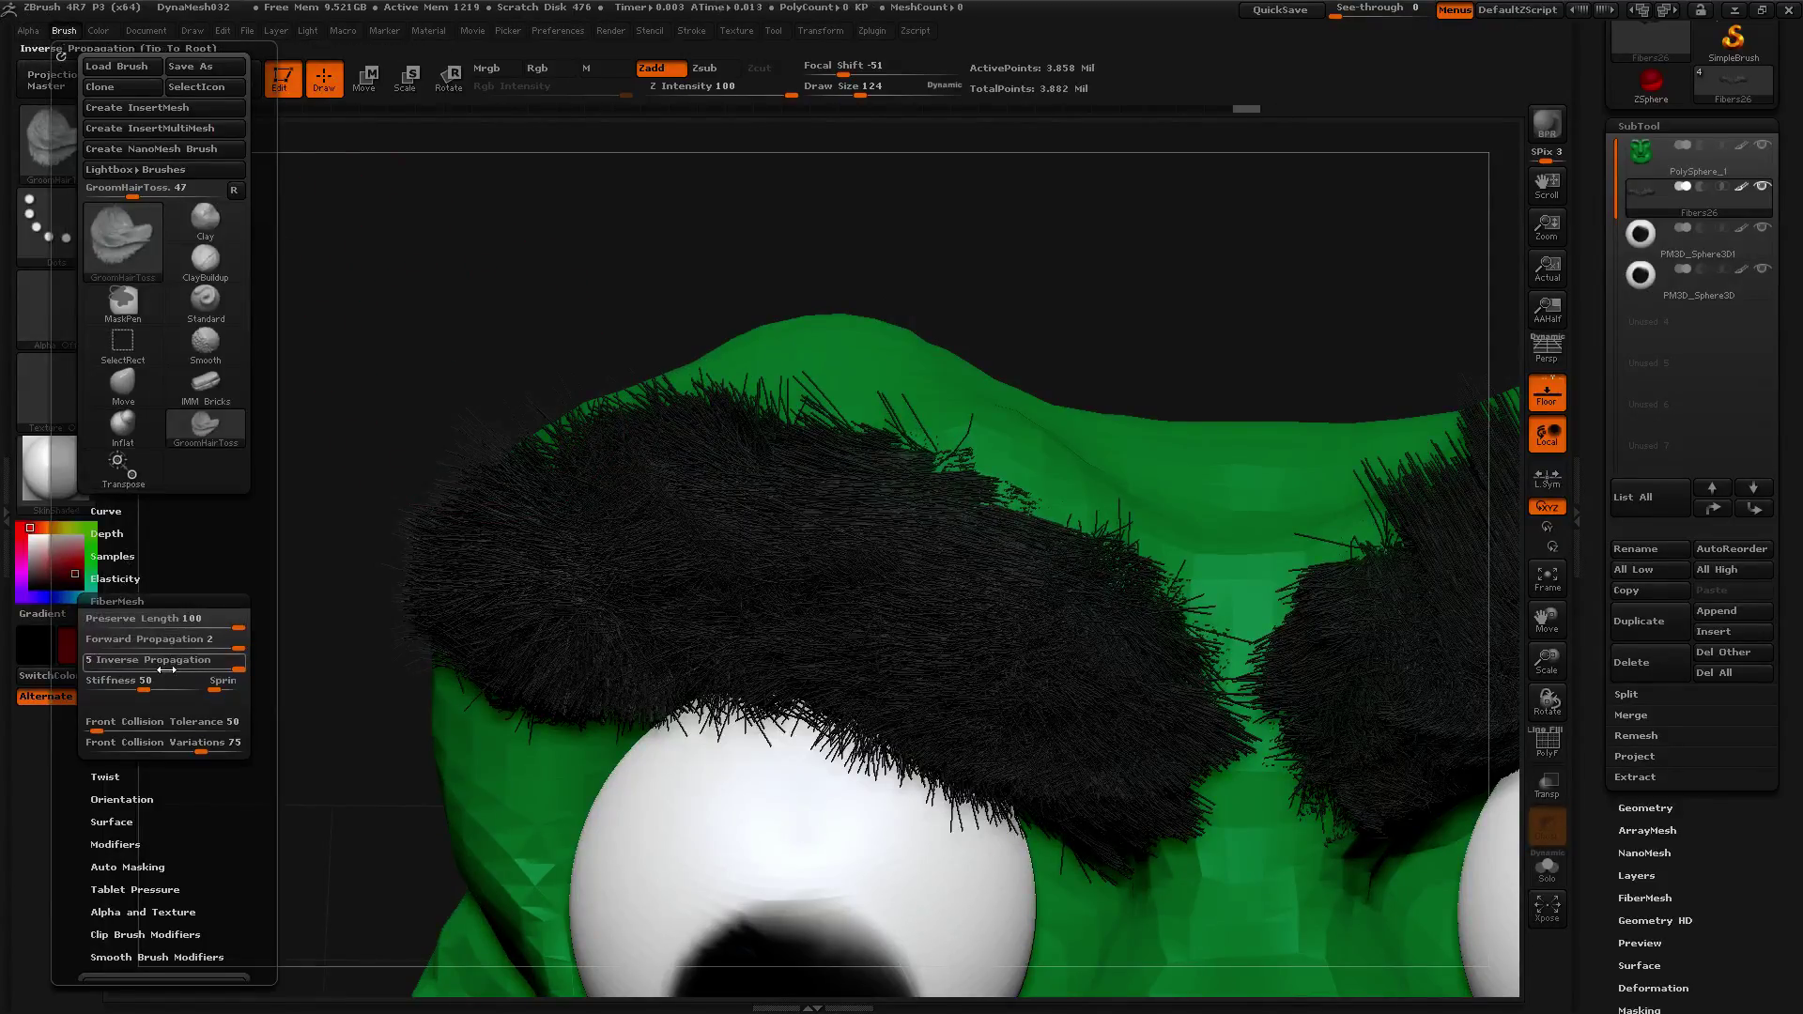
{"action": "left_click_drag", "start_coordinate": [146, 686], "coordinate": [80, 691]}
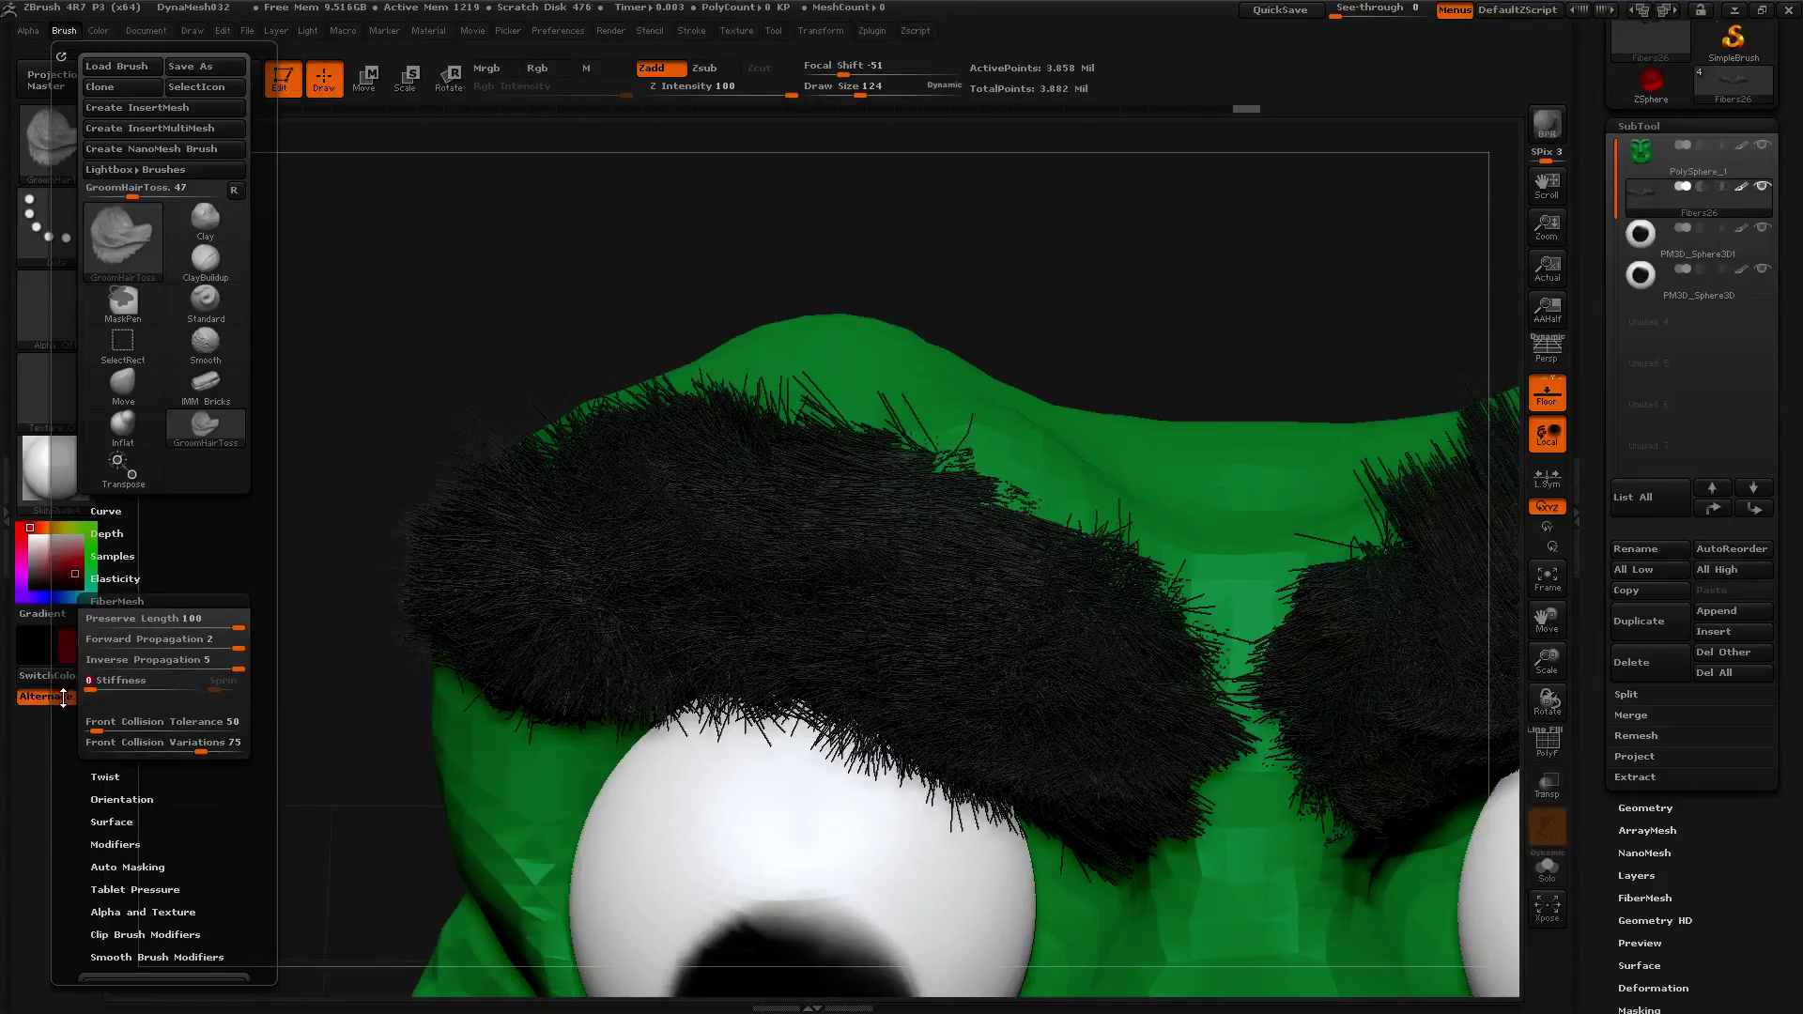
{"action": "mouse_move", "coordinate": [638, 442]}
{"action": "left_mouse_down"}
{"action": "mouse_move", "coordinate": [685, 418]}
{"action": "mouse_move", "coordinate": [728, 446]}
{"action": "mouse_move", "coordinate": [977, 413]}
{"action": "mouse_move", "coordinate": [658, 489]}
{"action": "mouse_move", "coordinate": [620, 526]}
{"action": "mouse_move", "coordinate": [816, 515]}
{"action": "mouse_move", "coordinate": [1034, 470]}
{"action": "mouse_move", "coordinate": [977, 658]}
{"action": "mouse_move", "coordinate": [752, 526]}
{"action": "mouse_move", "coordinate": [833, 583]}
{"action": "mouse_move", "coordinate": [977, 451]}
{"action": "mouse_move", "coordinate": [782, 467]}
{"action": "left_mouse_up"}
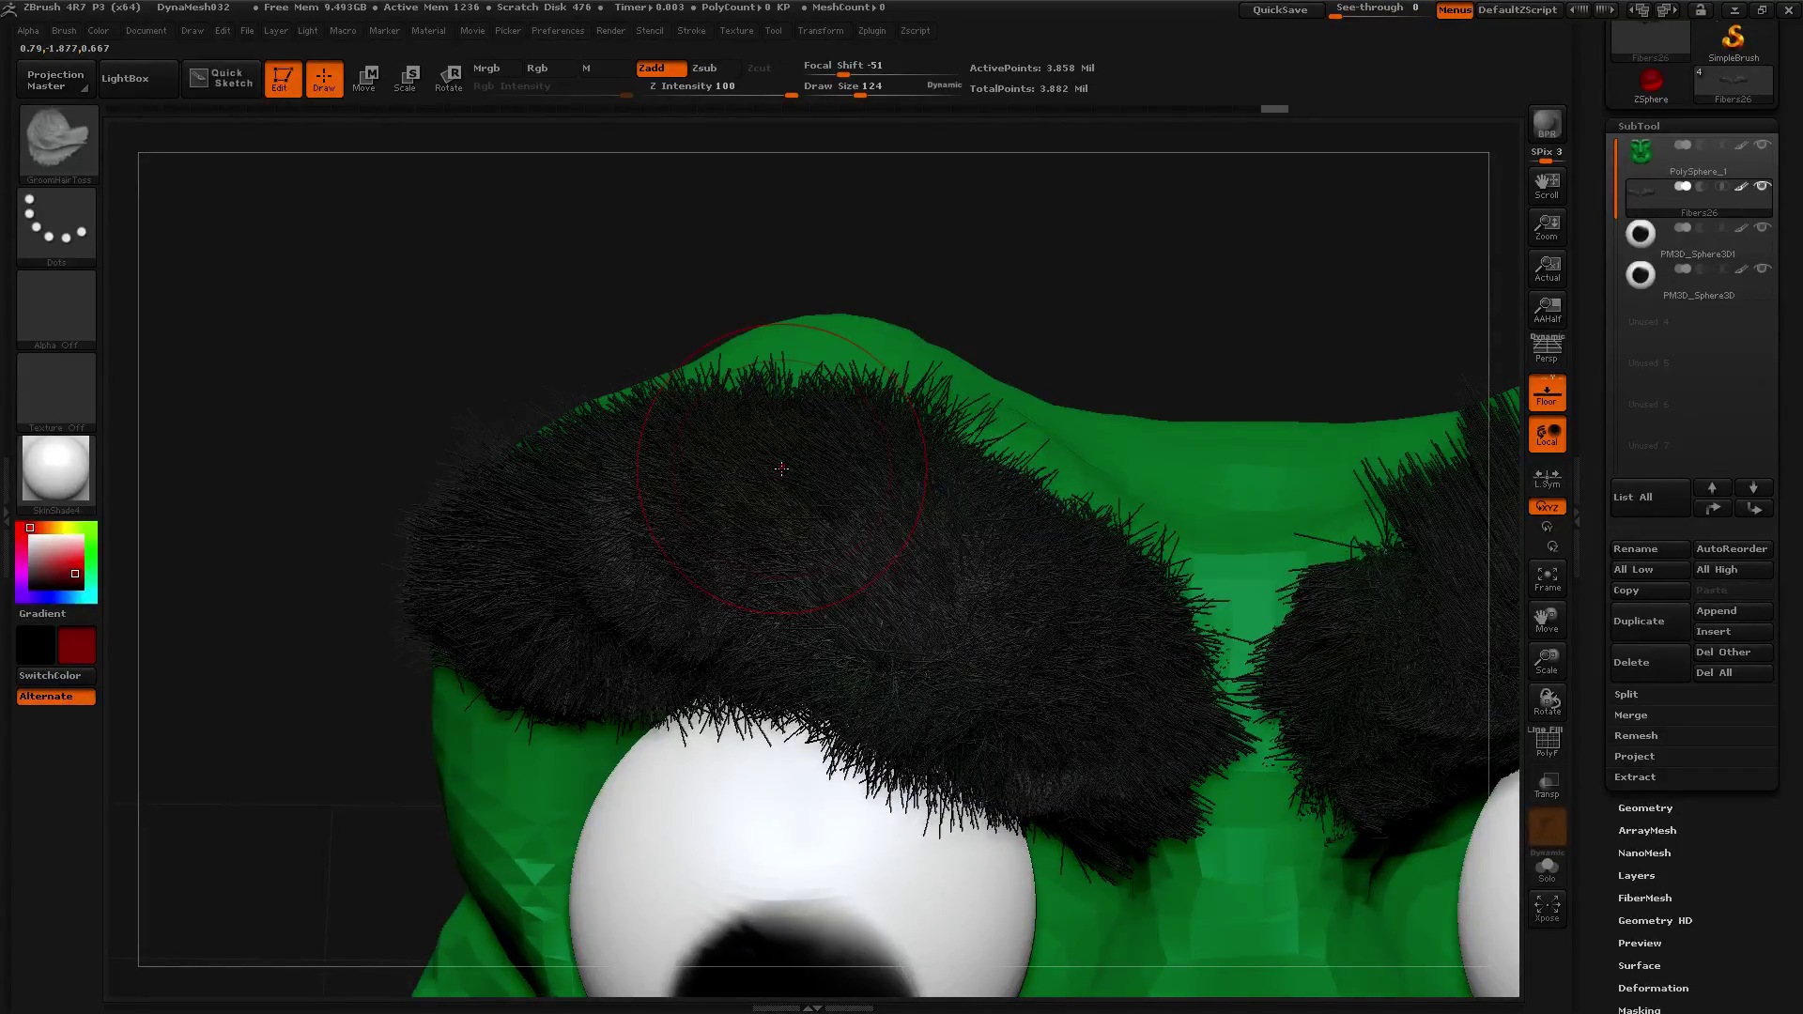
Raise the brush's Stiffness, read the Springness description, and comb the left eyebrow's fibers outward.
{"action": "left_click", "coordinate": [70, 37]}
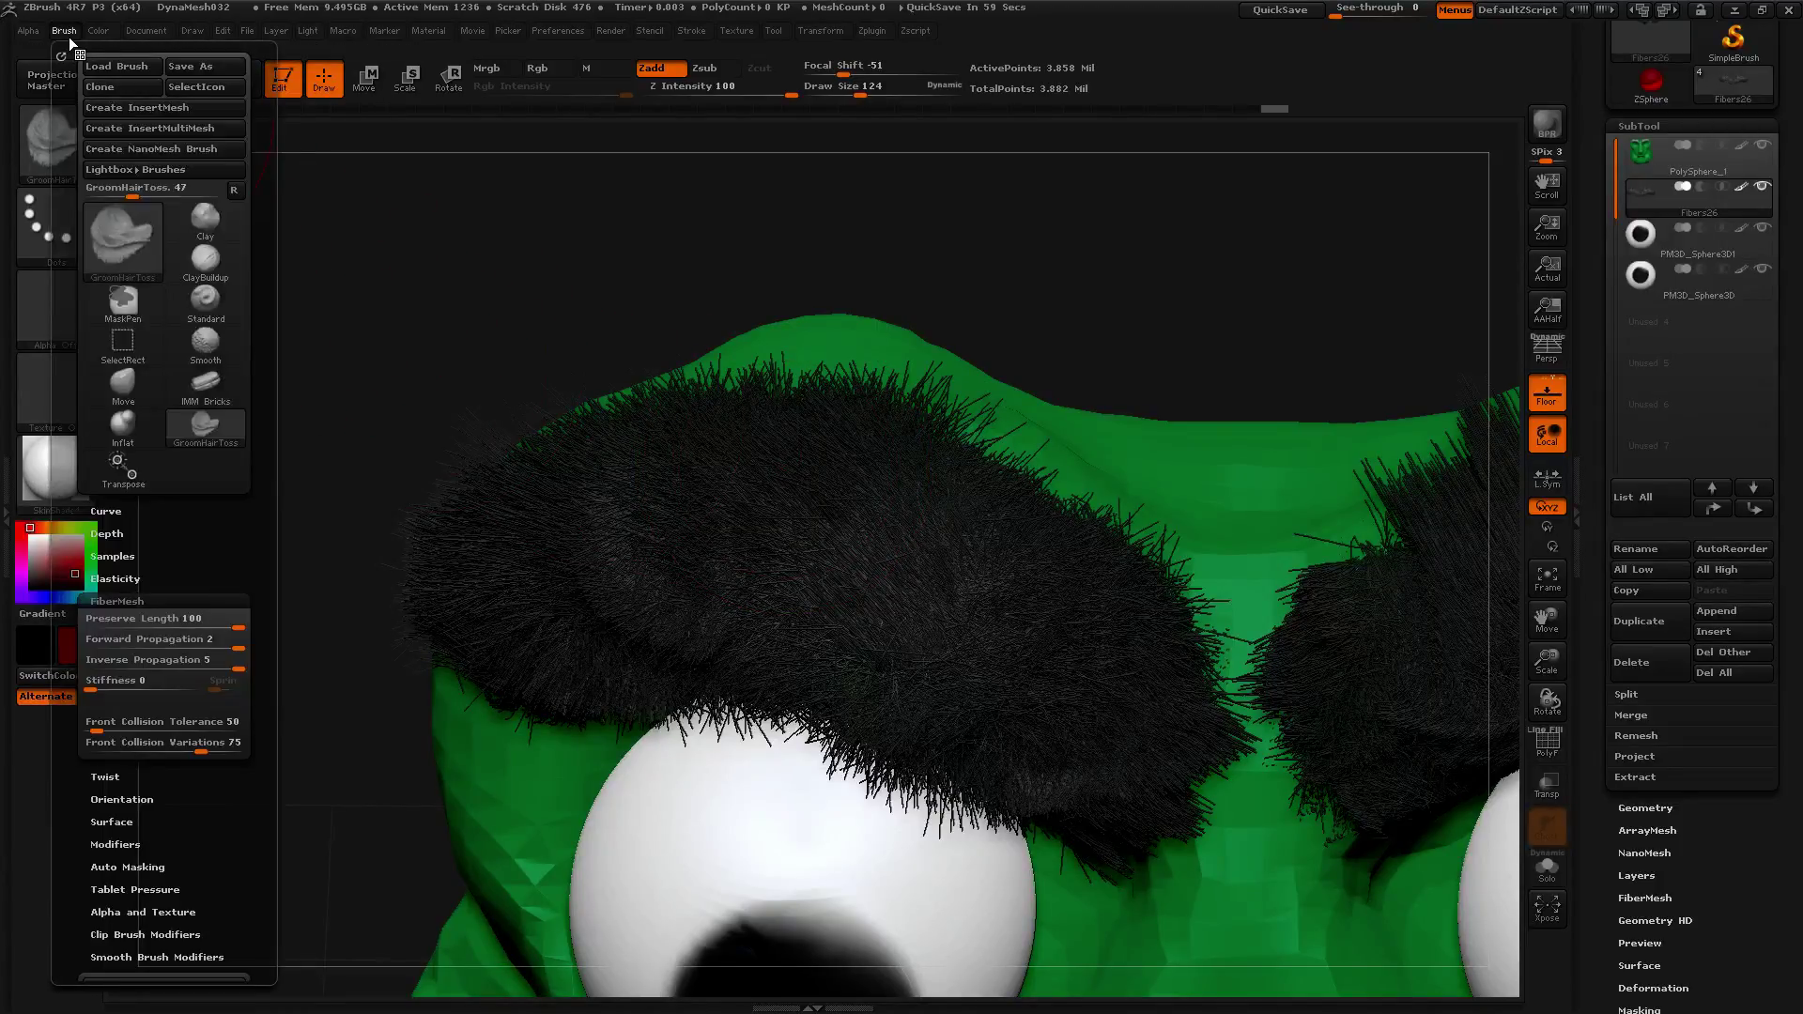
{"action": "mouse_move", "coordinate": [192, 691]}
{"action": "left_mouse_down"}
{"action": "mouse_move", "coordinate": [137, 691]}
{"action": "mouse_move", "coordinate": [177, 690]}
{"action": "left_mouse_up"}
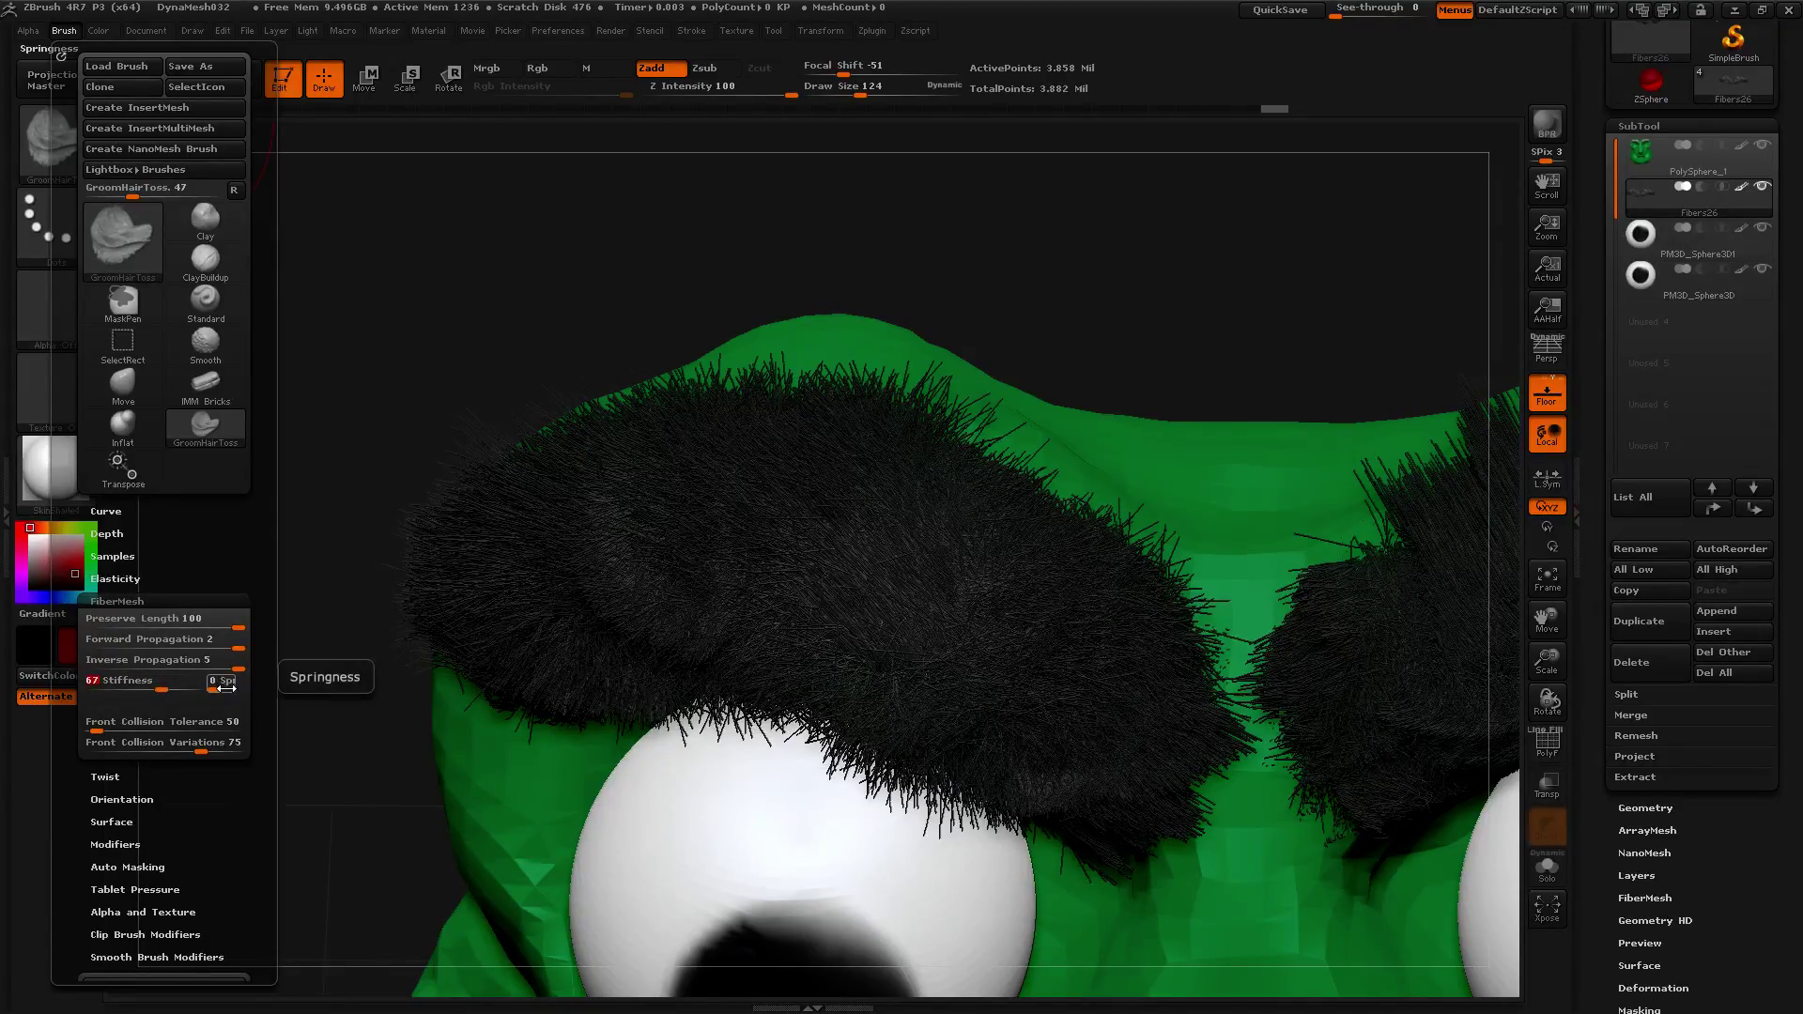
{"action": "key", "text": "ctrl"}
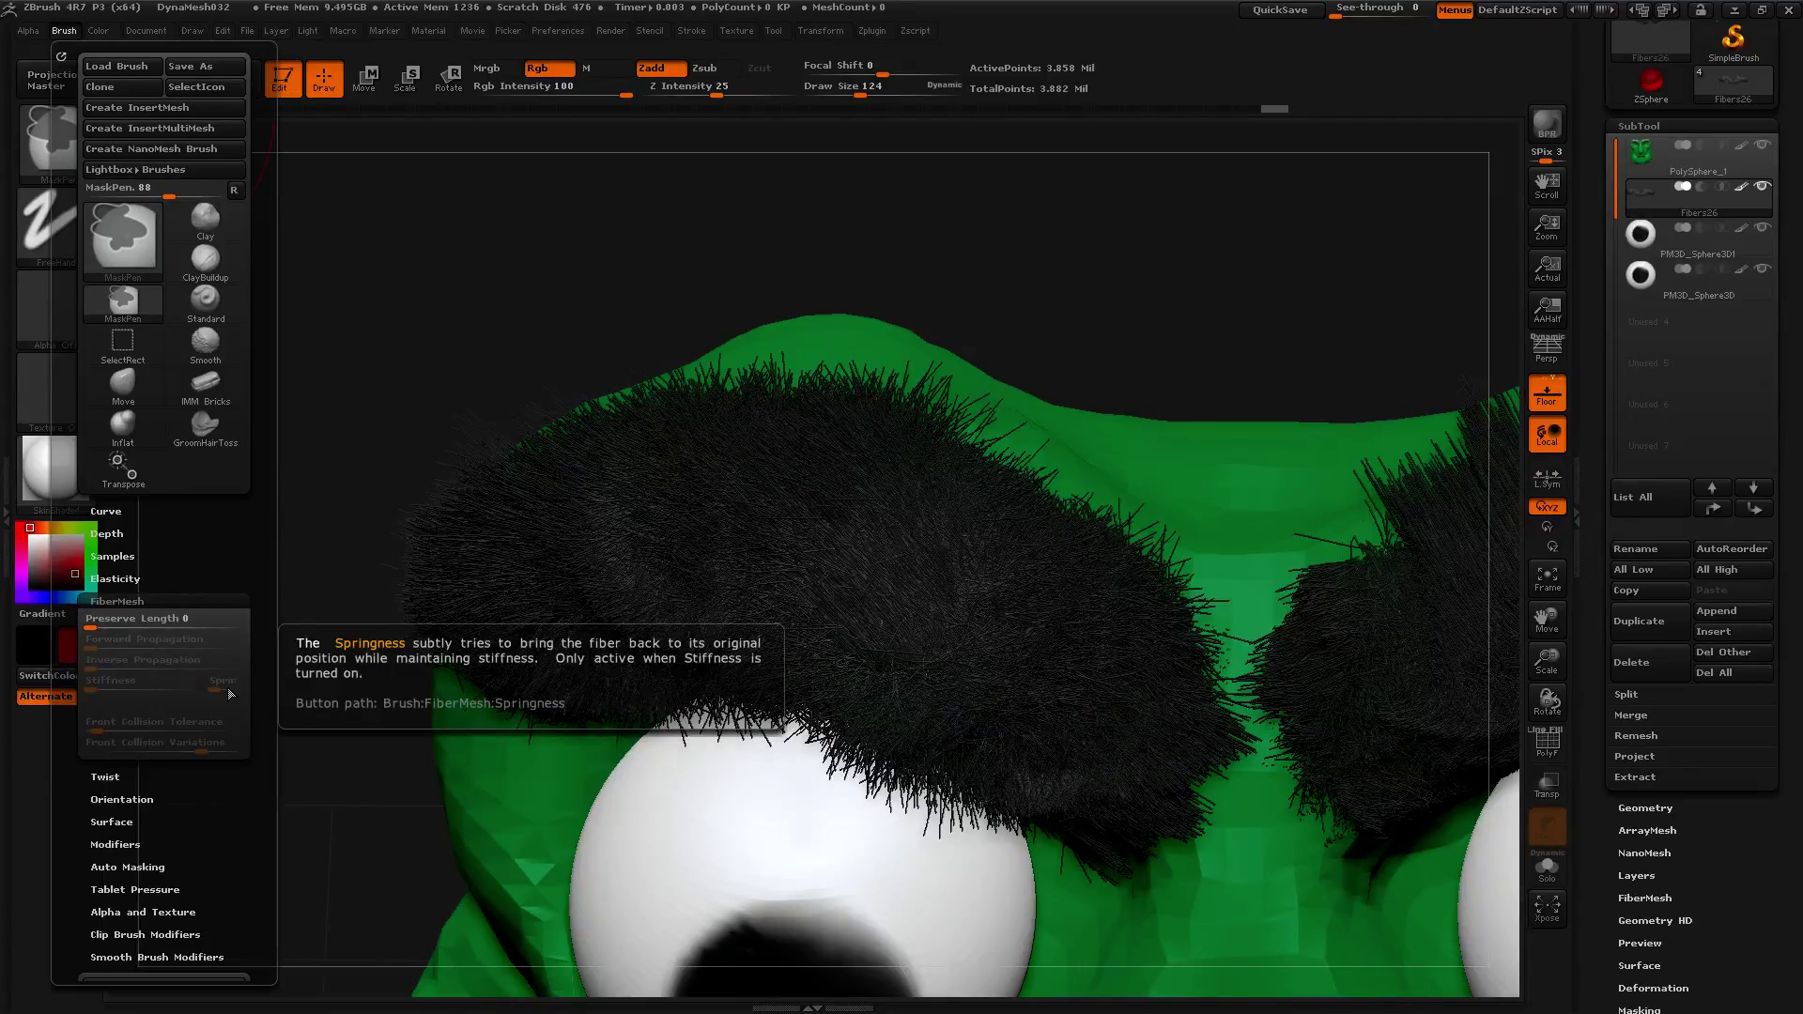
{"action": "mouse_move", "coordinate": [166, 688]}
{"action": "left_mouse_down"}
{"action": "mouse_move", "coordinate": [57, 688]}
{"action": "mouse_move", "coordinate": [310, 681]}
{"action": "mouse_move", "coordinate": [199, 688]}
{"action": "left_mouse_up"}
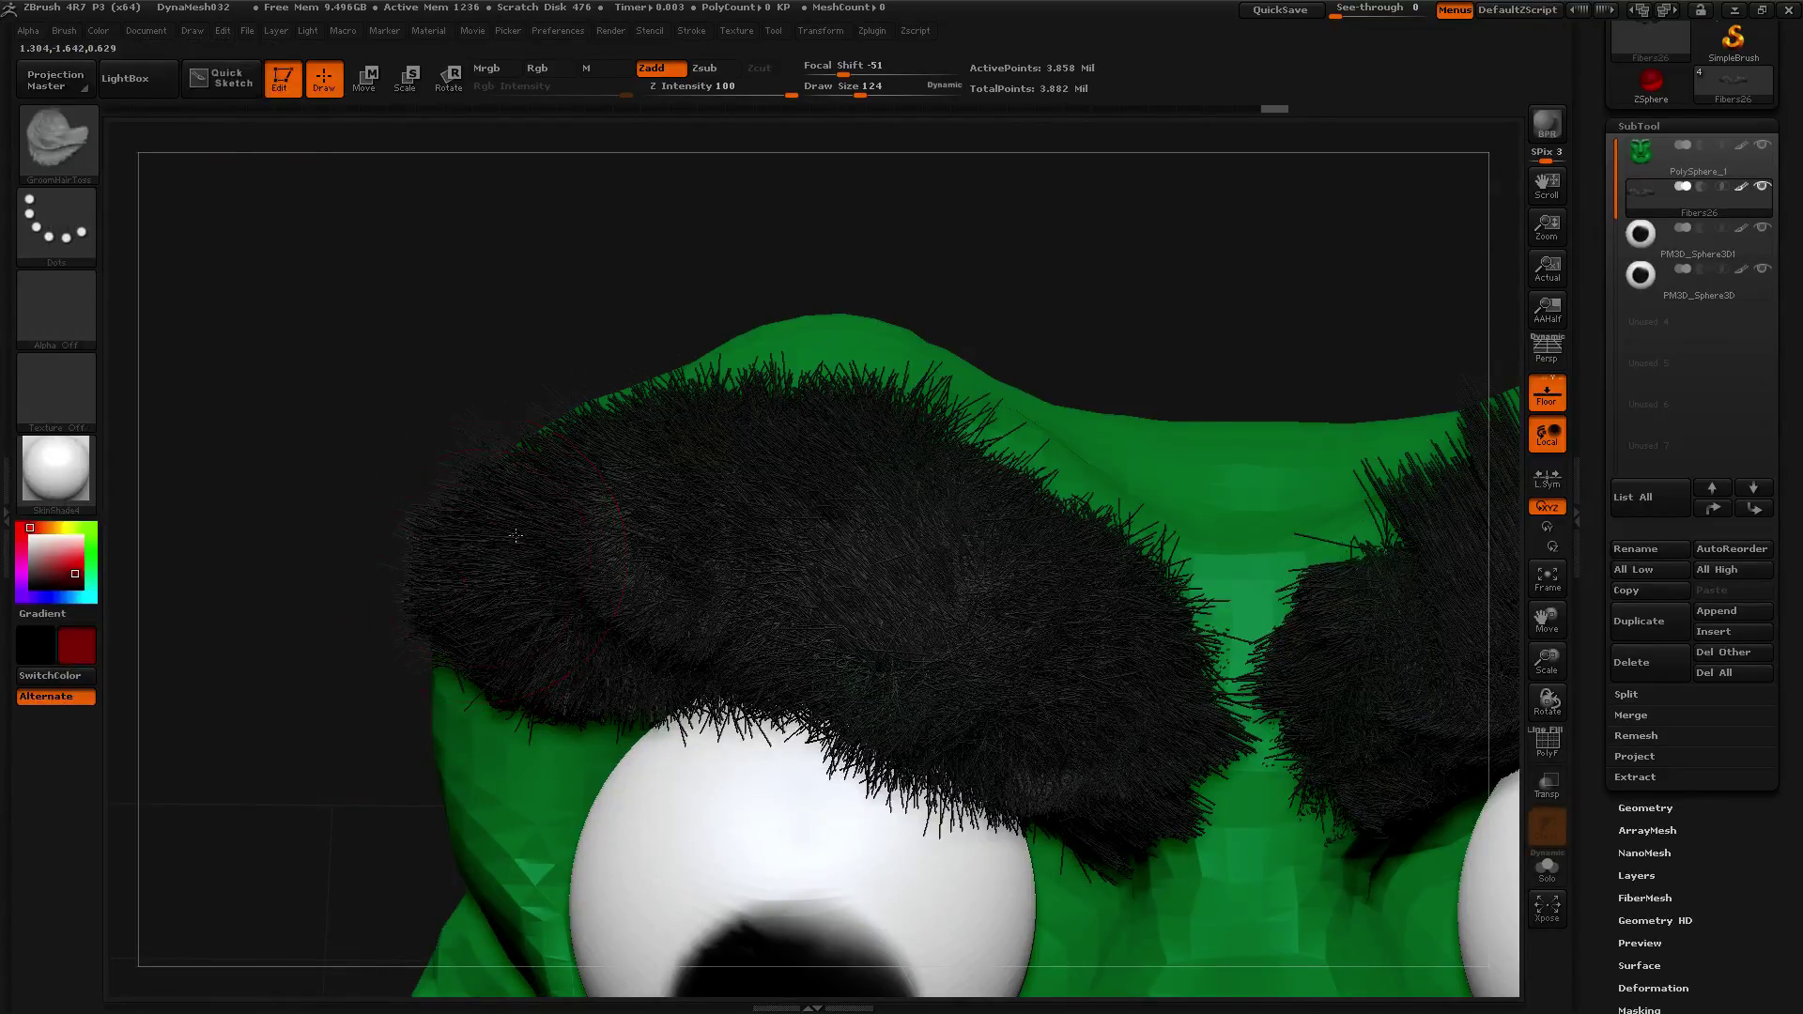
{"action": "mouse_move", "coordinate": [796, 412]}
{"action": "left_mouse_down"}
{"action": "mouse_move", "coordinate": [751, 489]}
{"action": "mouse_move", "coordinate": [619, 479]}
{"action": "mouse_move", "coordinate": [625, 507]}
{"action": "mouse_move", "coordinate": [642, 531]}
{"action": "mouse_move", "coordinate": [970, 545]}
{"action": "mouse_move", "coordinate": [1080, 502]}
{"action": "mouse_move", "coordinate": [872, 507]}
{"action": "mouse_move", "coordinate": [967, 510]}
{"action": "mouse_move", "coordinate": [1146, 564]}
{"action": "mouse_move", "coordinate": [1080, 826]}
{"action": "mouse_move", "coordinate": [557, 637]}
{"action": "mouse_move", "coordinate": [434, 627]}
{"action": "left_mouse_up"}
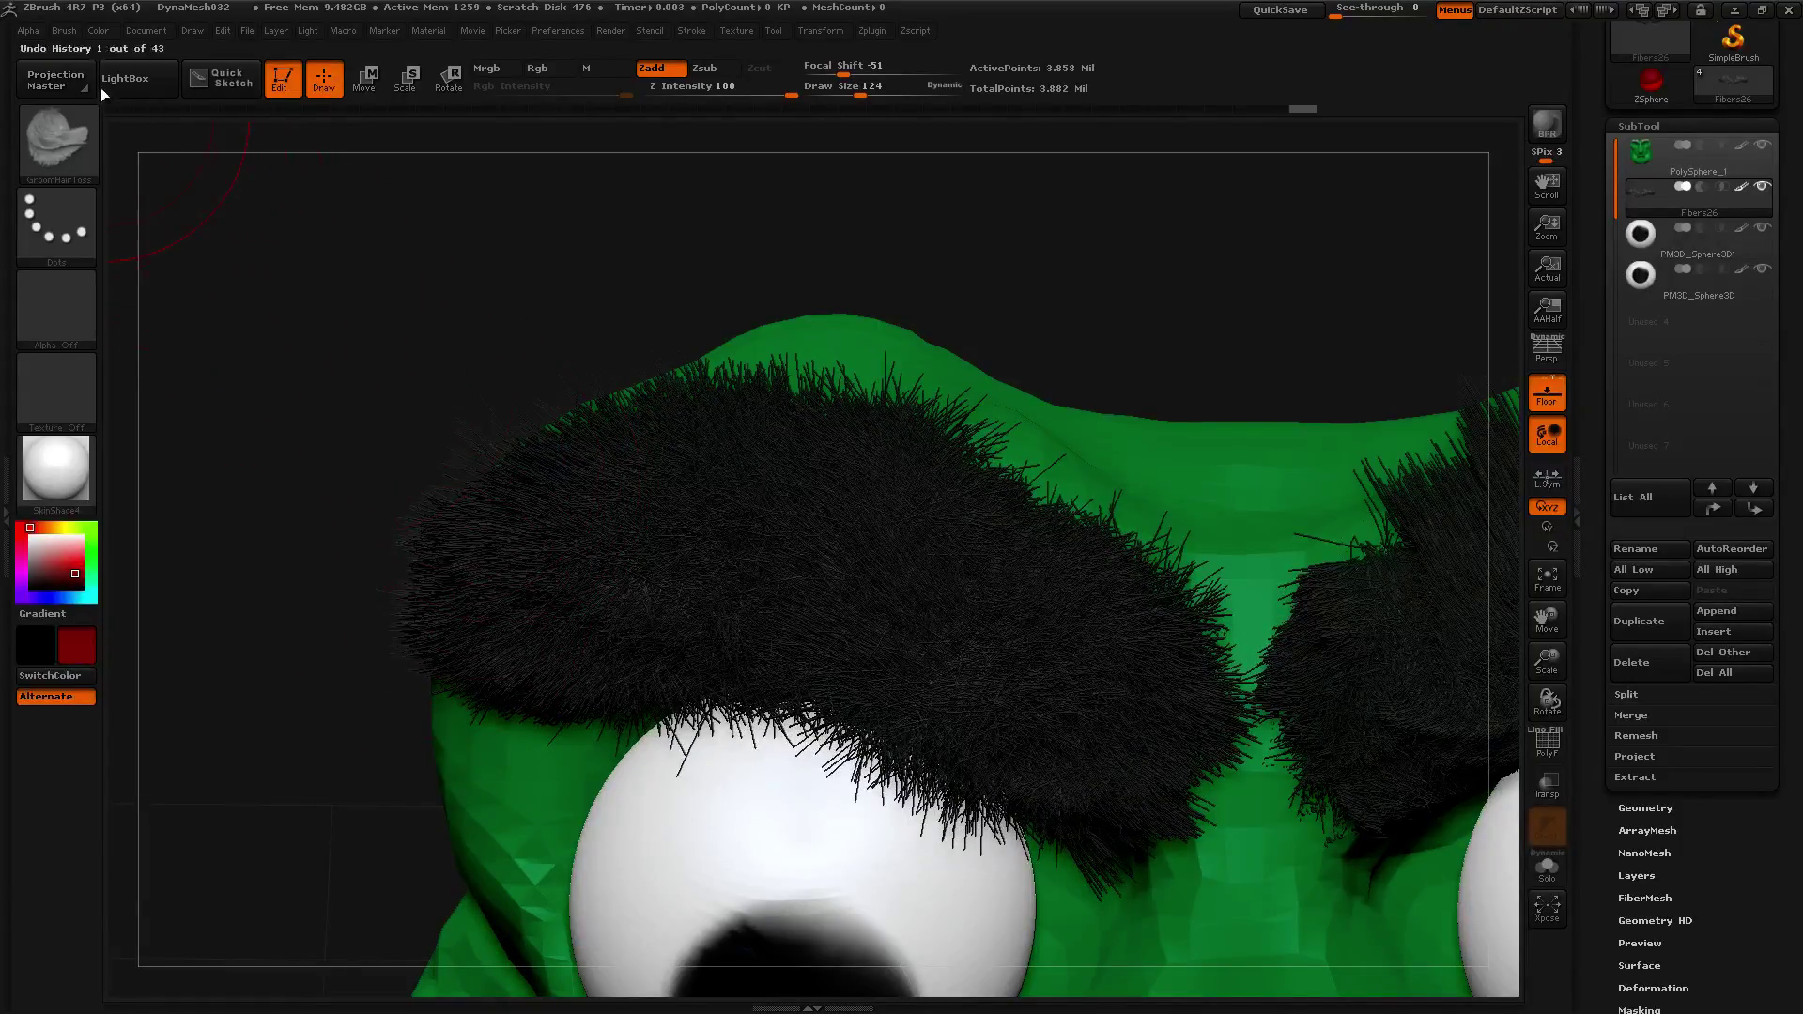
Read the Front Collision Tolerance description, set the tolerance to 1000, and comb the left eyebrow's fibers.
{"action": "left_click", "coordinate": [64, 30]}
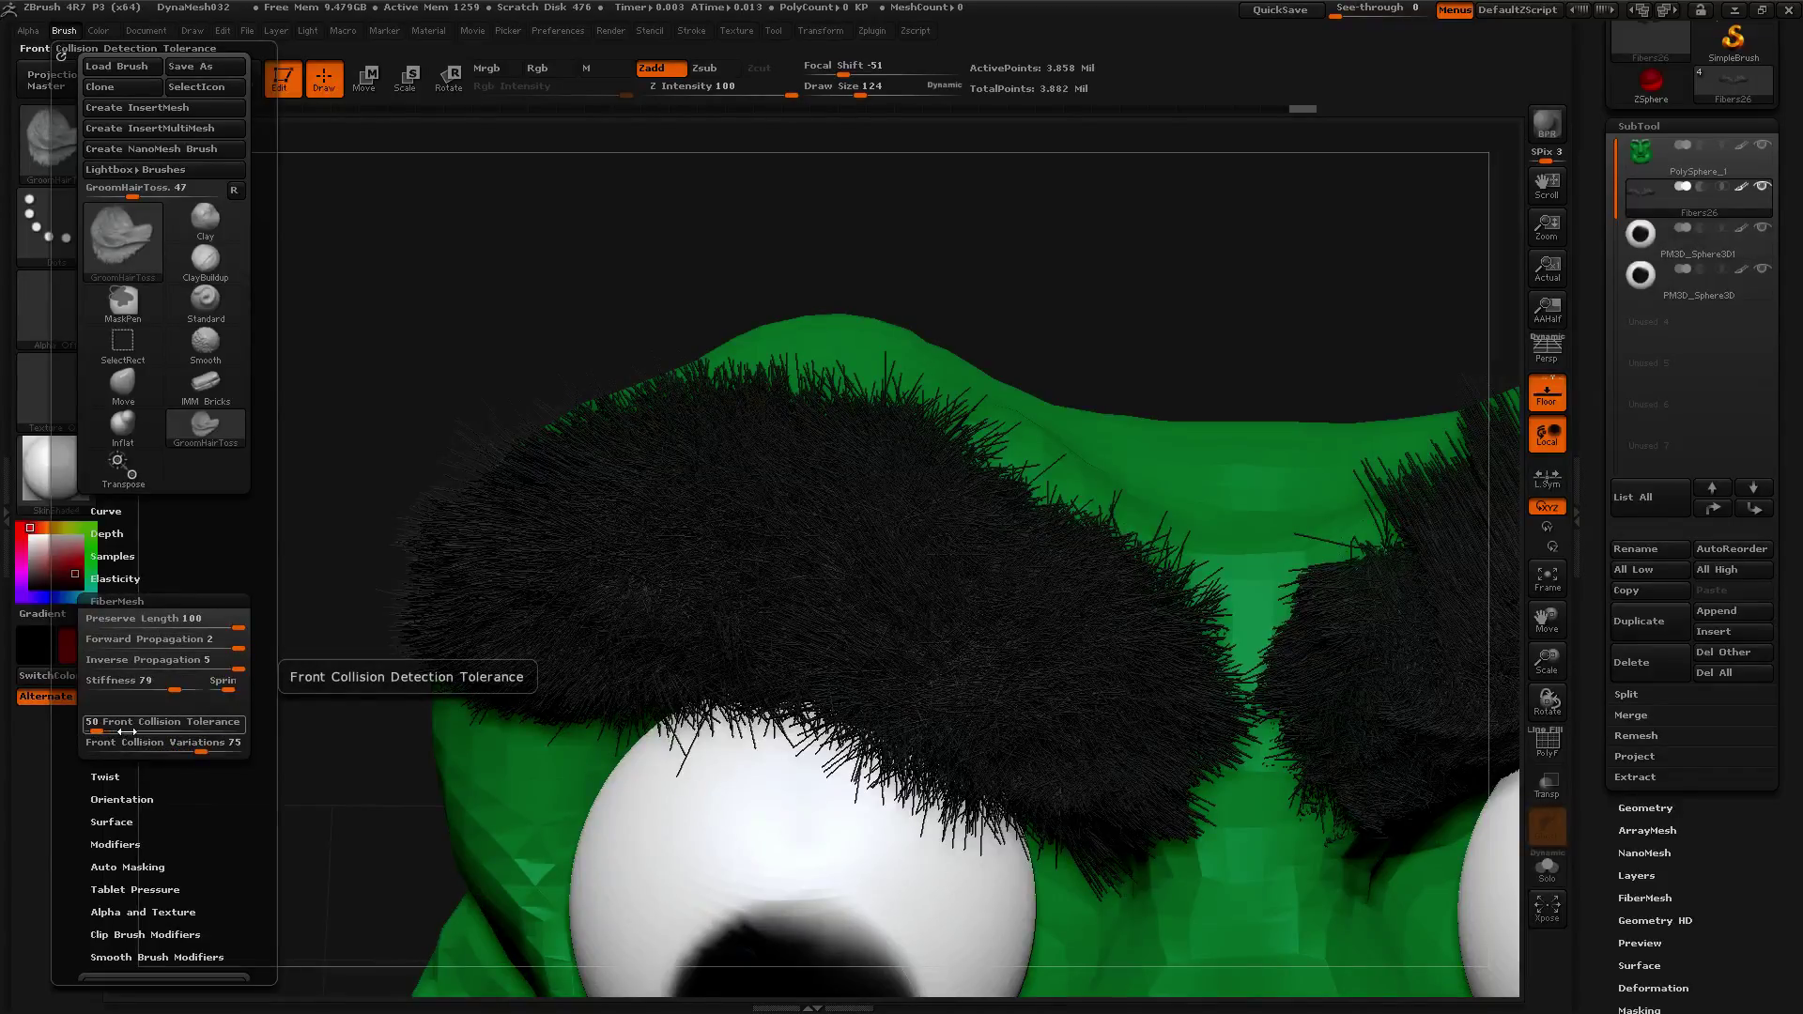
{"action": "key", "text": "ctrl"}
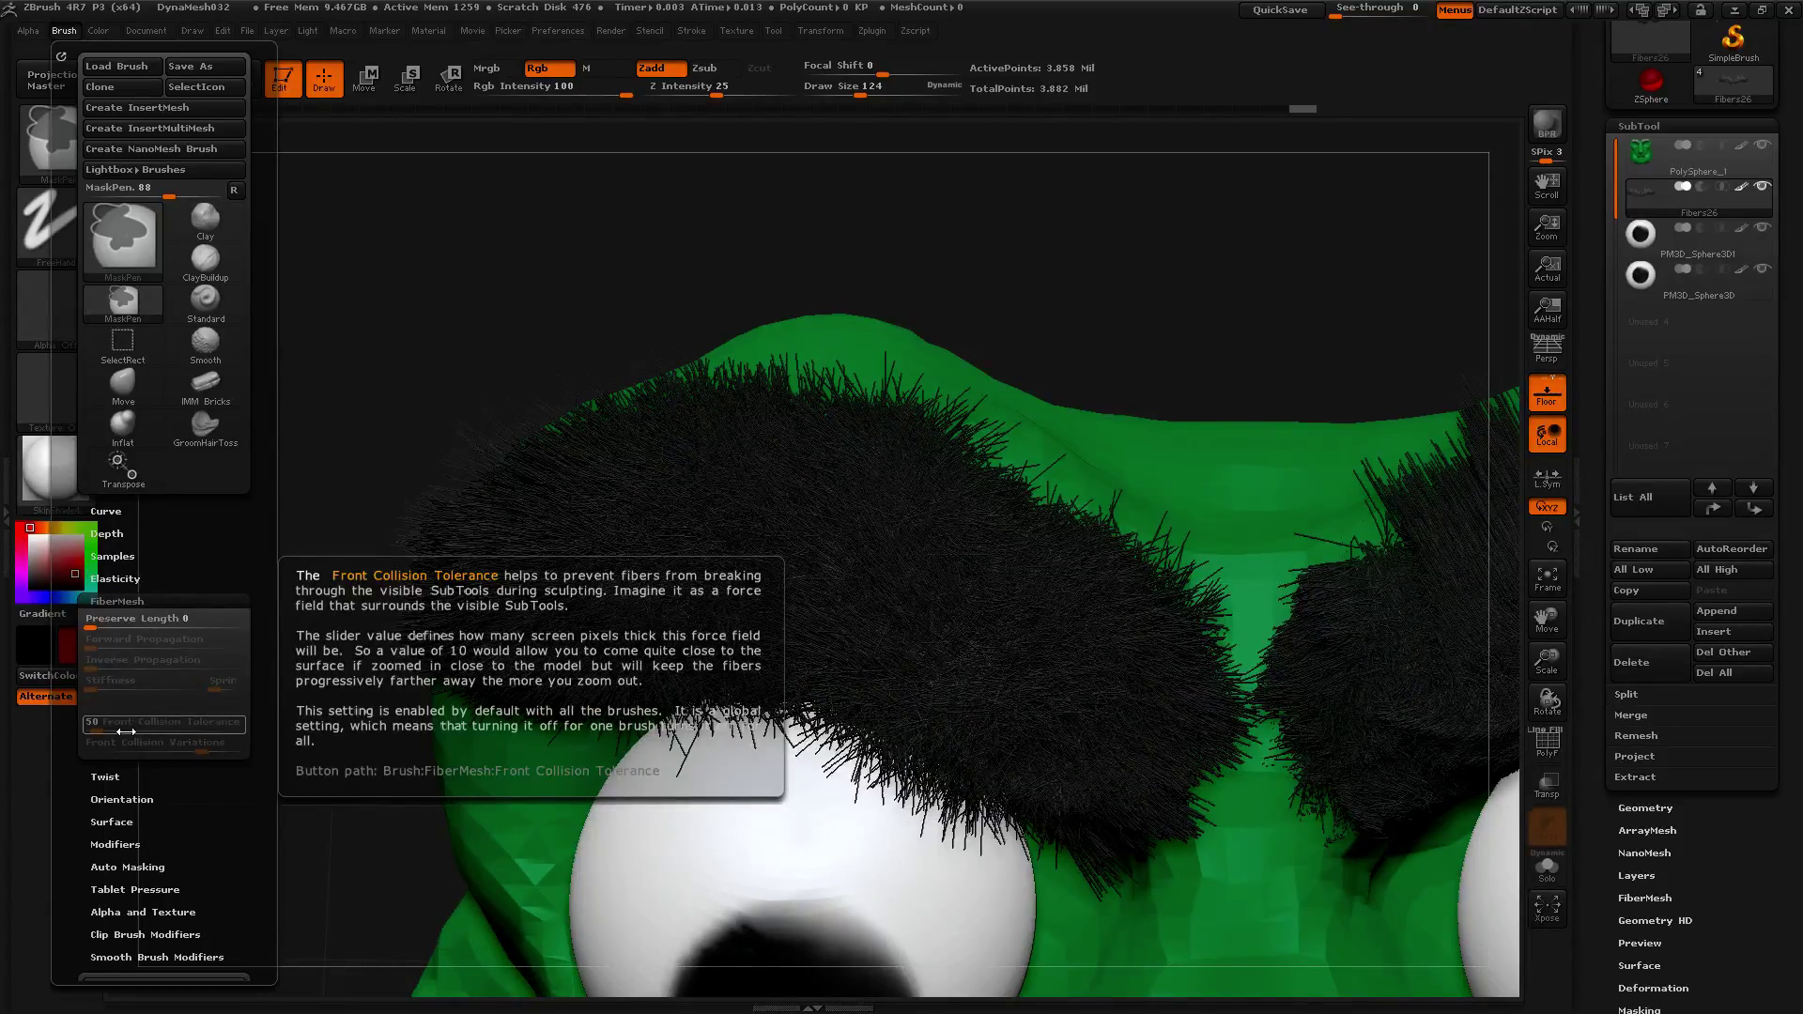
{"action": "left_click_drag", "start_coordinate": [95, 732], "coordinate": [276, 734]}
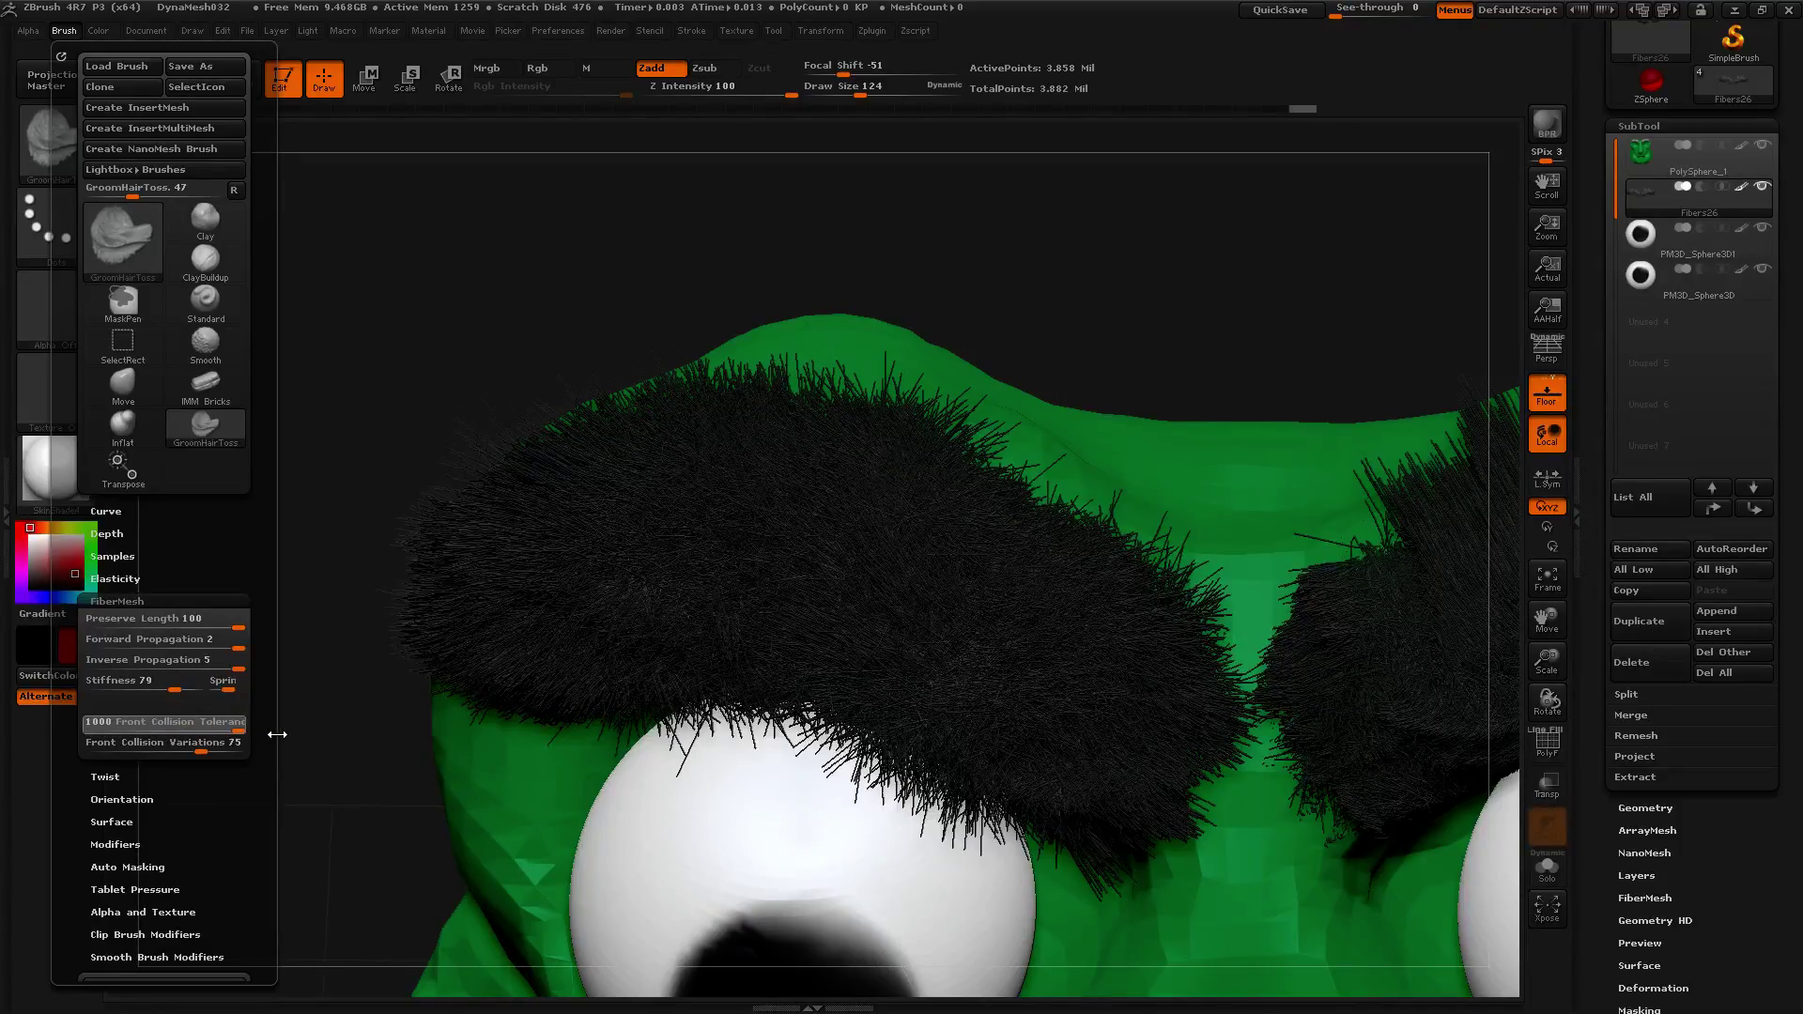
{"action": "mouse_move", "coordinate": [699, 531]}
{"action": "left_mouse_down"}
{"action": "mouse_move", "coordinate": [516, 573]}
{"action": "mouse_move", "coordinate": [397, 713]}
{"action": "mouse_move", "coordinate": [695, 582]}
{"action": "mouse_move", "coordinate": [1043, 573]}
{"action": "mouse_move", "coordinate": [1193, 705]}
{"action": "mouse_move", "coordinate": [750, 428]}
{"action": "mouse_move", "coordinate": [1052, 563]}
{"action": "mouse_move", "coordinate": [901, 760]}
{"action": "mouse_move", "coordinate": [714, 705]}
{"action": "mouse_move", "coordinate": [610, 442]}
{"action": "left_mouse_up"}
{"action": "mouse_move", "coordinate": [860, 573]}
{"action": "left_mouse_down"}
{"action": "mouse_move", "coordinate": [545, 555]}
{"action": "mouse_move", "coordinate": [1071, 638]}
{"action": "mouse_move", "coordinate": [972, 652]}
{"action": "left_mouse_up"}
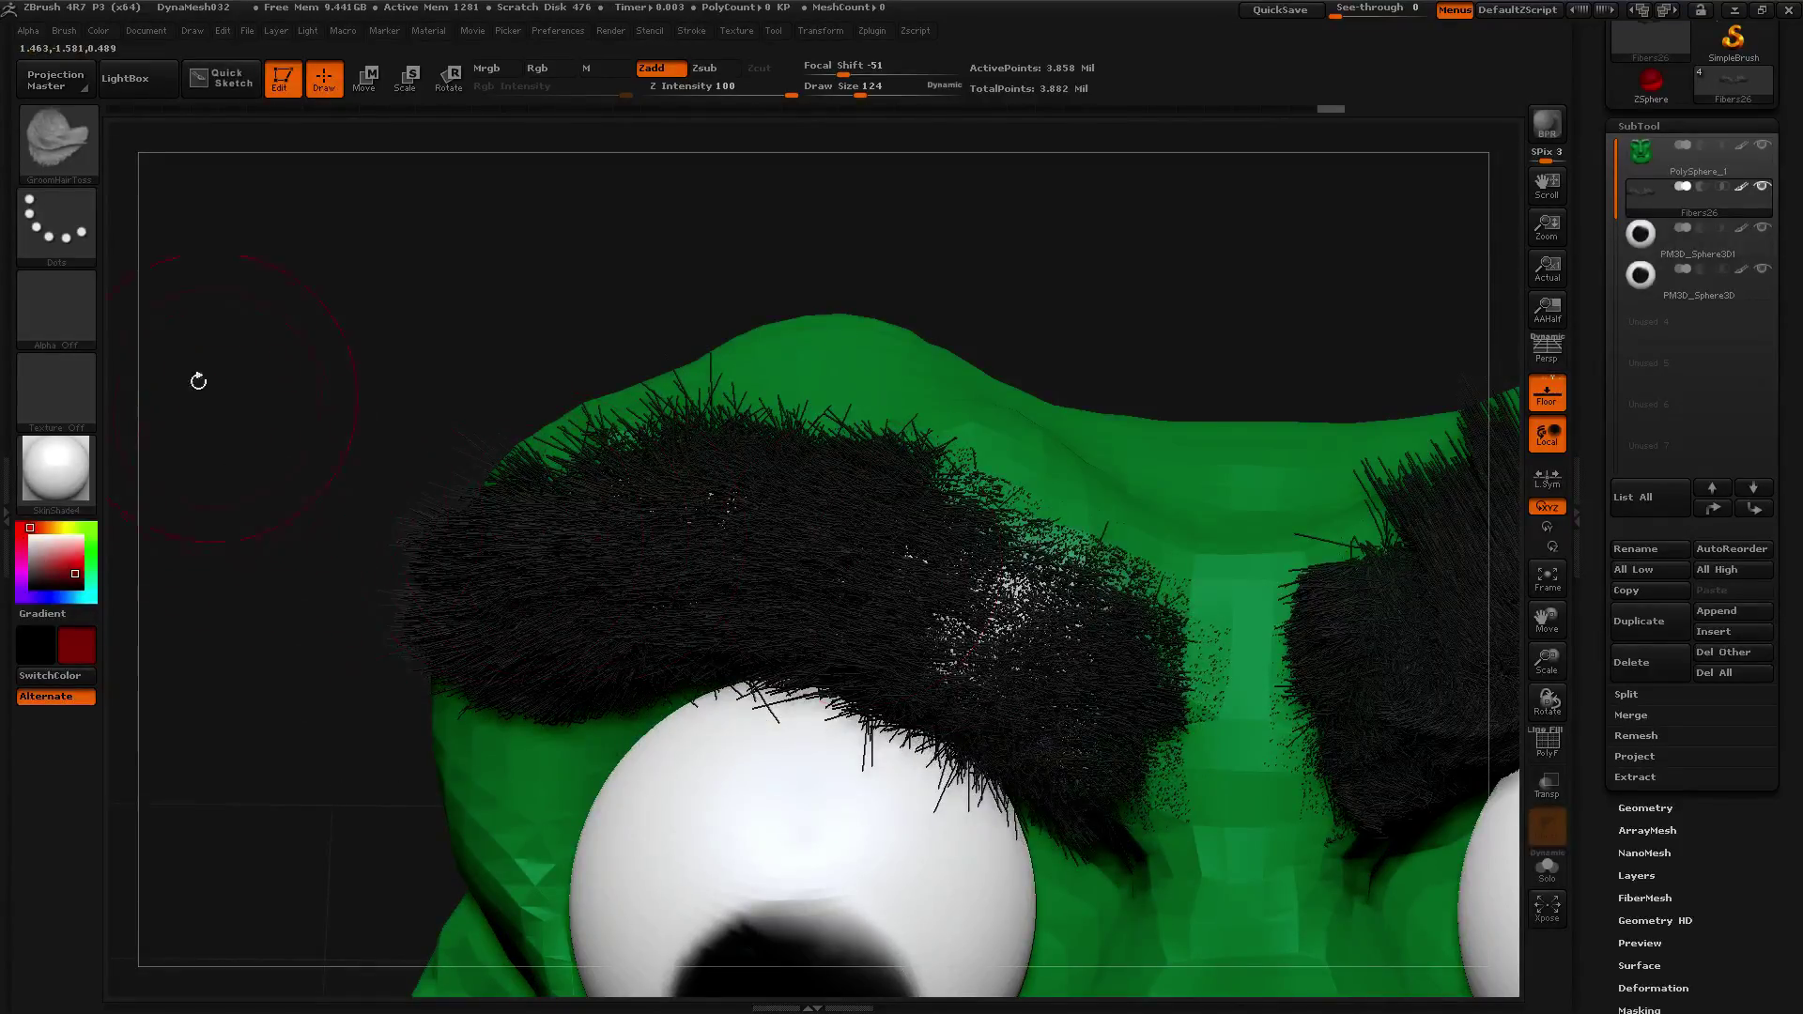
Comb the left eyebrow's fibers from front and side views with Front Collision Tolerance at 1000.
{"action": "left_click_drag", "start_coordinate": [300, 291], "coordinate": [451, 225]}
{"action": "mouse_move", "coordinate": [814, 602]}
{"action": "left_mouse_down"}
{"action": "mouse_move", "coordinate": [777, 656]}
{"action": "mouse_move", "coordinate": [691, 601]}
{"action": "mouse_move", "coordinate": [450, 629]}
{"action": "mouse_move", "coordinate": [479, 601]}
{"action": "left_mouse_up"}
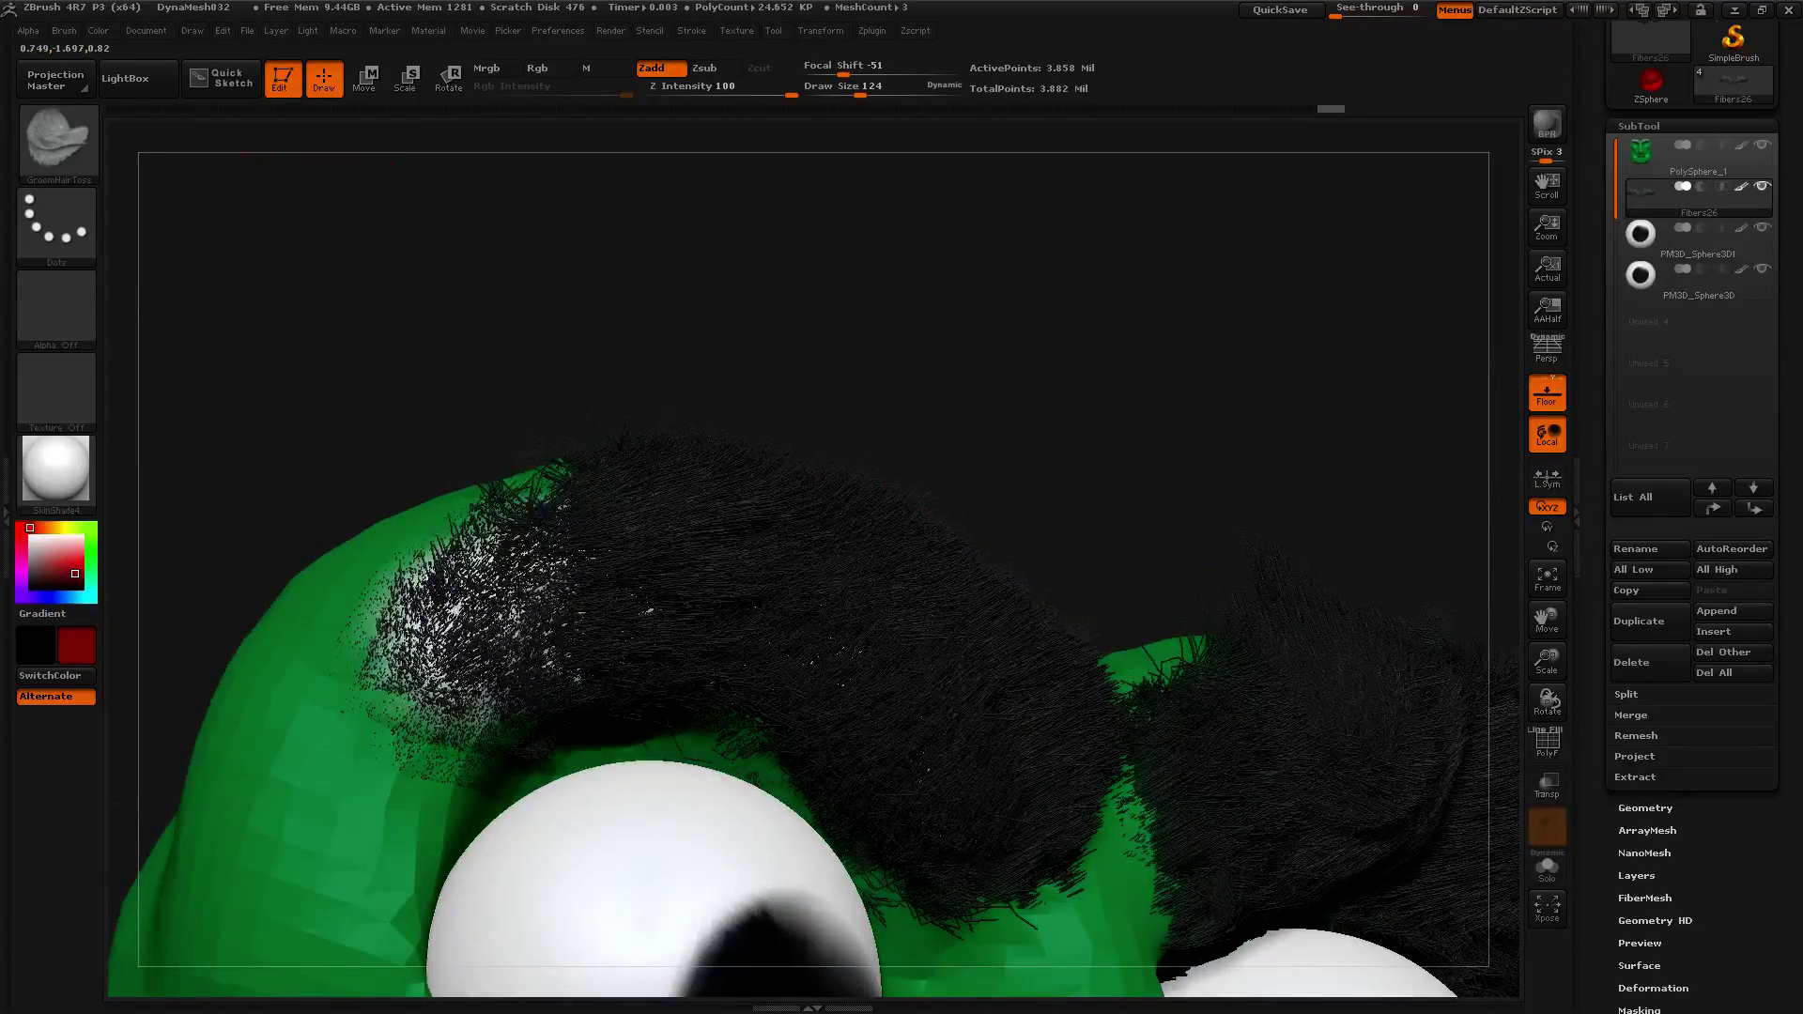
{"action": "mouse_move", "coordinate": [386, 375]}
{"action": "left_mouse_down"}
{"action": "mouse_move", "coordinate": [742, 667]}
{"action": "mouse_move", "coordinate": [630, 671]}
{"action": "mouse_move", "coordinate": [699, 592]}
{"action": "mouse_move", "coordinate": [742, 583]}
{"action": "left_mouse_up"}
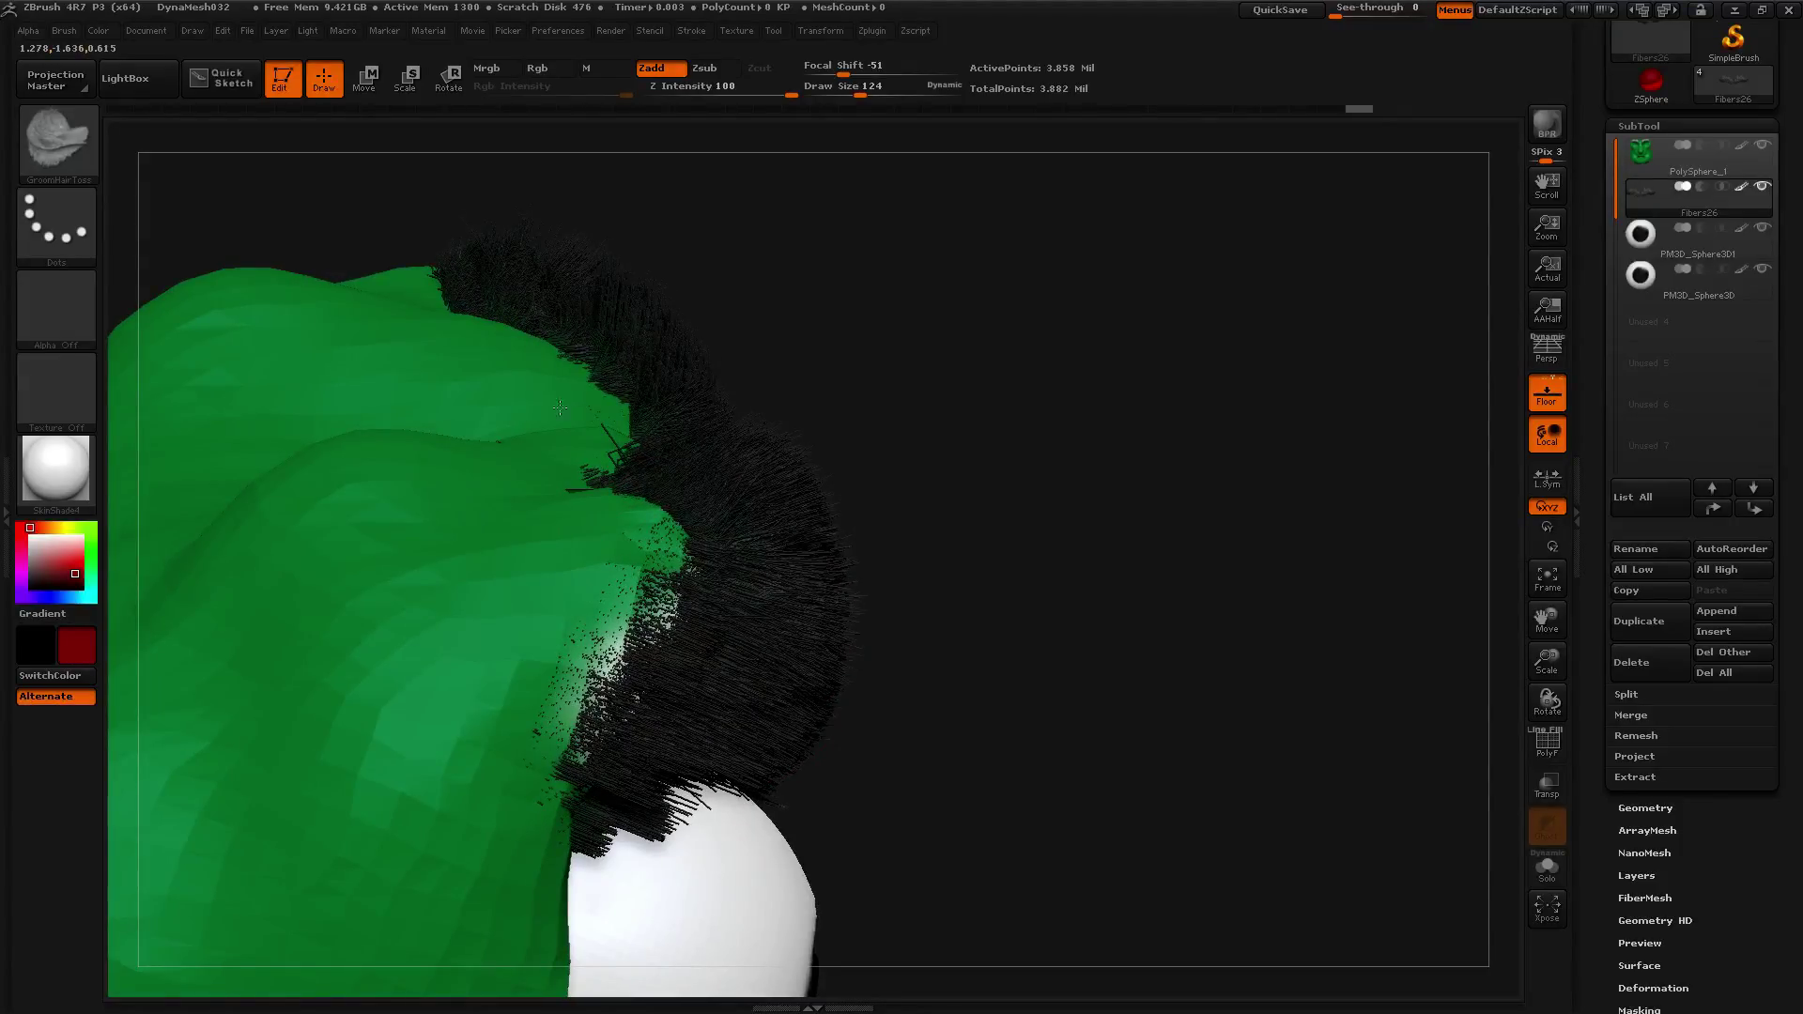
{"action": "mouse_move", "coordinate": [576, 425]}
{"action": "left_mouse_down"}
{"action": "mouse_move", "coordinate": [805, 503]}
{"action": "mouse_move", "coordinate": [695, 544]}
{"action": "mouse_move", "coordinate": [639, 508]}
{"action": "mouse_move", "coordinate": [737, 493]}
{"action": "left_mouse_up"}
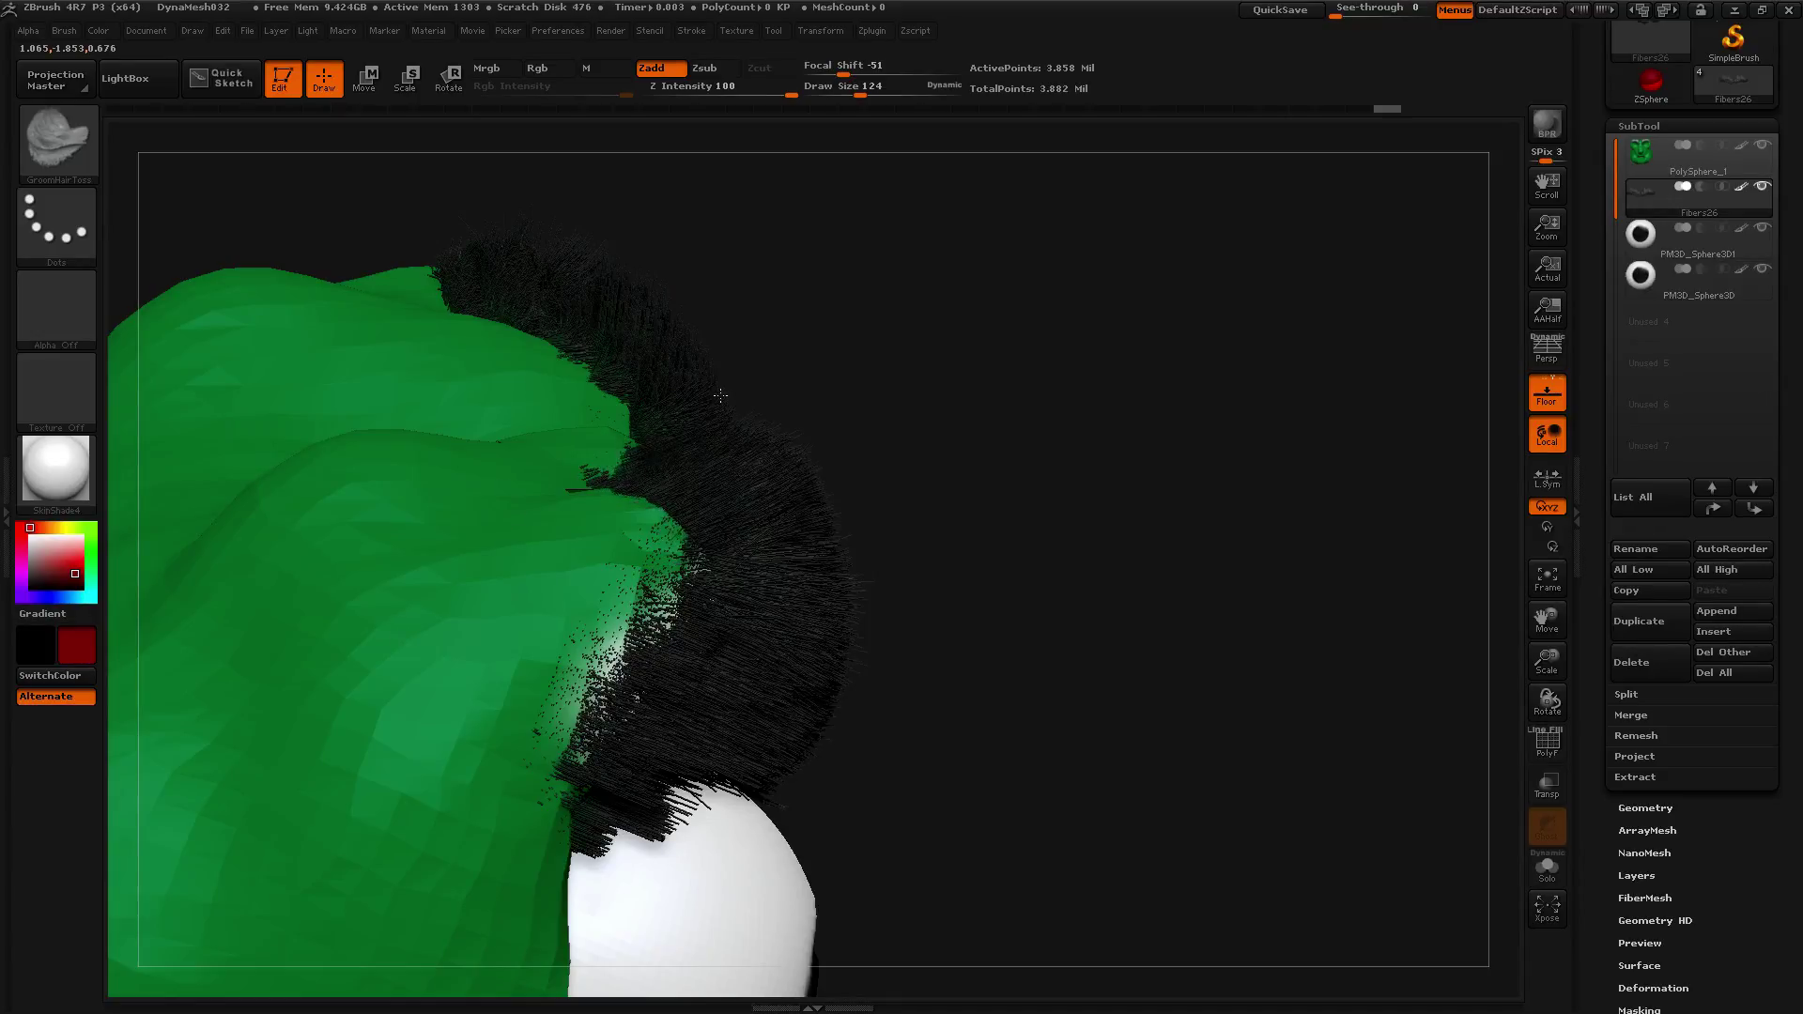
{"action": "left_click", "coordinate": [68, 31]}
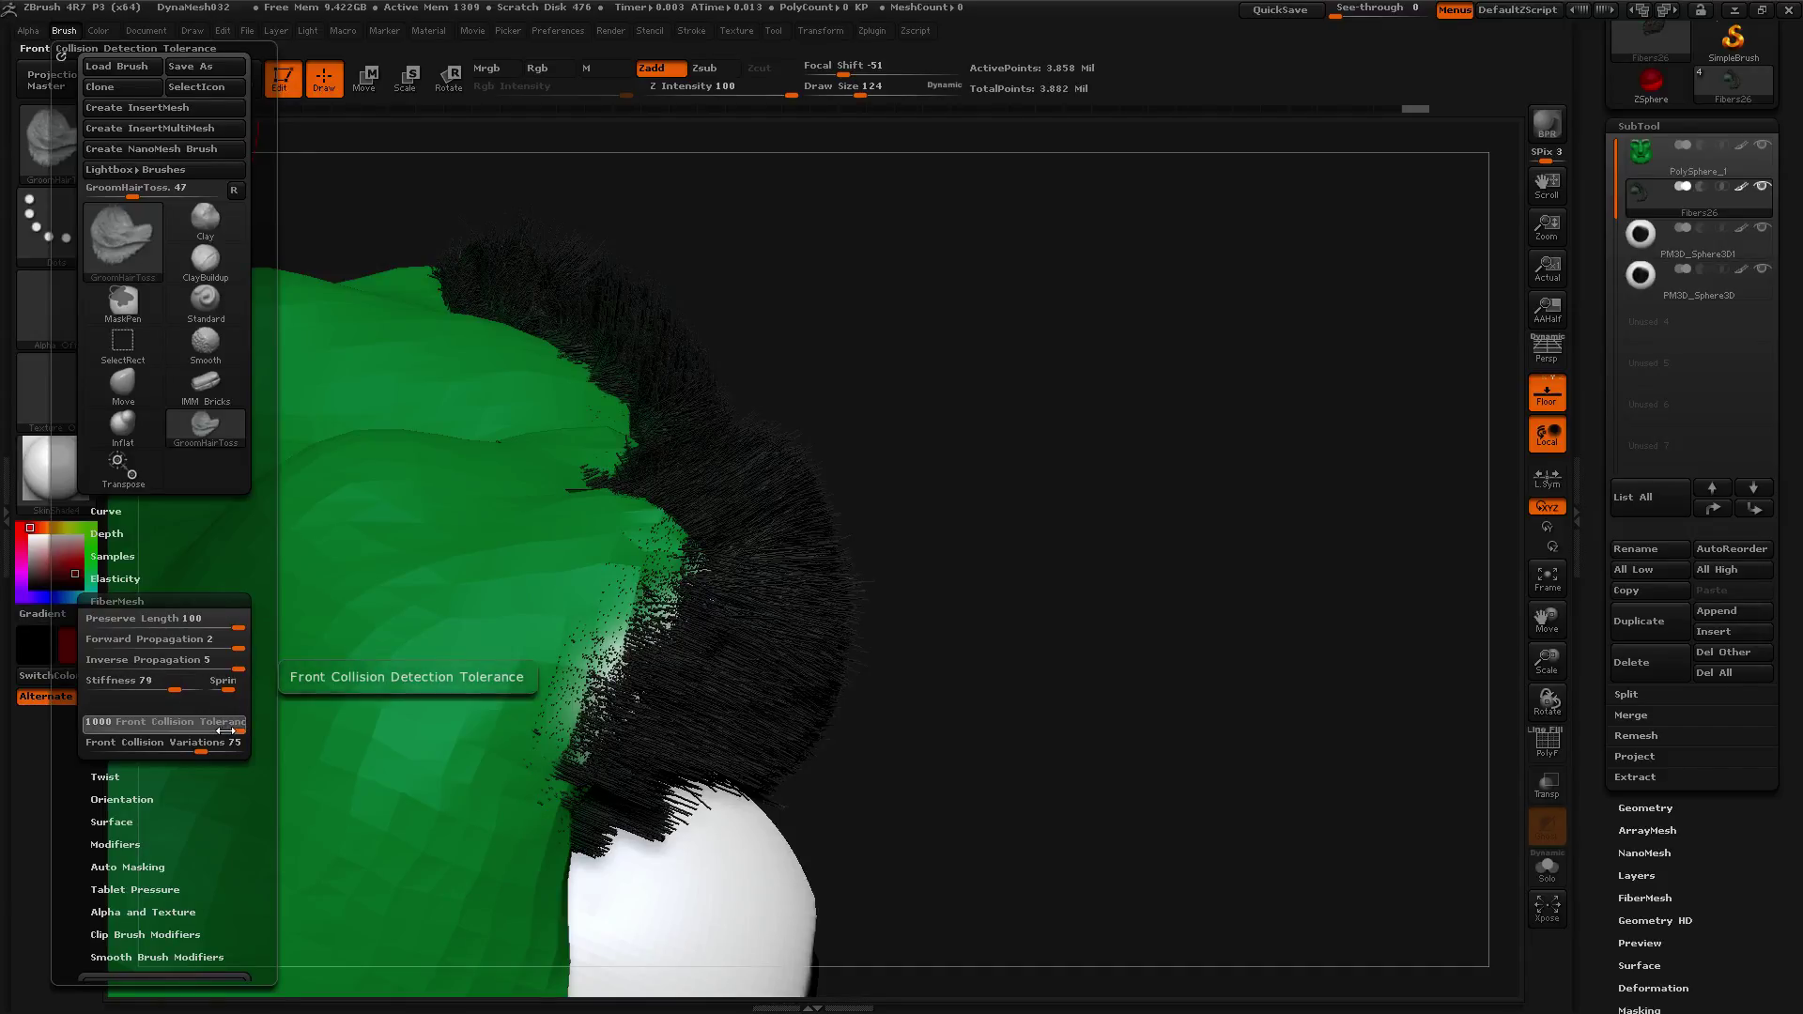
{"action": "mouse_move", "coordinate": [704, 573]}
{"action": "left_mouse_down"}
{"action": "mouse_move", "coordinate": [677, 564]}
{"action": "mouse_move", "coordinate": [657, 592]}
{"action": "left_mouse_up"}
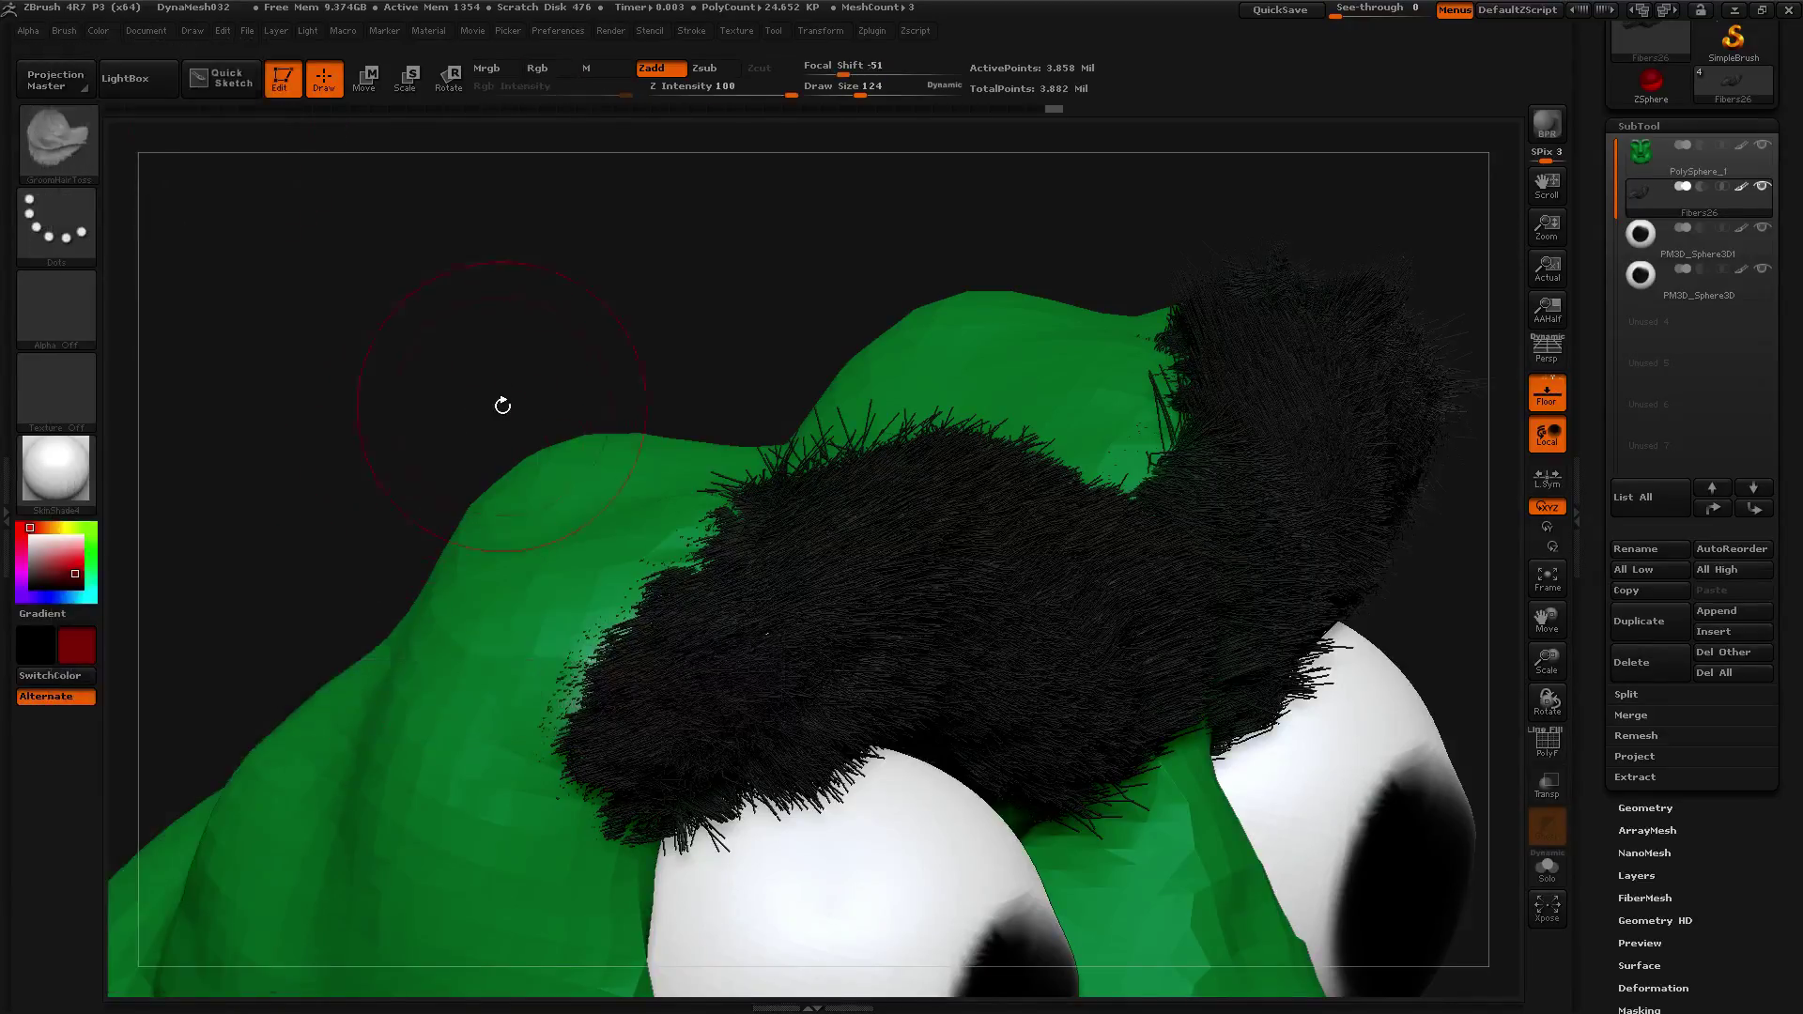
Set the brush's Front Collision Variations to 0 and comb the left eyebrow's outer end outward.
{"action": "left_click_drag", "start_coordinate": [502, 406], "coordinate": [681, 817], "text": "alt"}
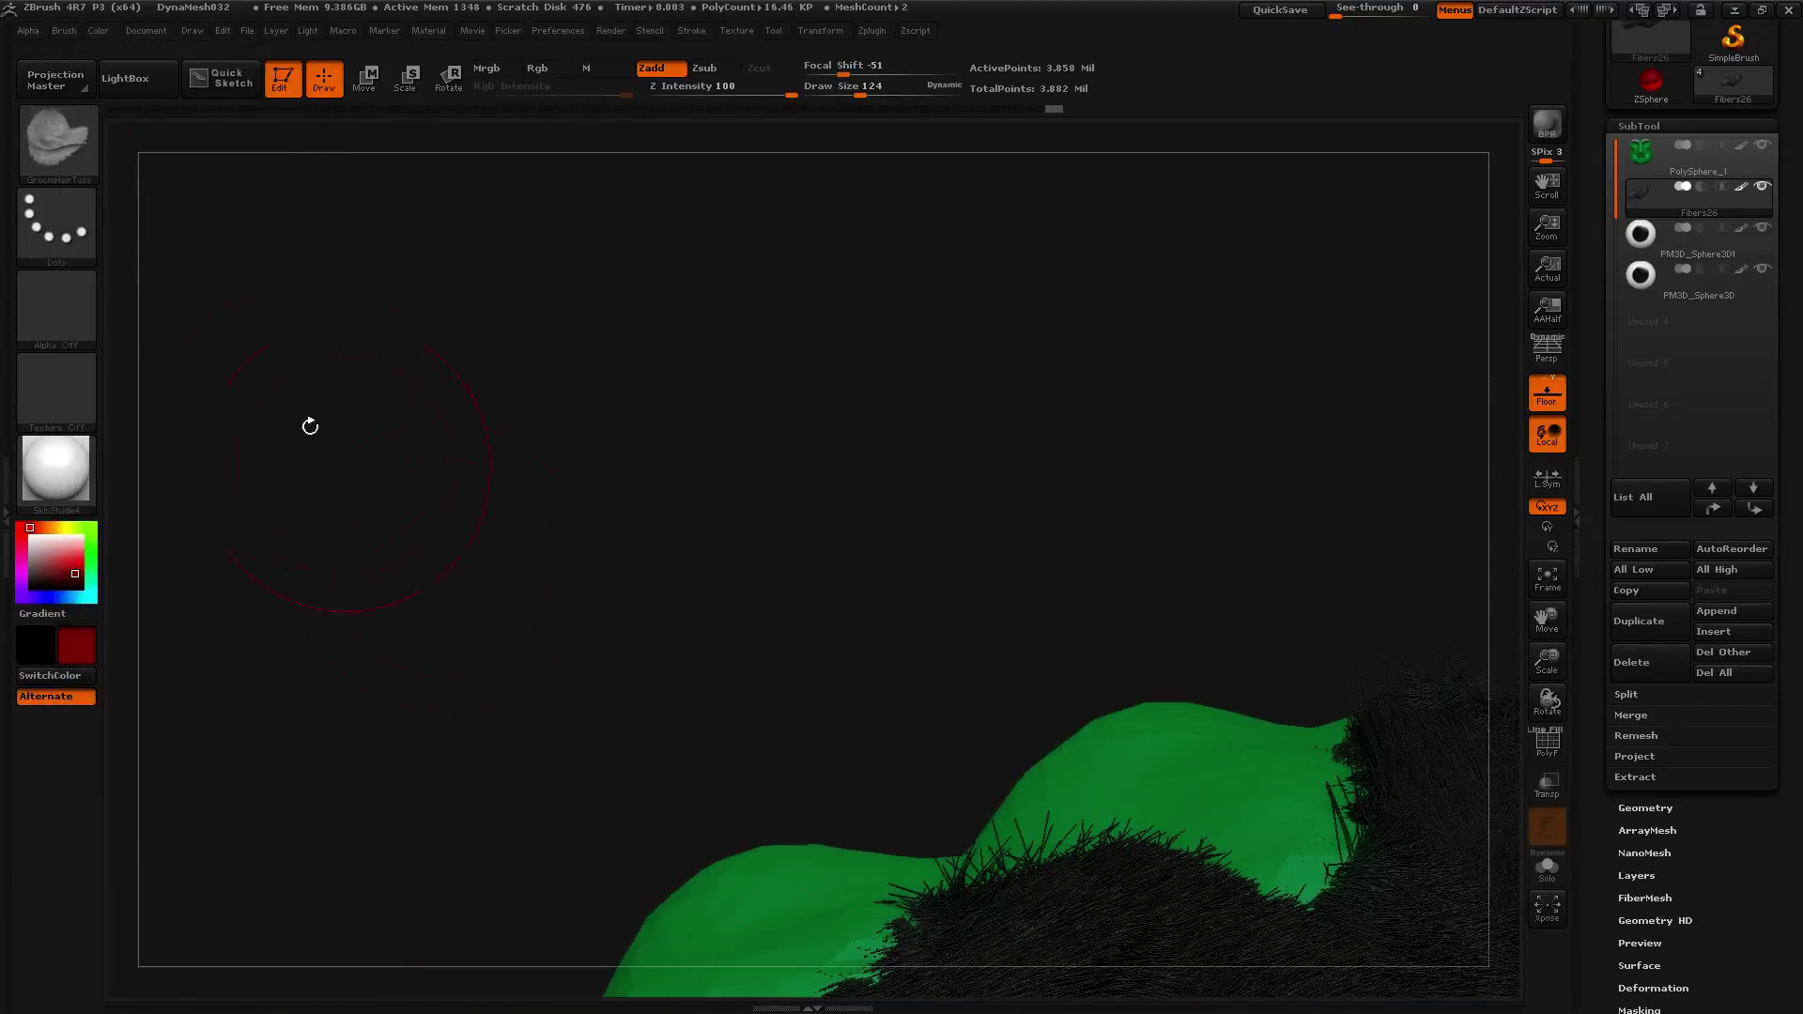
{"action": "left_click", "coordinate": [60, 30]}
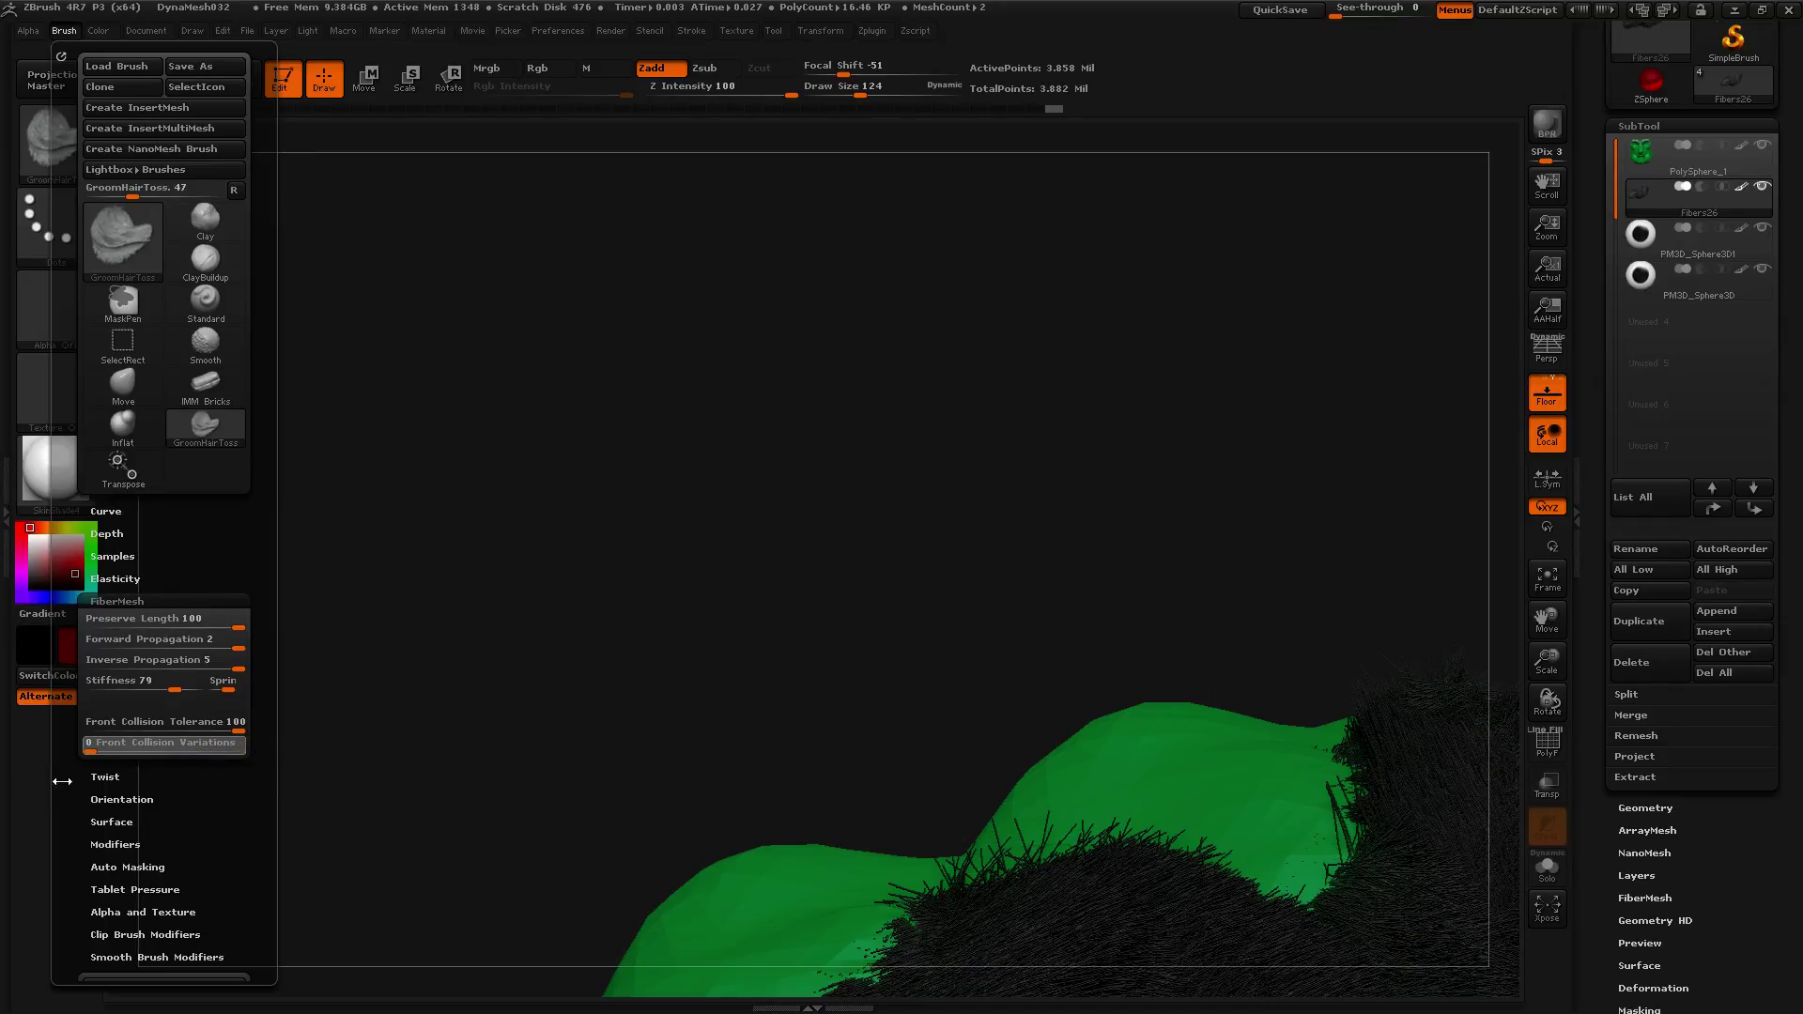
{"action": "left_click_drag", "start_coordinate": [647, 766], "coordinate": [381, 298], "text": "alt"}
{"action": "left_click", "coordinate": [57, 30]}
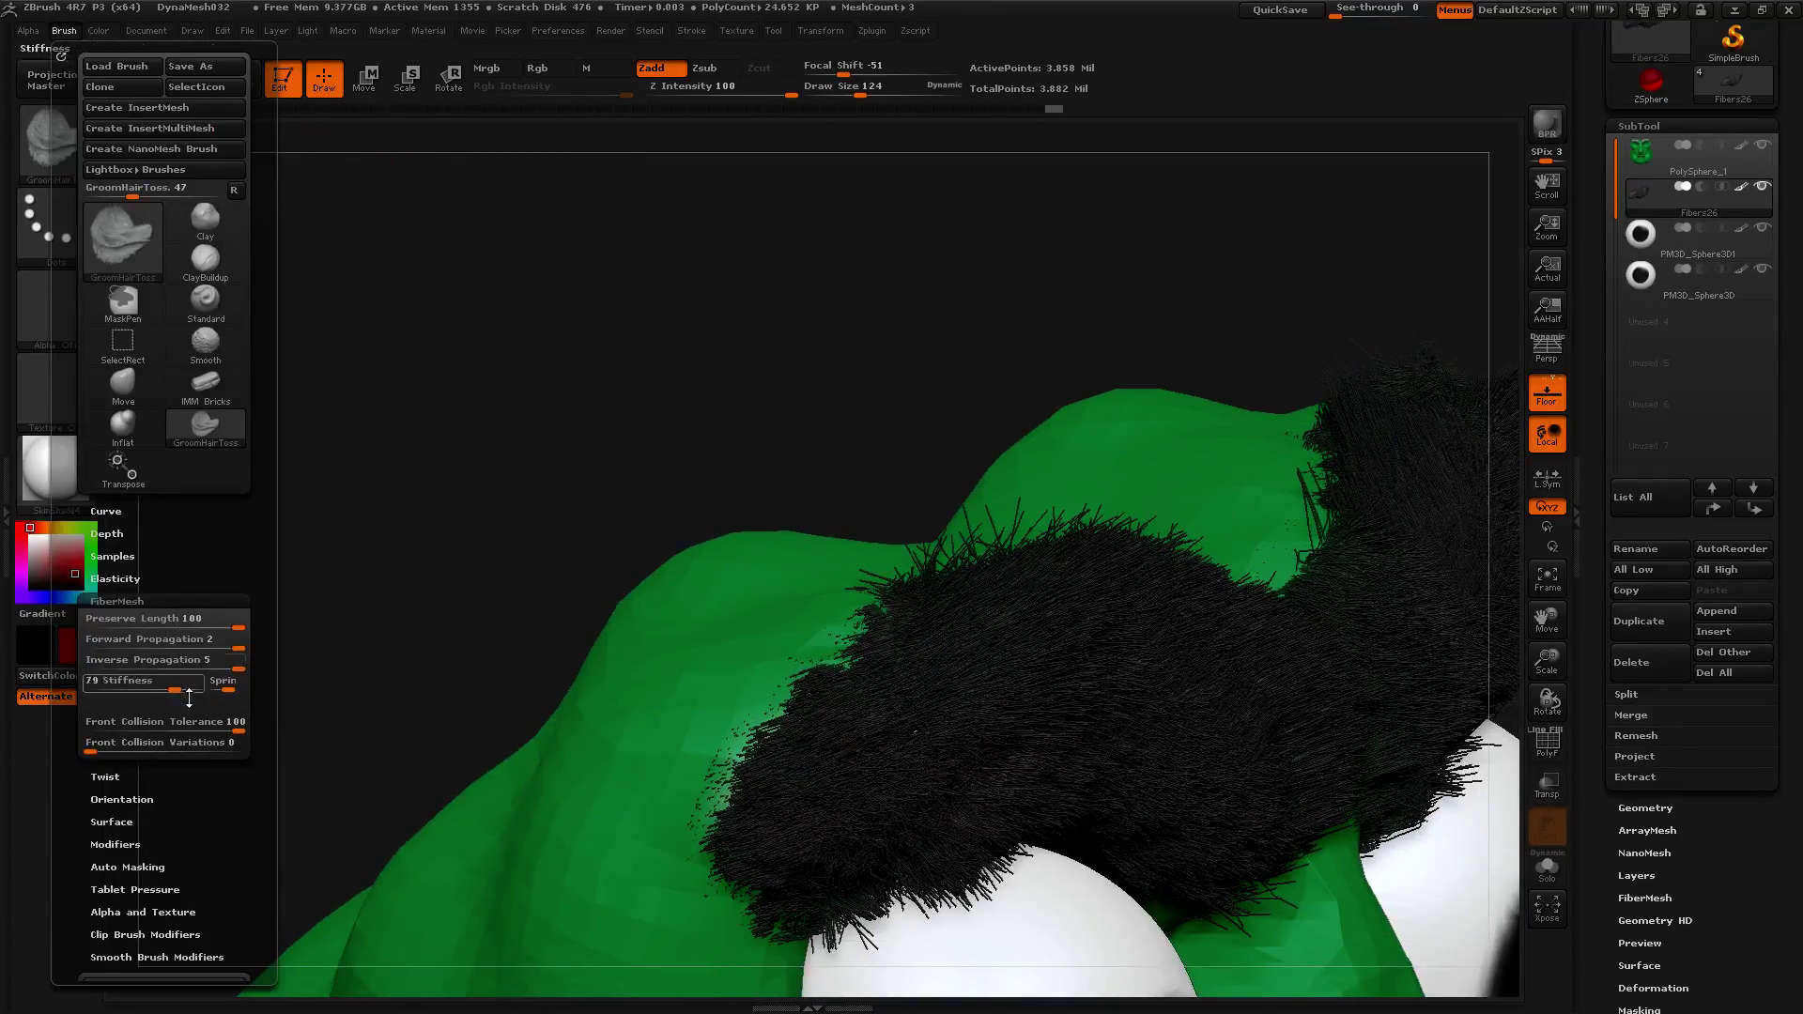
{"action": "left_click_drag", "start_coordinate": [892, 677], "coordinate": [799, 700]}
{"action": "left_click_drag", "start_coordinate": [845, 765], "coordinate": [775, 747]}
{"action": "left_click_drag", "start_coordinate": [924, 722], "coordinate": [766, 810]}
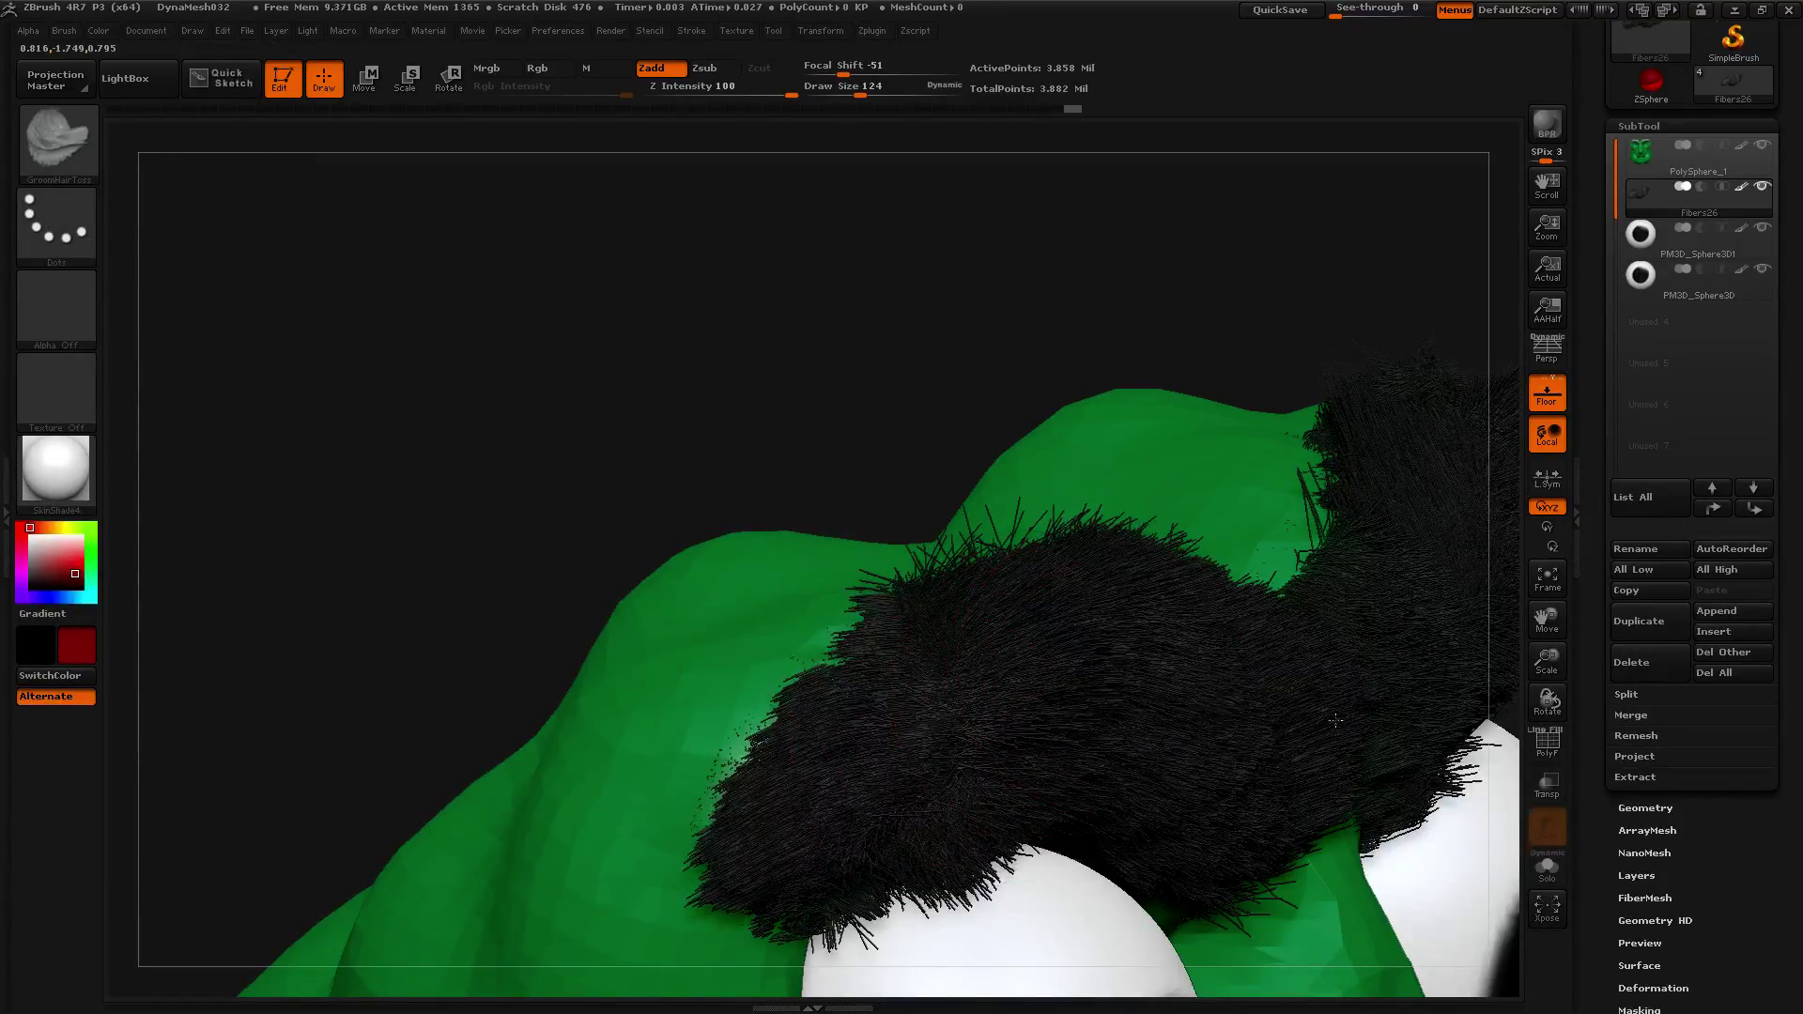
Comb the middle of the left eyebrow toward the nose and back outward over the brow ridge.
{"action": "mouse_move", "coordinate": [977, 737]}
{"action": "left_mouse_down"}
{"action": "mouse_move", "coordinate": [1211, 631]}
{"action": "mouse_move", "coordinate": [1278, 648]}
{"action": "left_mouse_up"}
{"action": "left_click_drag", "start_coordinate": [1015, 676], "coordinate": [1231, 639]}
{"action": "mouse_move", "coordinate": [939, 657]}
{"action": "left_mouse_down"}
{"action": "mouse_move", "coordinate": [1104, 587]}
{"action": "mouse_move", "coordinate": [841, 467]}
{"action": "left_mouse_up"}
{"action": "mouse_move", "coordinate": [986, 638]}
{"action": "left_mouse_down"}
{"action": "mouse_move", "coordinate": [883, 582]}
{"action": "mouse_move", "coordinate": [845, 526]}
{"action": "left_mouse_up"}
{"action": "left_click_drag", "start_coordinate": [1058, 657], "coordinate": [765, 631]}
{"action": "left_click_drag", "start_coordinate": [874, 690], "coordinate": [742, 648]}
{"action": "mouse_move", "coordinate": [523, 466]}
{"action": "left_mouse_down", "text": "alt"}
{"action": "mouse_move", "coordinate": [354, 278]}
{"action": "mouse_move", "coordinate": [263, 252]}
{"action": "left_mouse_up", "text": "alt"}
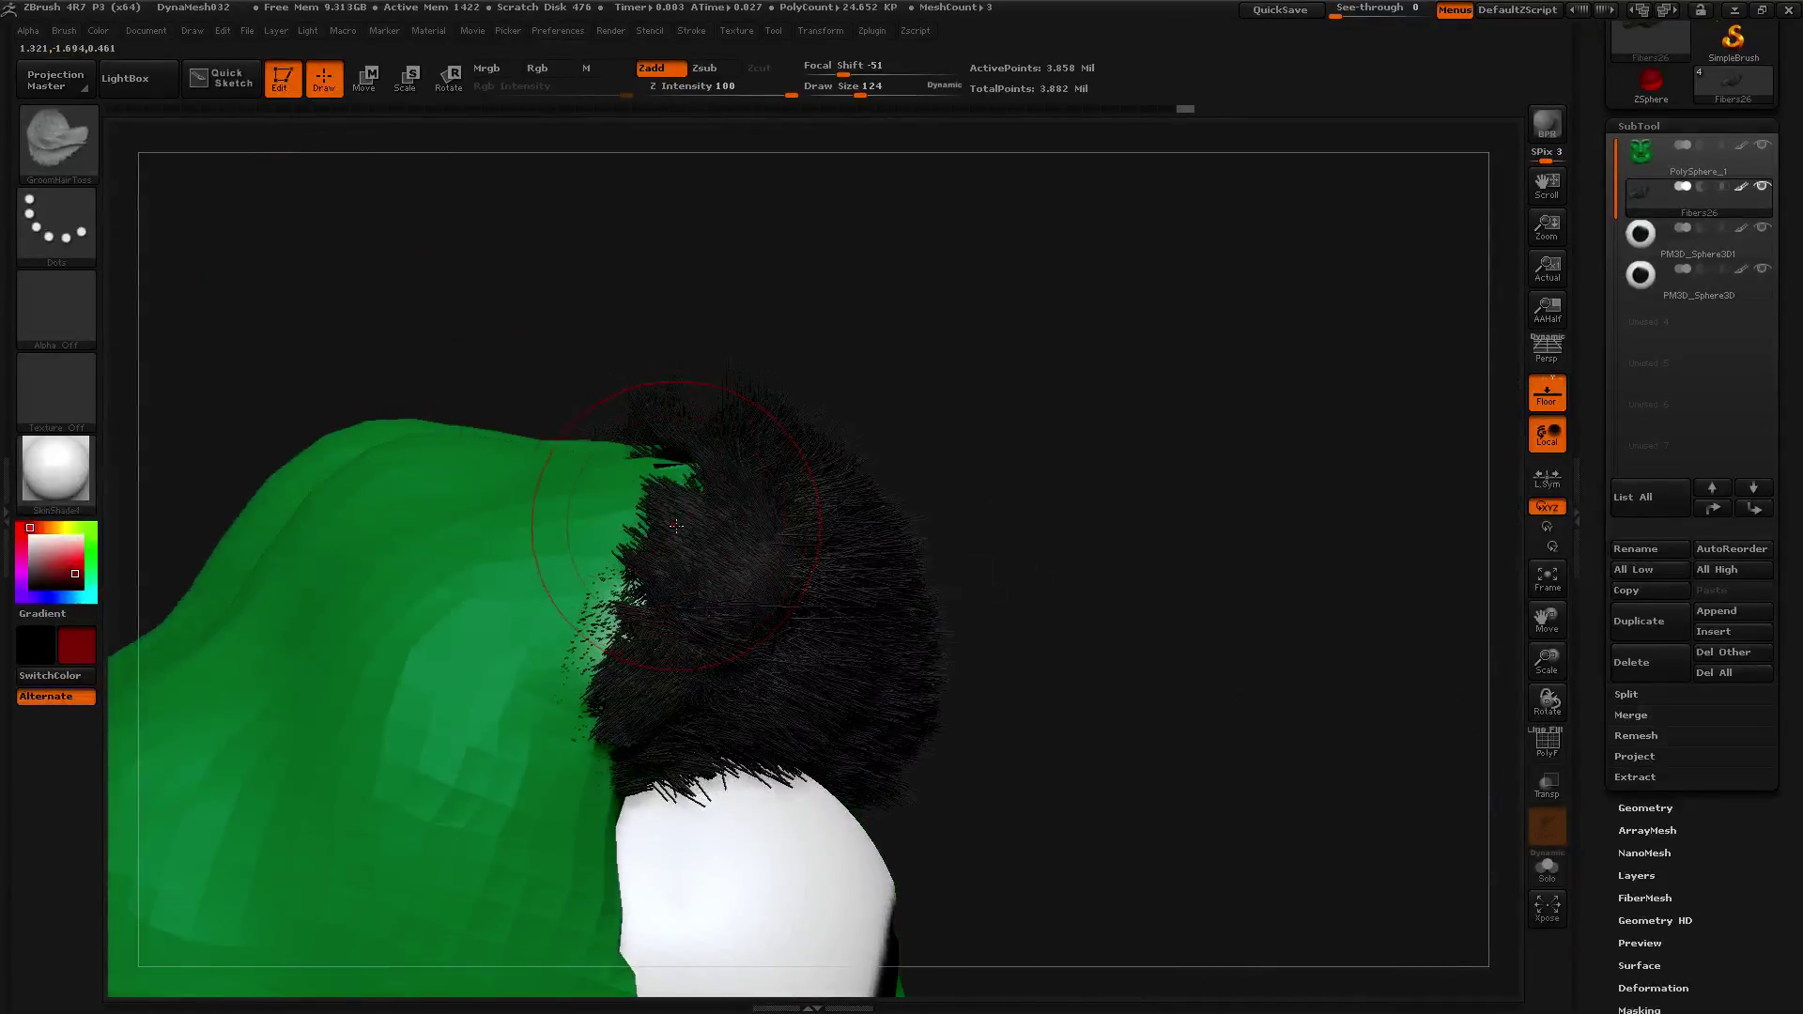
Set the brush's Front Collision Variations to 100 and comb the left eyebrow's fibers inward from its outer side.
{"action": "left_click", "coordinate": [63, 32]}
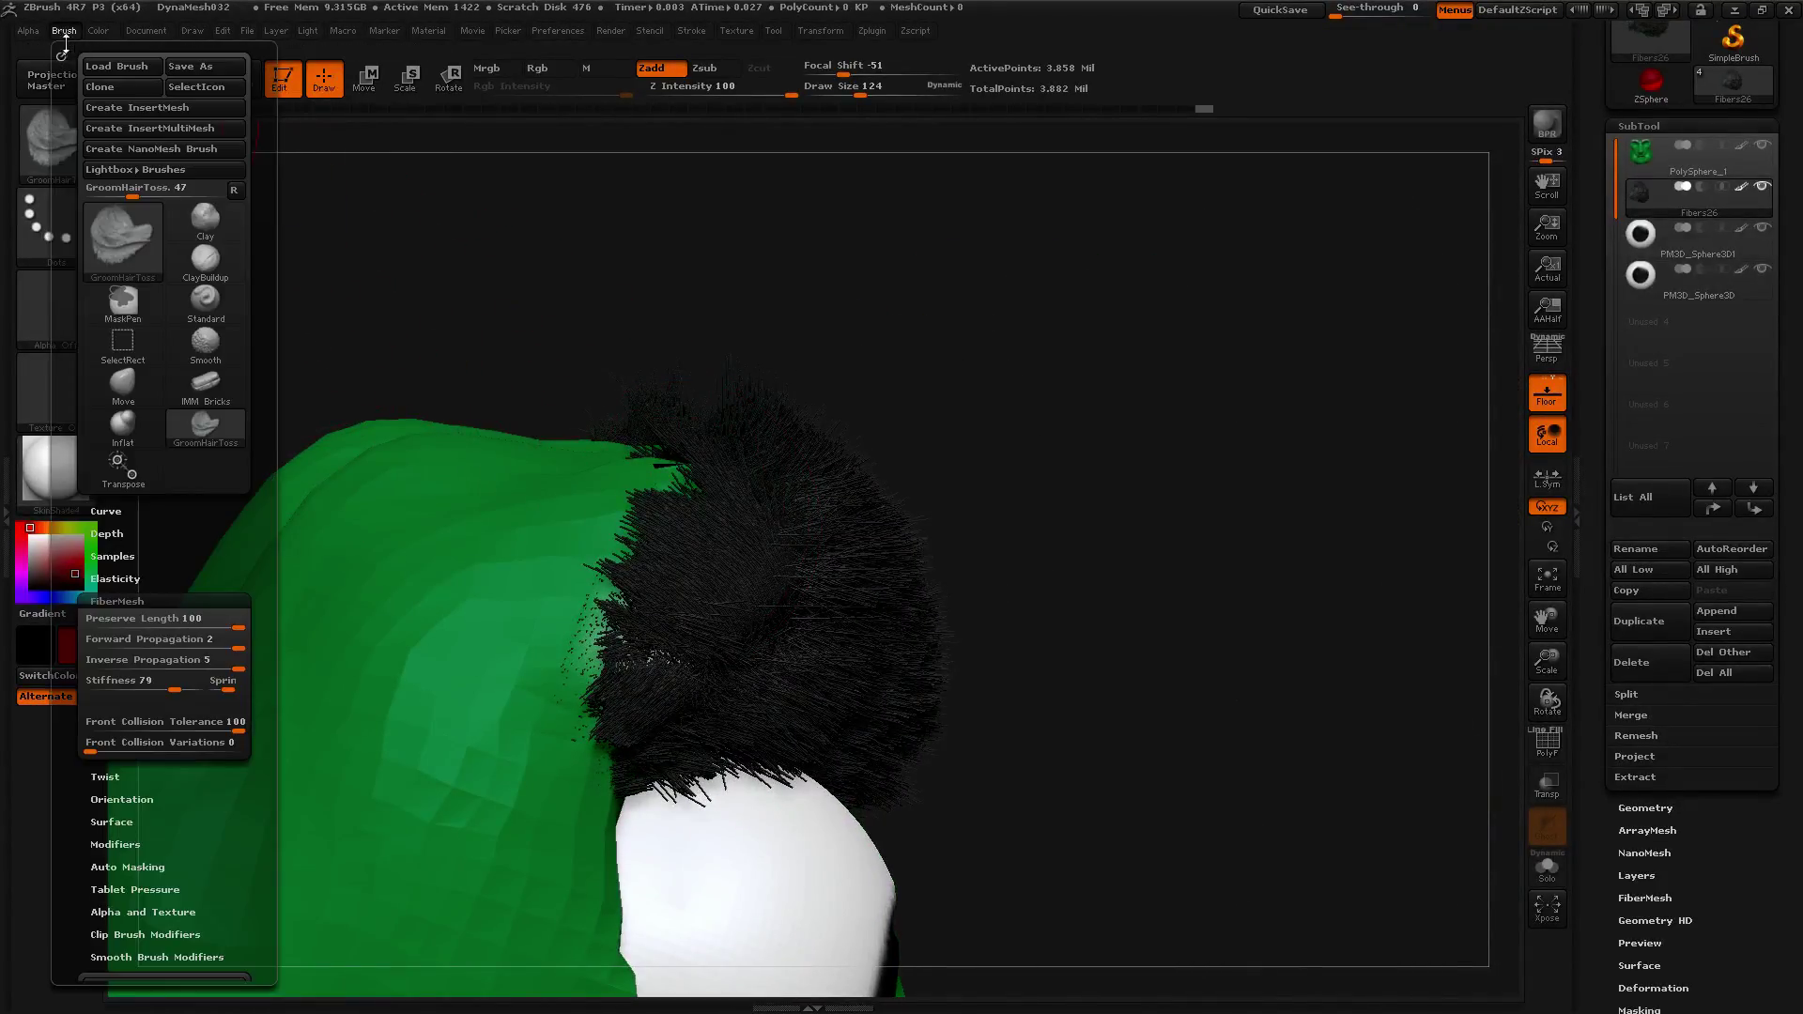
{"action": "left_click", "coordinate": [112, 745]}
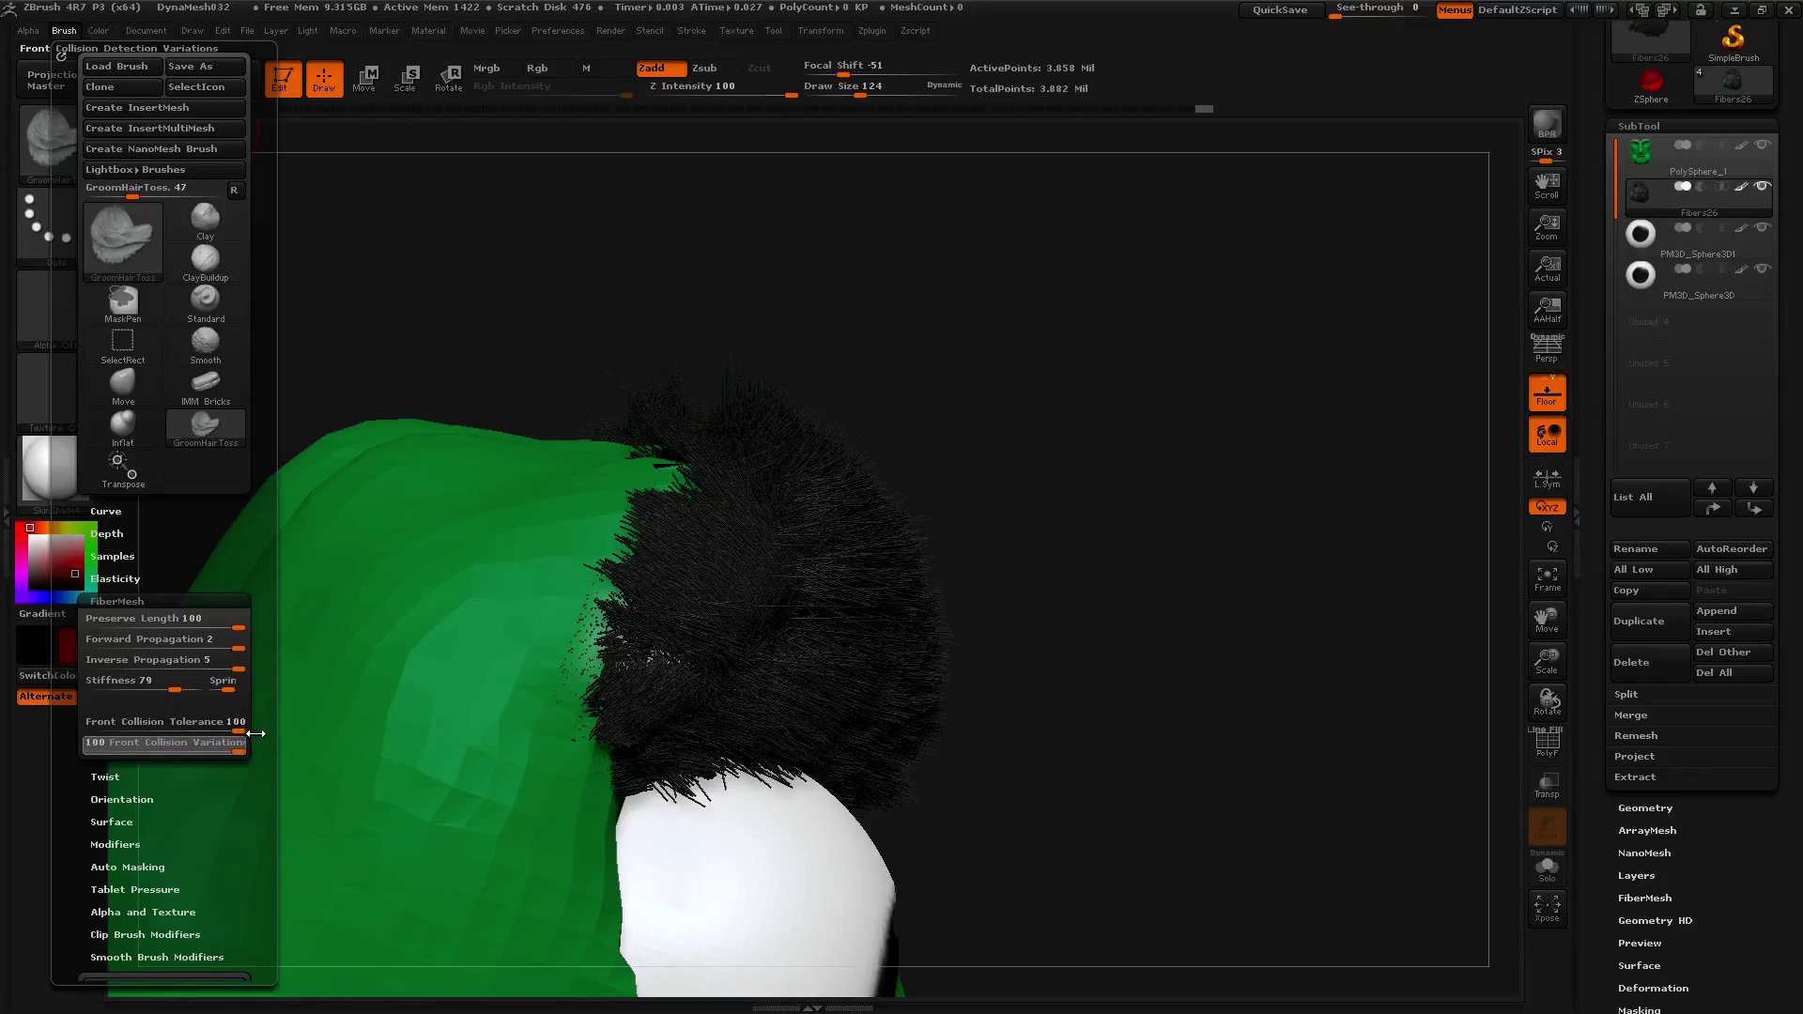
{"action": "left_click_drag", "start_coordinate": [611, 496], "coordinate": [827, 507]}
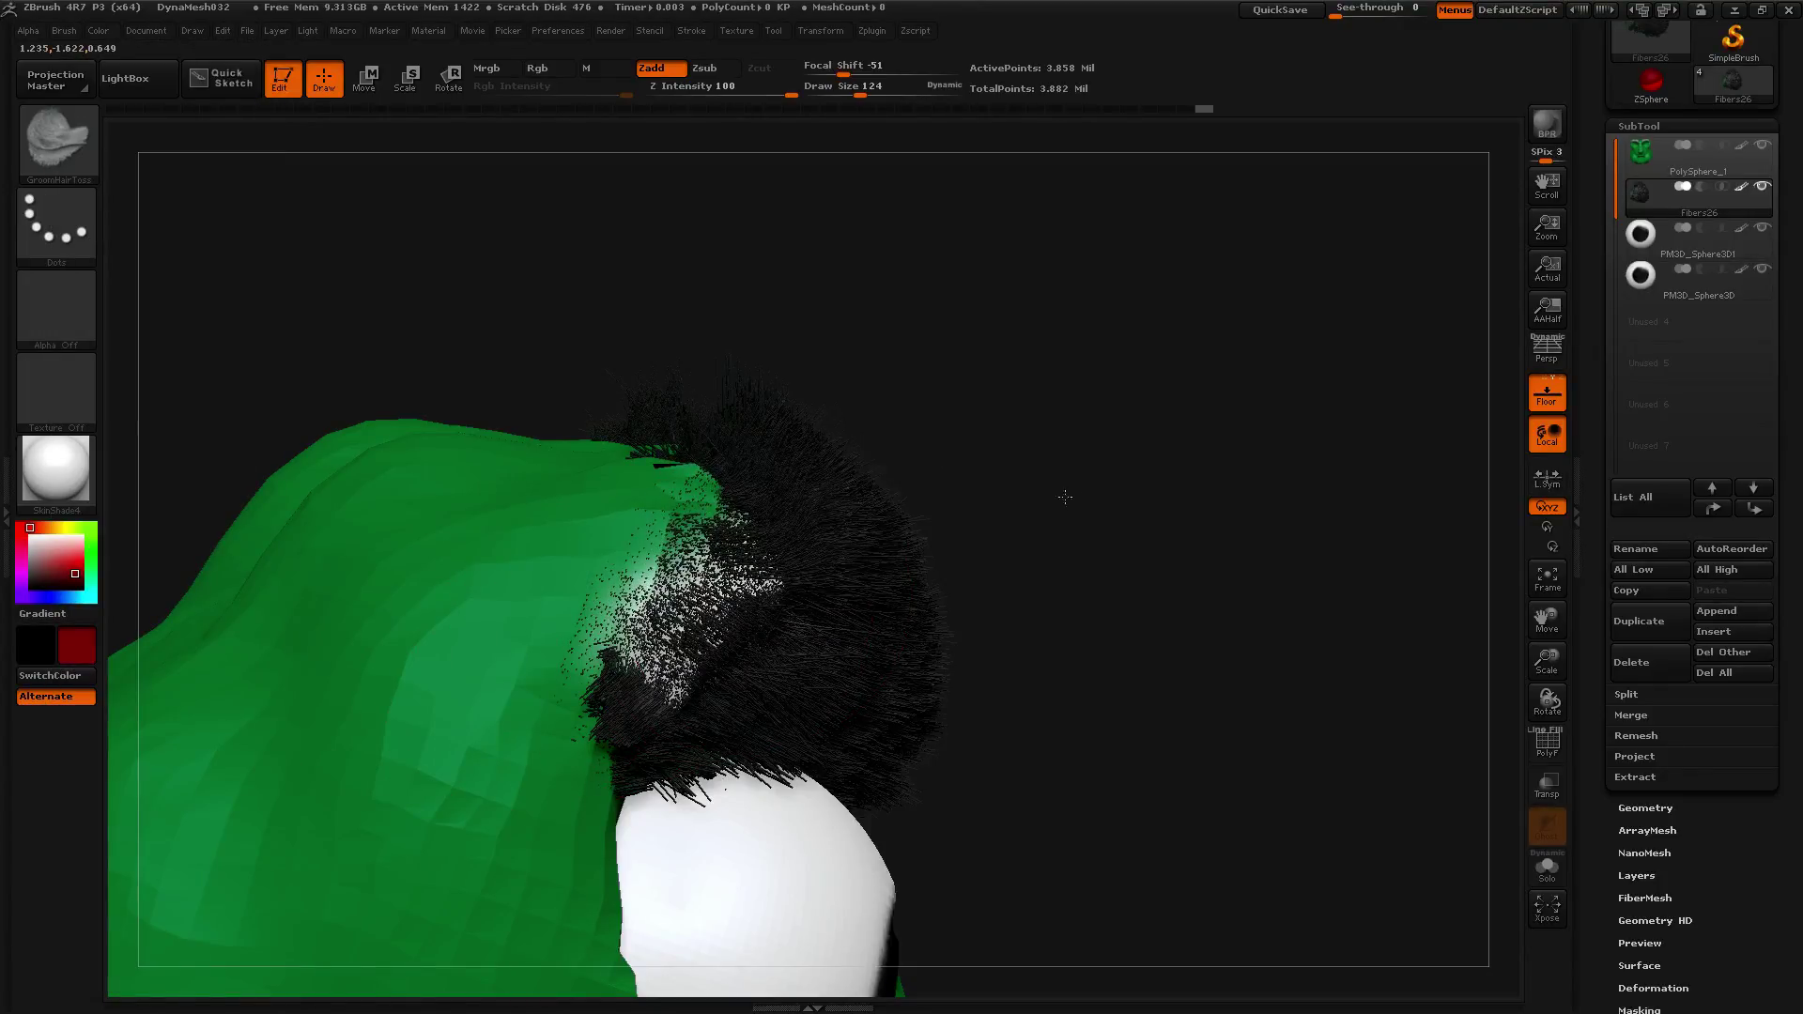
{"action": "left_click_drag", "start_coordinate": [1208, 527], "coordinate": [1123, 676]}
{"action": "left_click_drag", "start_coordinate": [667, 422], "coordinate": [887, 376]}
{"action": "mouse_move", "coordinate": [719, 657]}
{"action": "left_mouse_down"}
{"action": "mouse_move", "coordinate": [831, 550]}
{"action": "mouse_move", "coordinate": [845, 582]}
{"action": "left_mouse_up"}
{"action": "left_click_drag", "start_coordinate": [723, 620], "coordinate": [826, 563]}
{"action": "left_click_drag", "start_coordinate": [798, 649], "coordinate": [874, 592]}
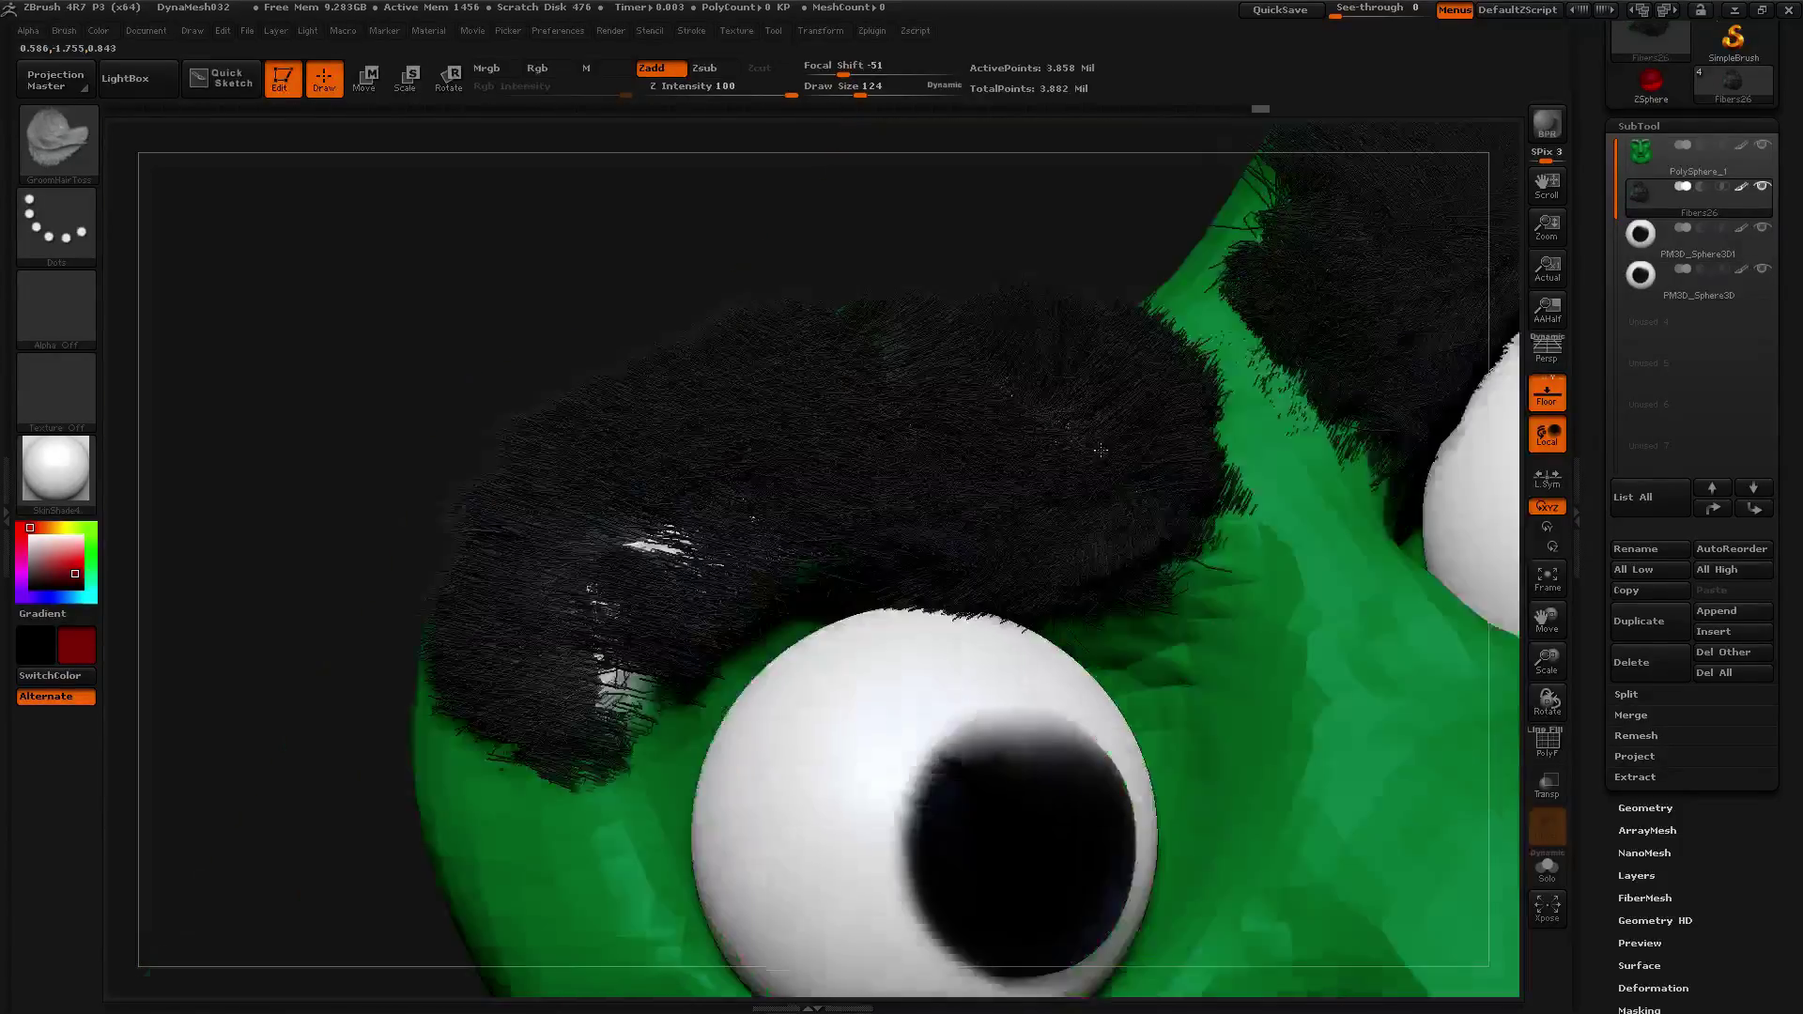
Comb the left eyebrow's fibers upward above the eye and reopen the brush's FiberMesh settings.
{"action": "right_click_drag", "start_coordinate": [1100, 450], "coordinate": [1005, 413]}
{"action": "left_click_drag", "start_coordinate": [573, 657], "coordinate": [855, 376]}
{"action": "left_click_drag", "start_coordinate": [789, 498], "coordinate": [902, 288]}
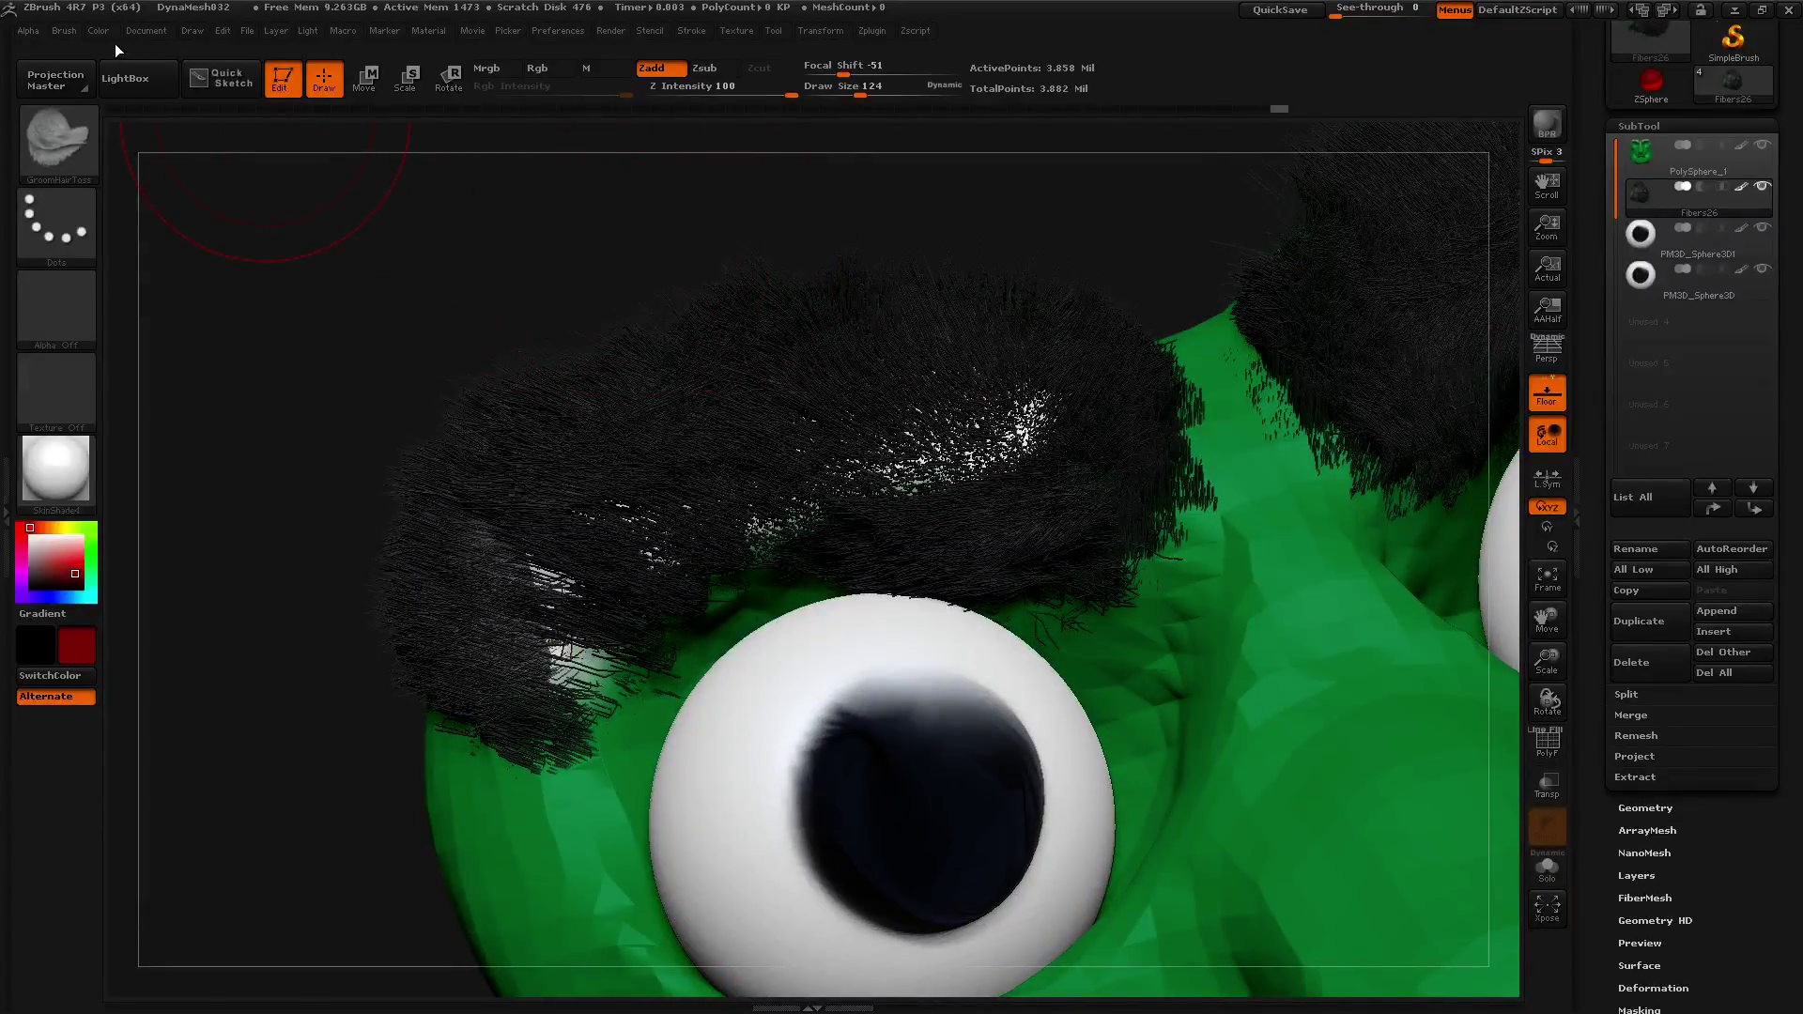
{"action": "left_click", "coordinate": [64, 31]}
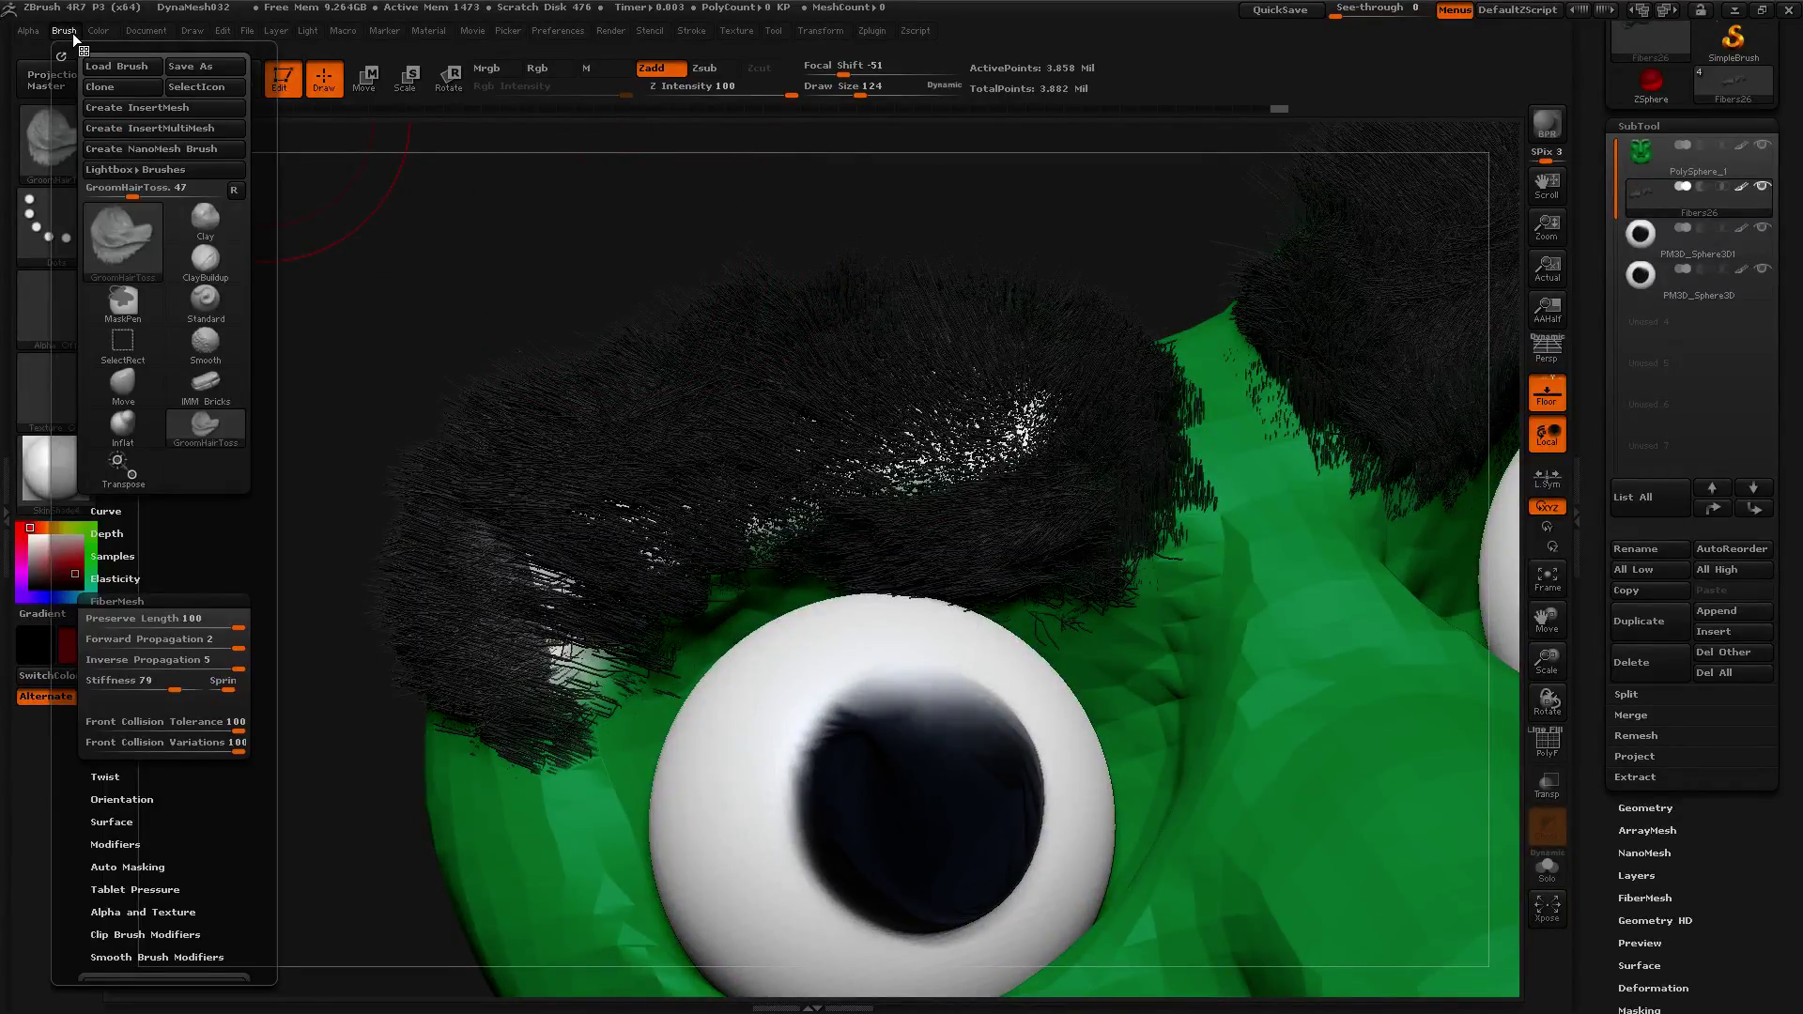